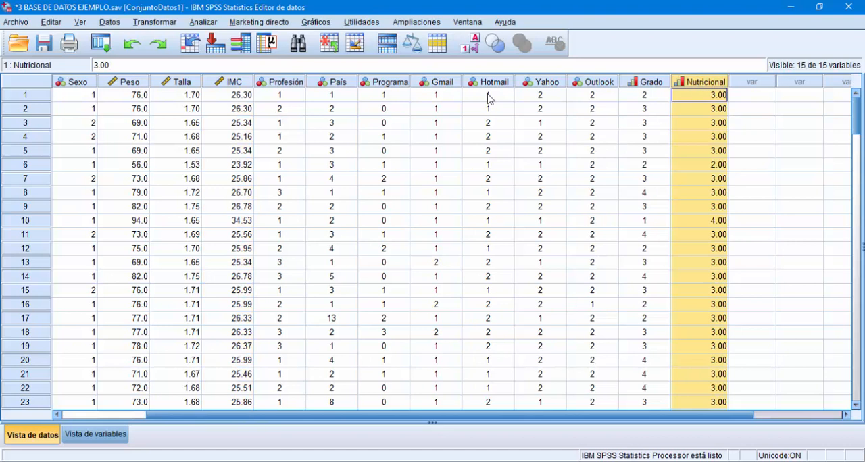
# Step: Select the IMC column and inspect the coded variables by showing their value labels, returning to numeric codes
pyautogui.click(235, 83)
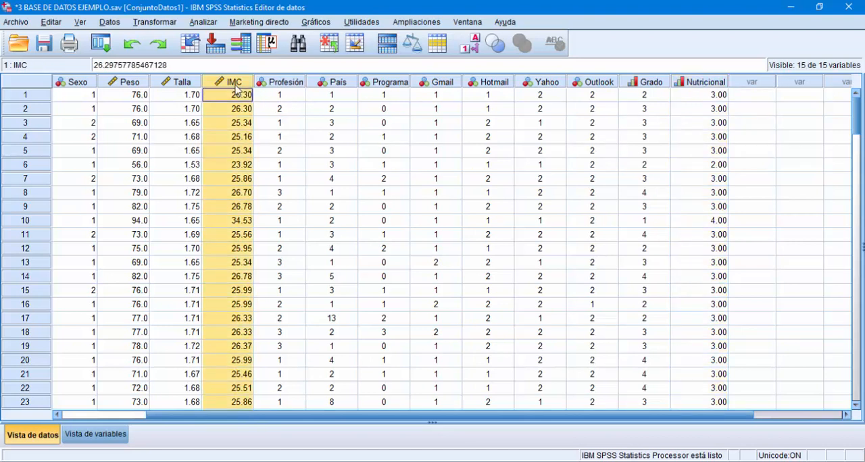
pyautogui.click(471, 49)
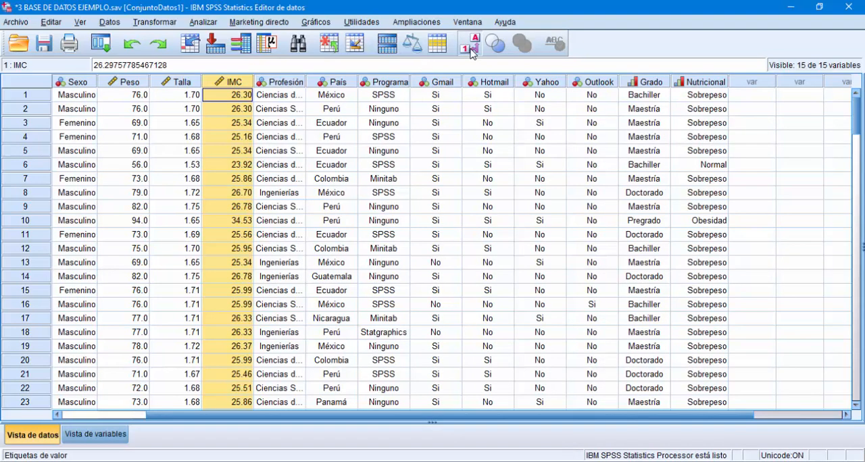
pyautogui.click(471, 49)
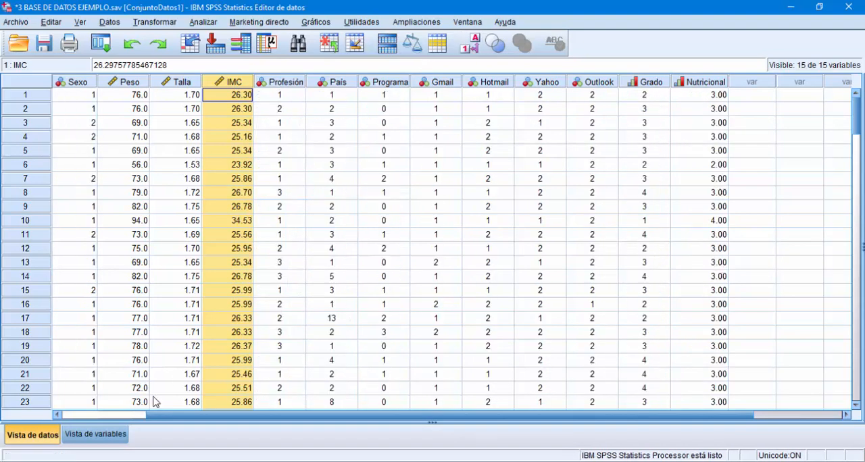
# Step: Review each value label defined for the Nutricional variable in the variable view, widening the Valores column, and close without changes
pyautogui.click(121, 433)
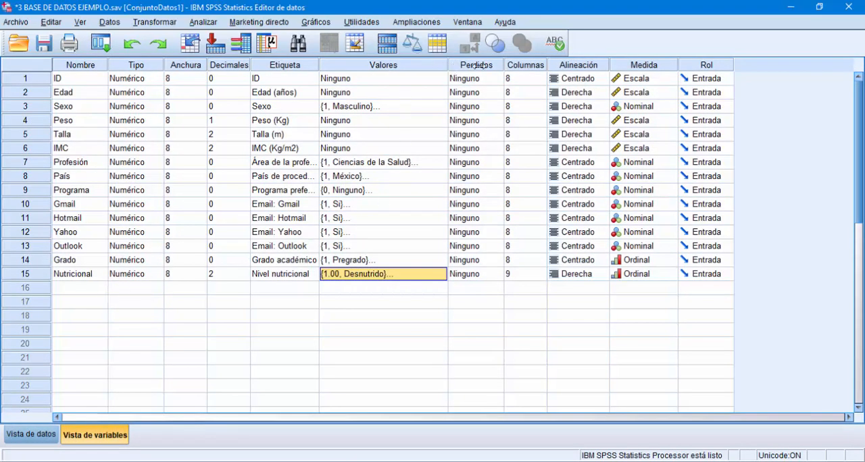
pyautogui.moveTo(448, 65); pyautogui.dragTo(547, 66)
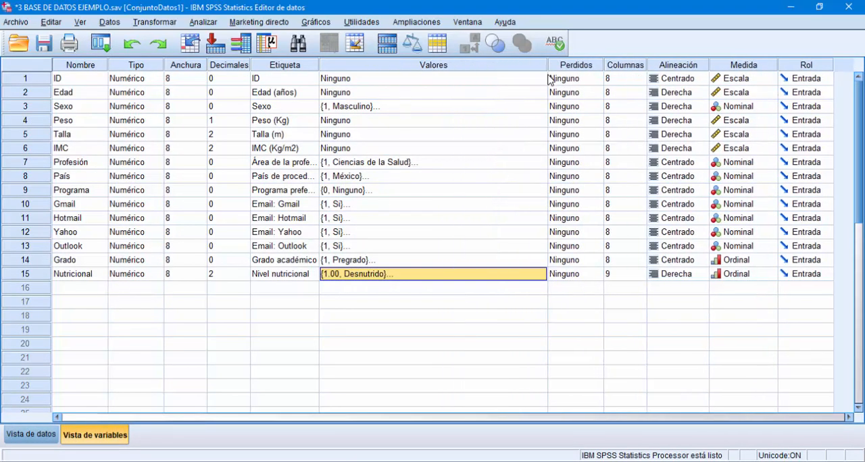
pyautogui.click(367, 277)
pyautogui.click(539, 274)
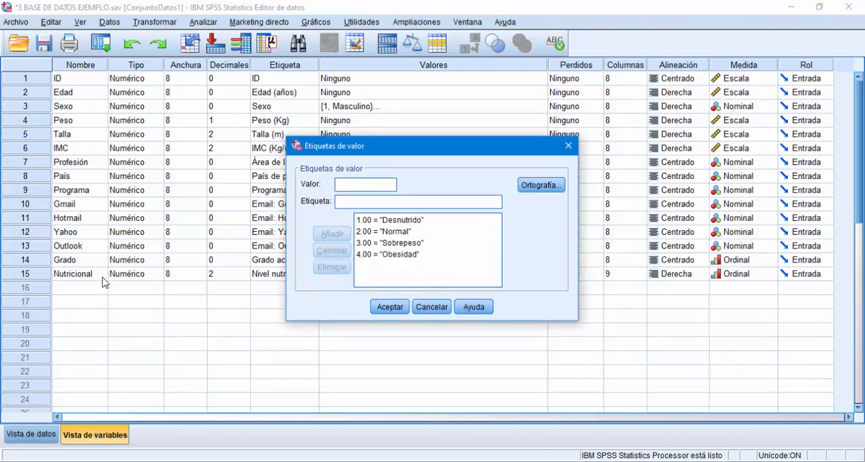
pyautogui.click(376, 220)
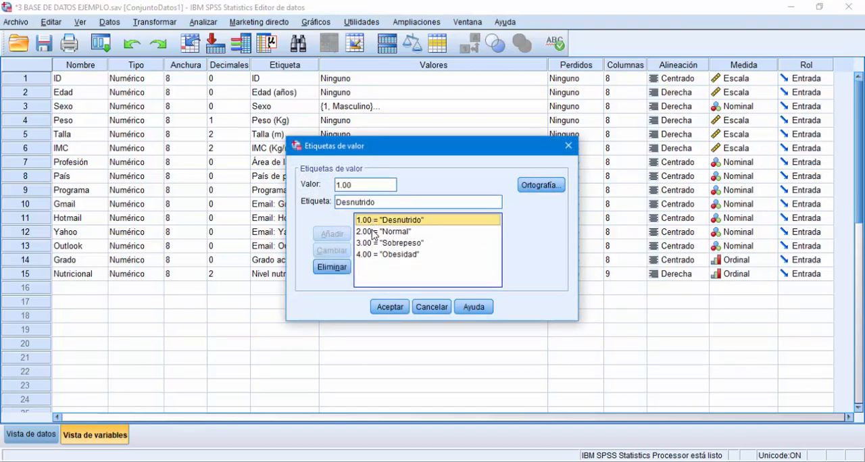
pyautogui.click(374, 232)
pyautogui.click(374, 243)
pyautogui.click(378, 255)
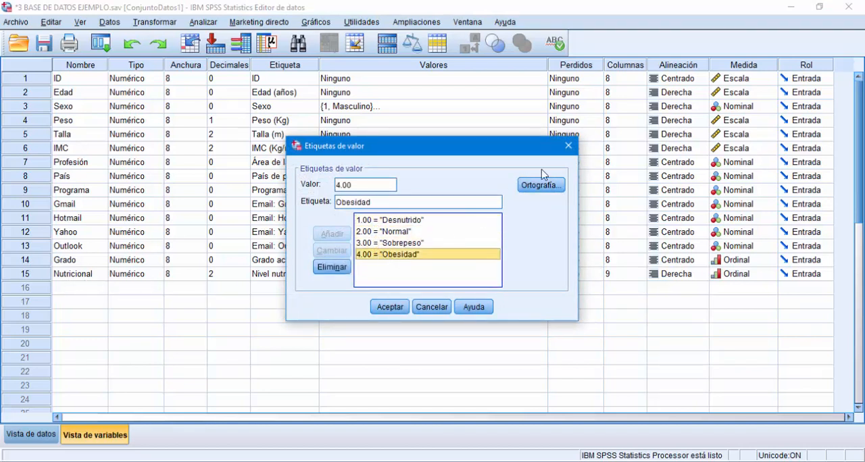
pyautogui.click(568, 146)
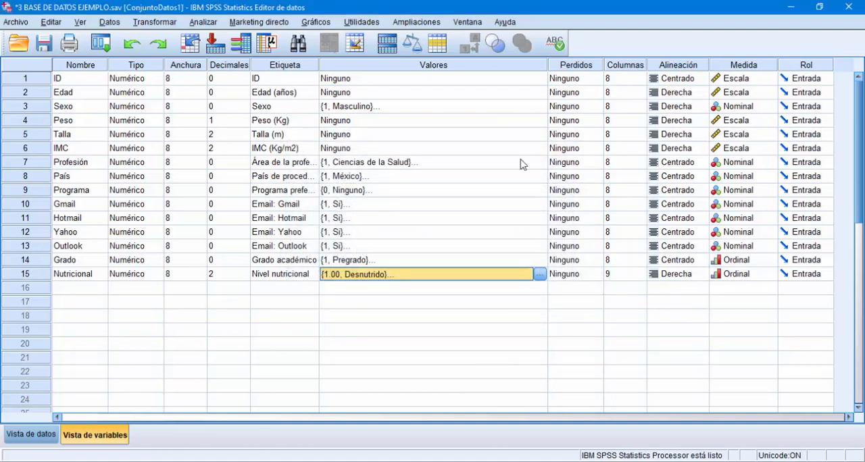
# Step: Review the IMC to Nutricional recoding ranges in Recode into Different Variables, examining each old-to-new rule, and close without applying
pyautogui.click(165, 24)
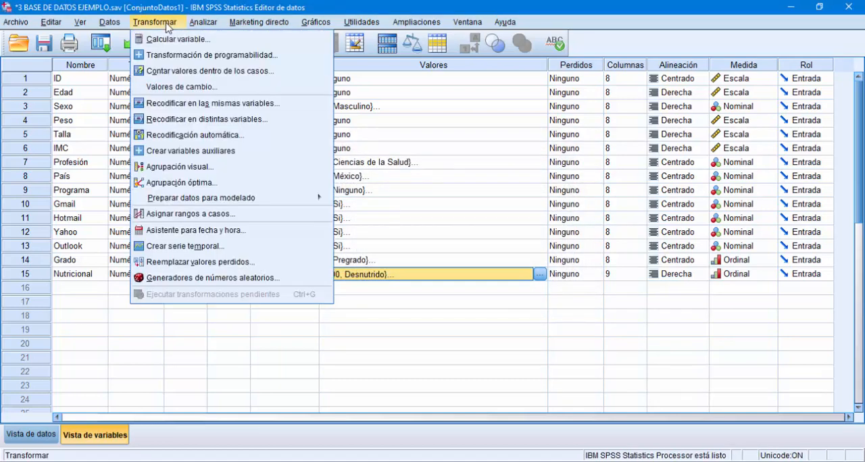
pyautogui.click(193, 119)
pyautogui.click(353, 108)
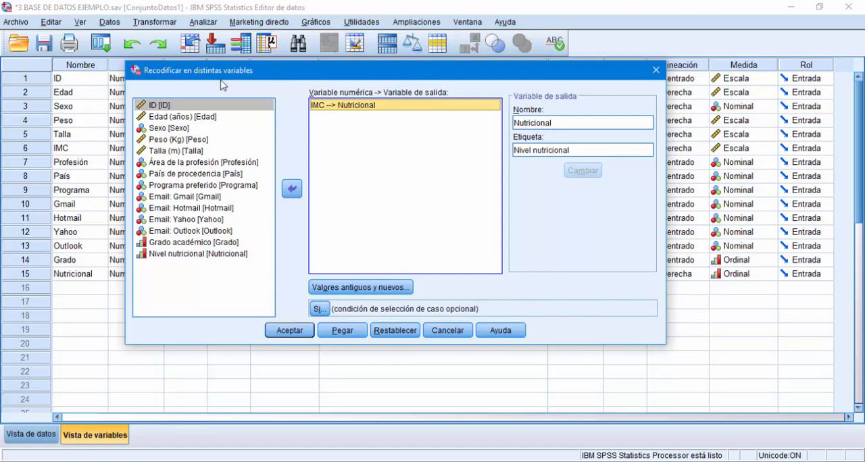
pyautogui.click(336, 287)
pyautogui.click(417, 177)
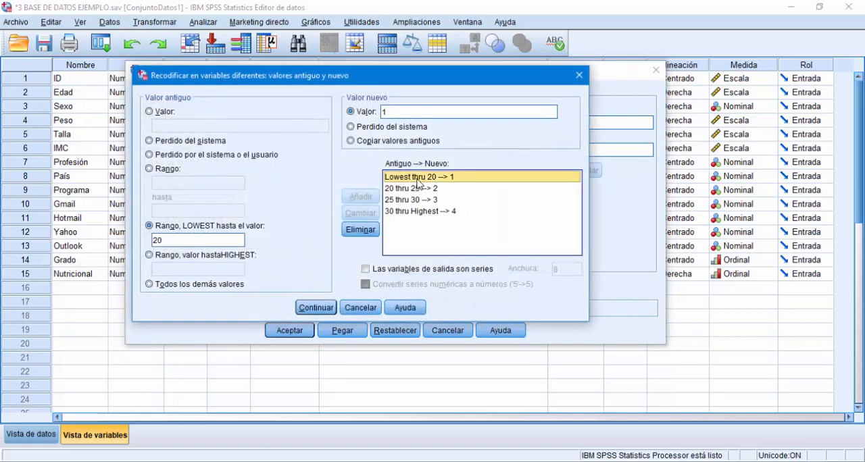
pyautogui.click(418, 189)
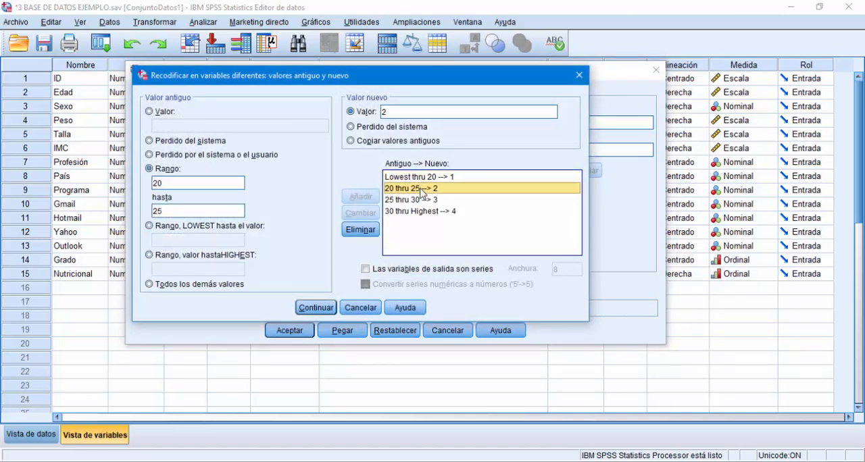
pyautogui.click(423, 200)
pyautogui.click(433, 212)
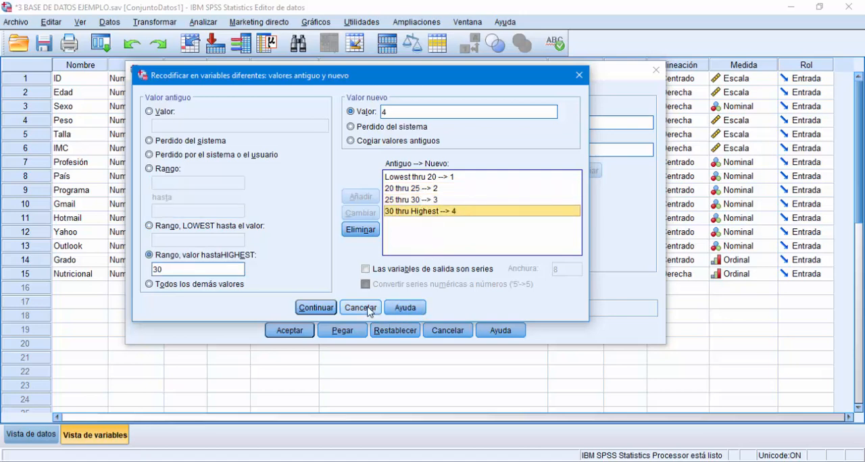
pyautogui.click(360, 308)
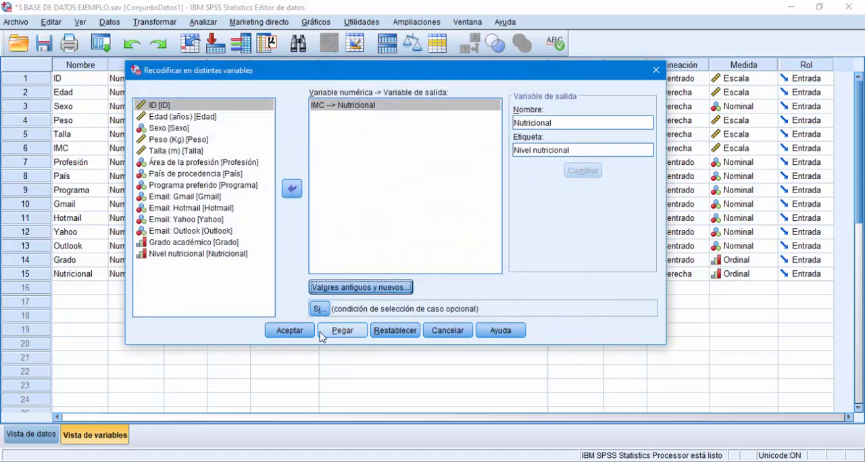
pyautogui.click(655, 69)
# Step: From the data view, start defining a legacy simple bar chart using summaries for groups of cases
pyautogui.click(31, 435)
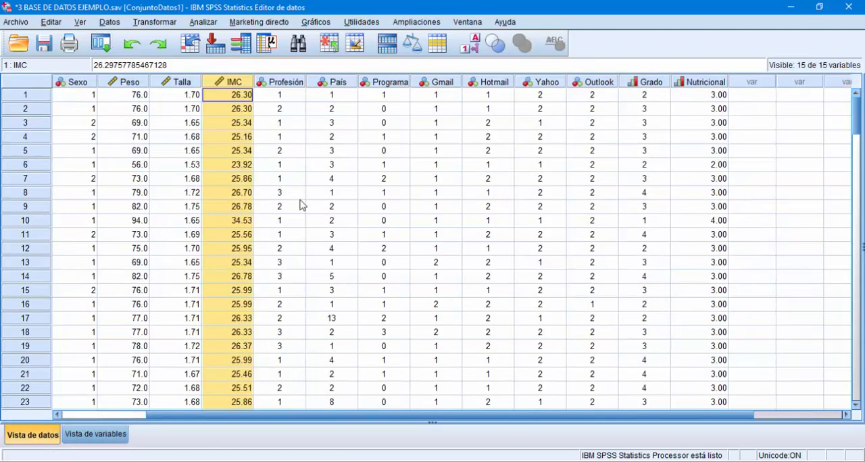
pyautogui.click(323, 27)
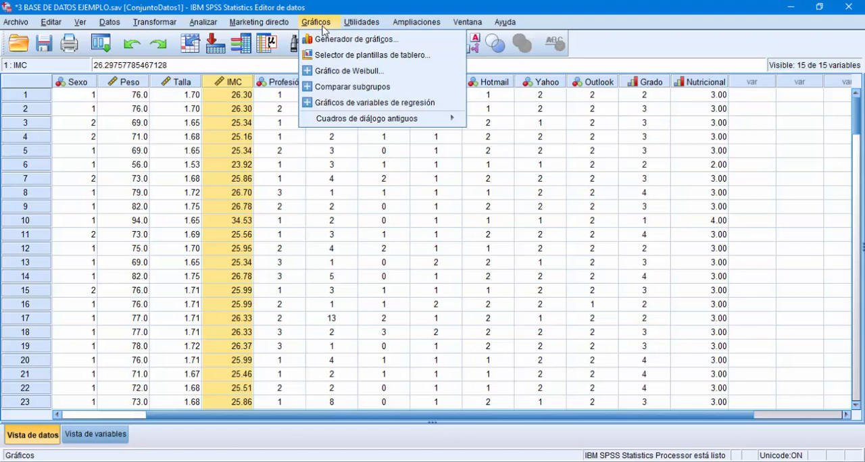
pyautogui.moveTo(352, 122)
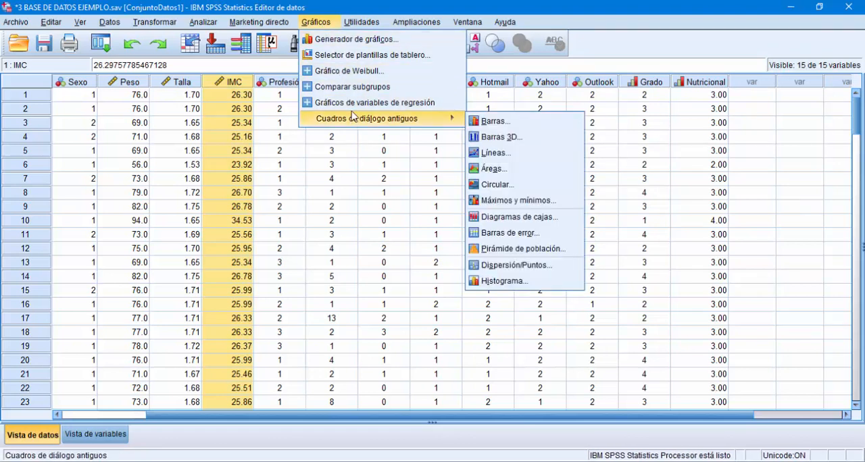
pyautogui.click(327, 26)
pyautogui.click(327, 25)
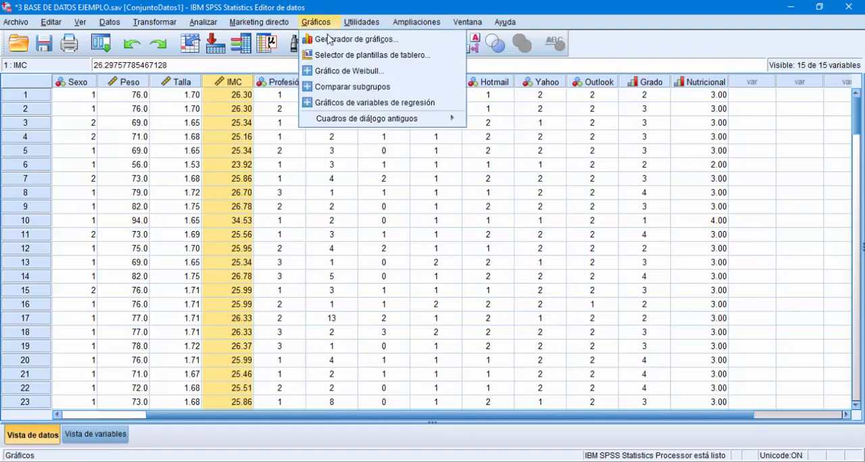
pyautogui.moveTo(352, 120)
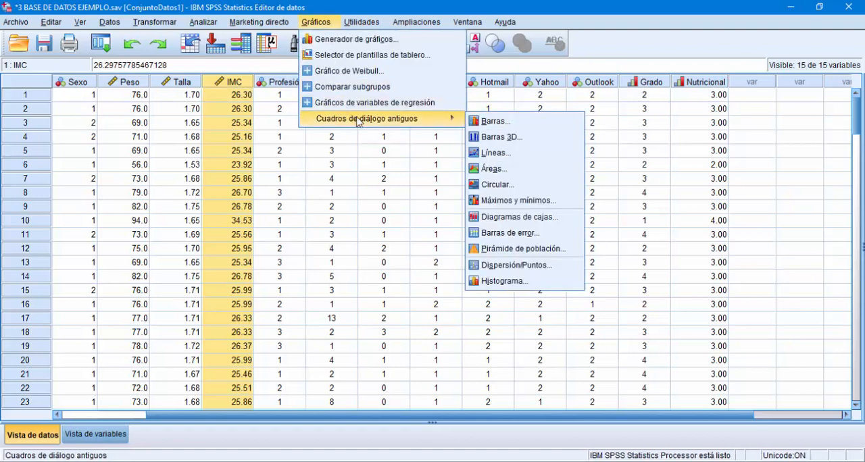
pyautogui.click(500, 123)
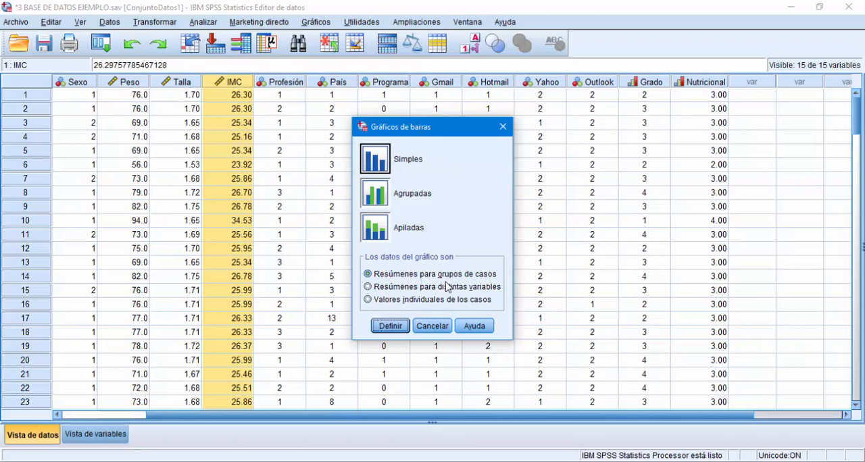
pyautogui.click(392, 326)
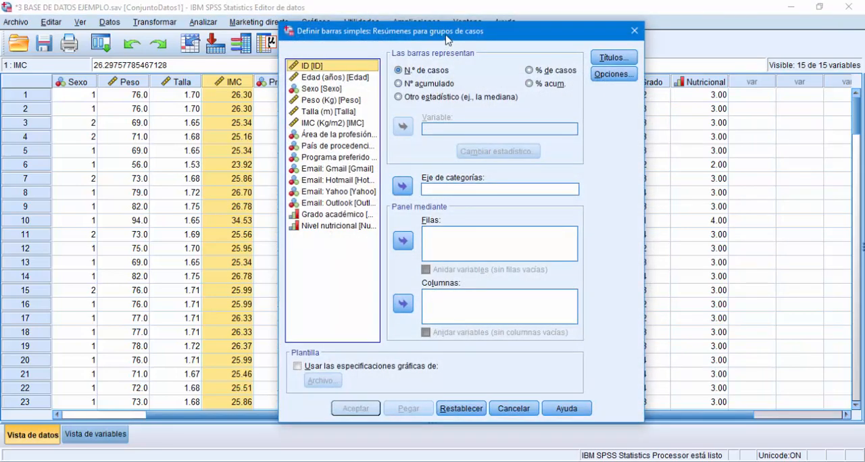
pyautogui.moveTo(445, 35); pyautogui.dragTo(402, 30)
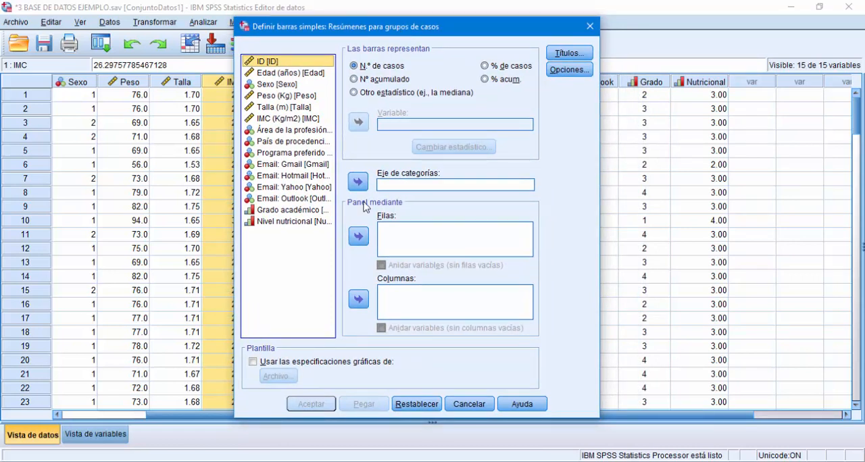
# Step: Set Nivel nutricional as the category axis and keep the bars representing the number of cases
pyautogui.click(300, 223)
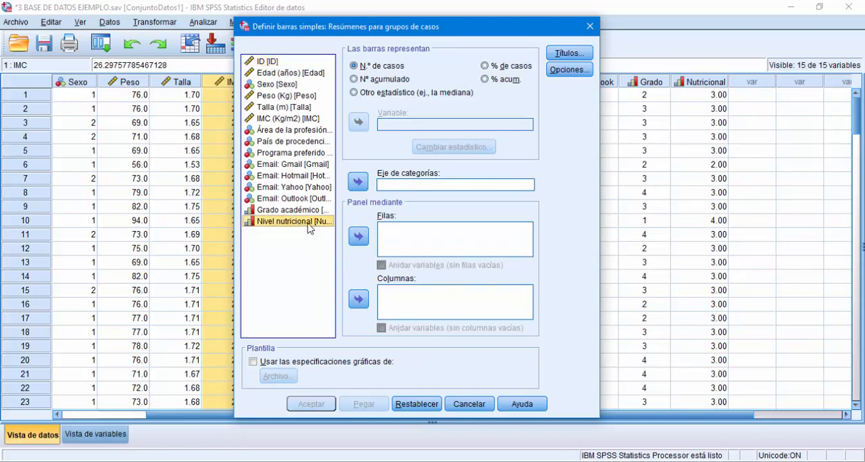
pyautogui.click(359, 184)
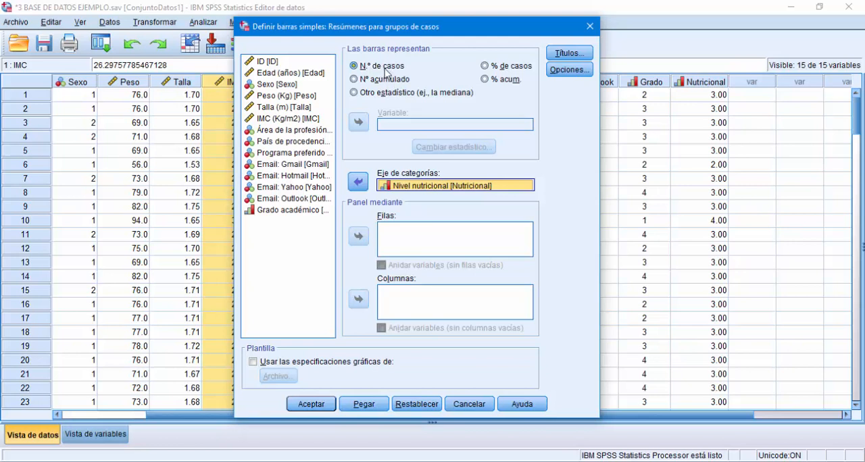
pyautogui.click(488, 66)
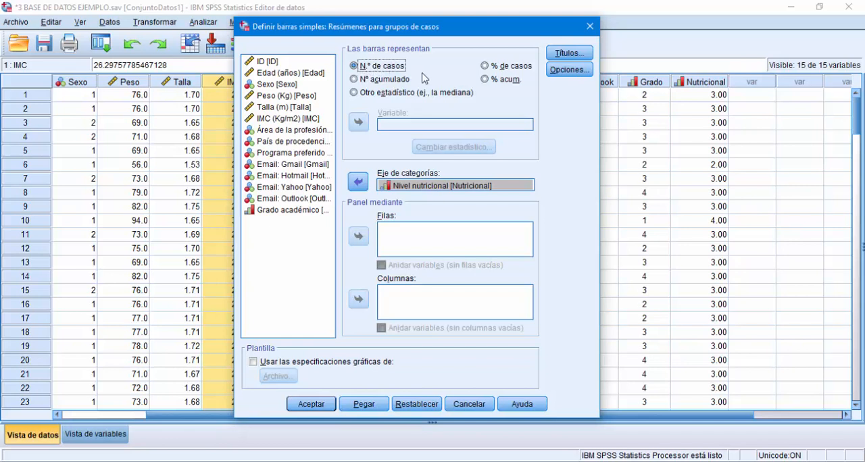
# Step: Set the first title line of the chart to "Frecuencia de nivel nutricional del HGA"
pyautogui.click(551, 57)
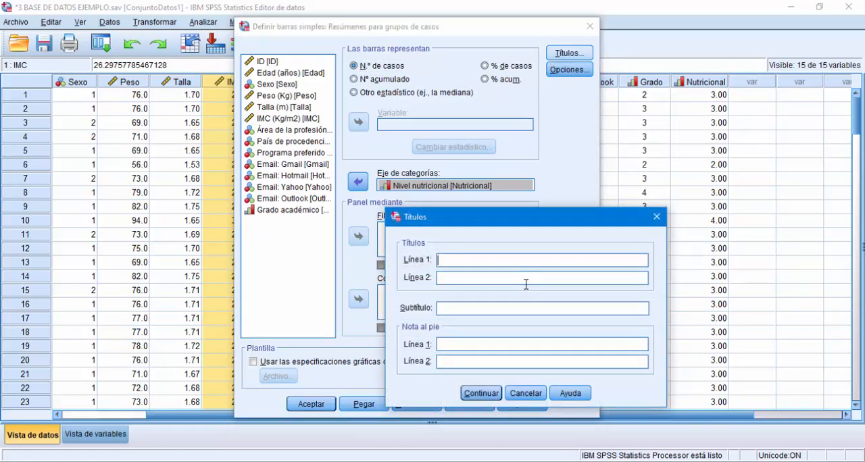
pyautogui.write('Frecuencia de')
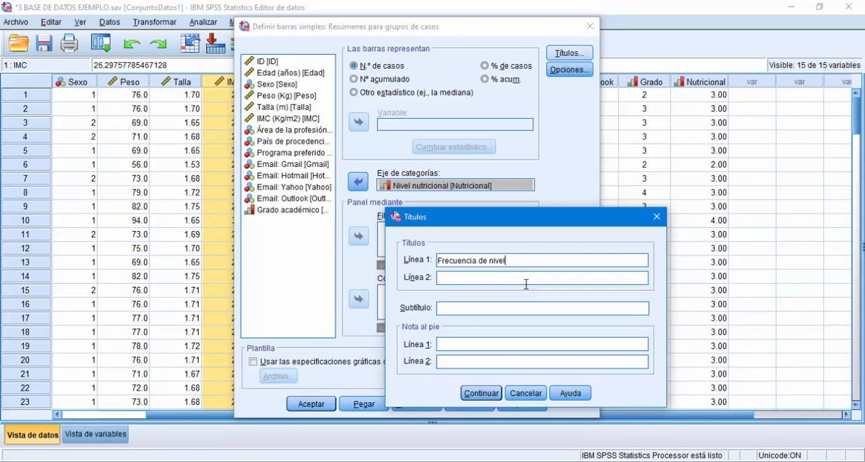
pyautogui.write('nivel nutricional del HGA')
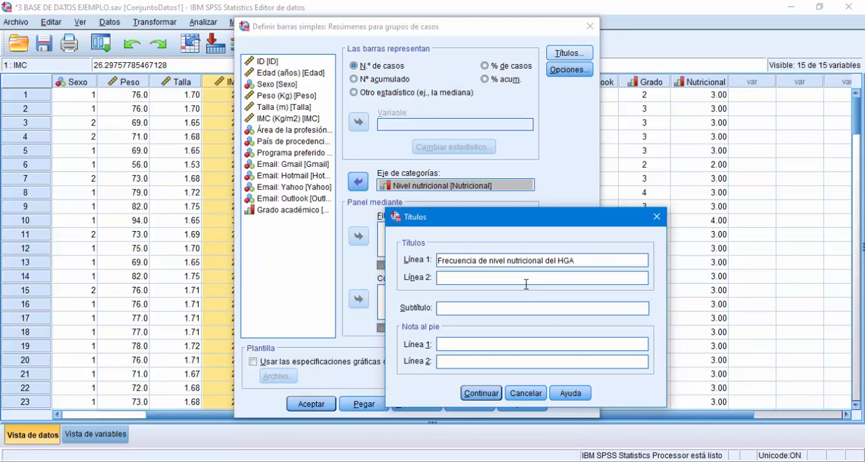
pyautogui.click(490, 393)
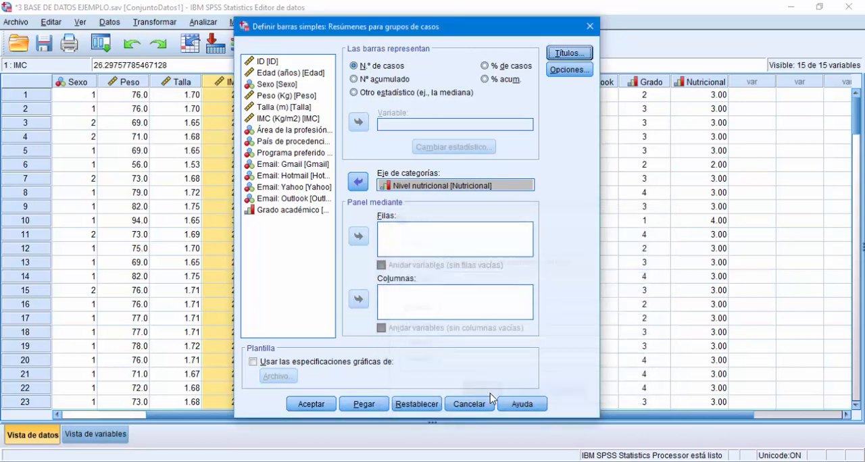
# Step: Generate the simple bar chart and maximize the results viewer window
pyautogui.click(312, 404)
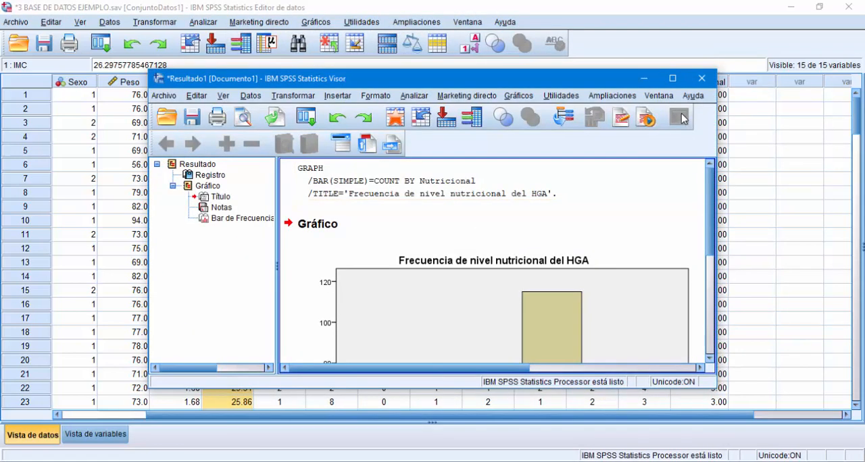
pyautogui.click(673, 78)
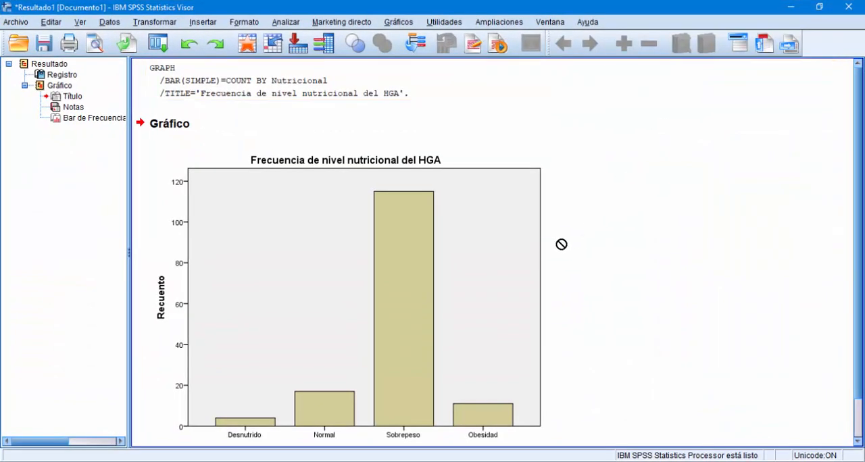
# Step: Open the nutritional level bar chart for editing in the chart editor
pyautogui.click(489, 248)
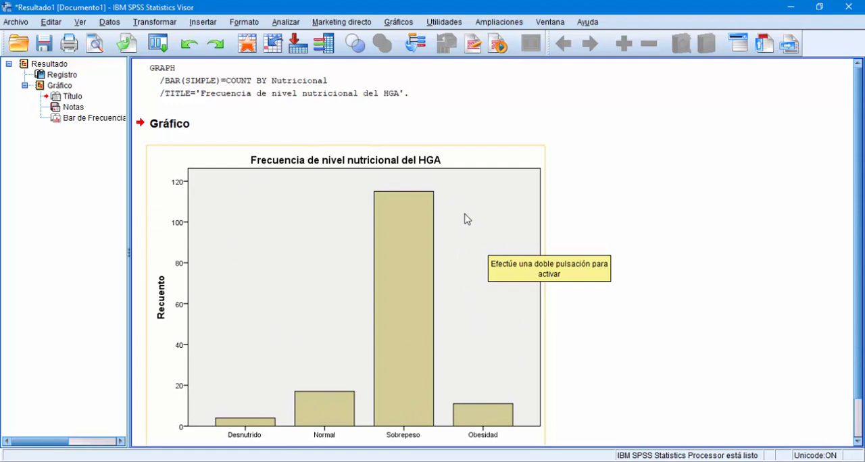
pyautogui.scroll(-1, 465, 218)
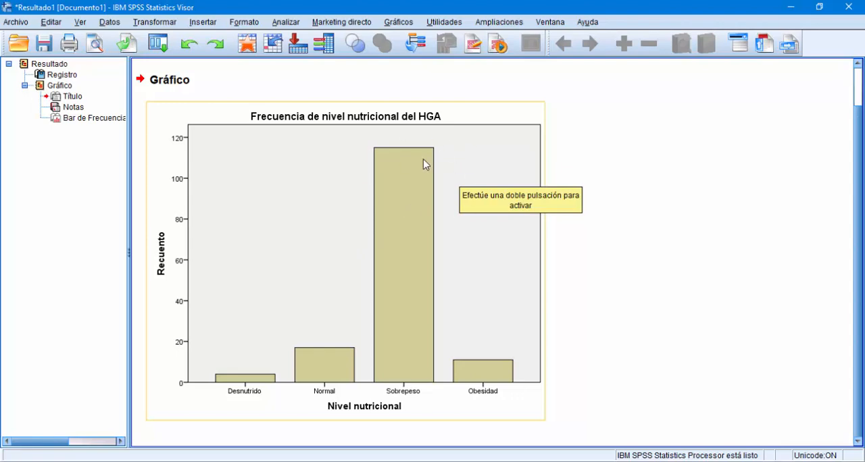
pyautogui.doubleClick(454, 152)
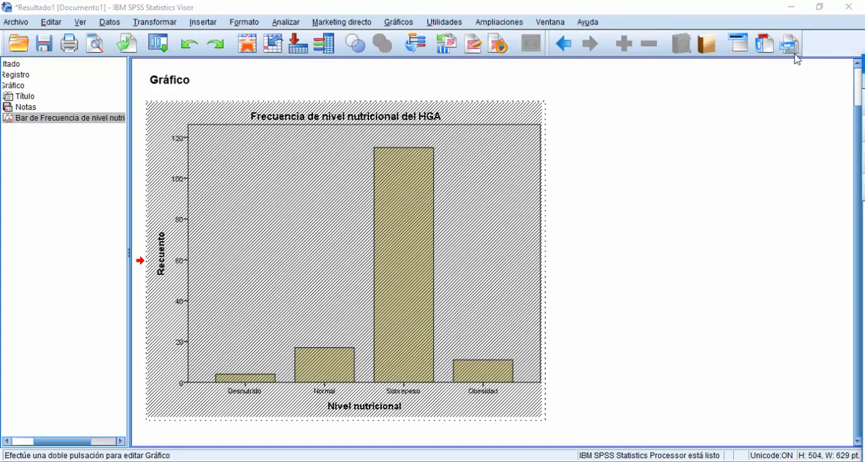
# Step: Maximize the chart editor window and show data labels on all bars of the nutritional level chart
pyautogui.moveTo(432, 5); pyautogui.dragTo(240, 22)
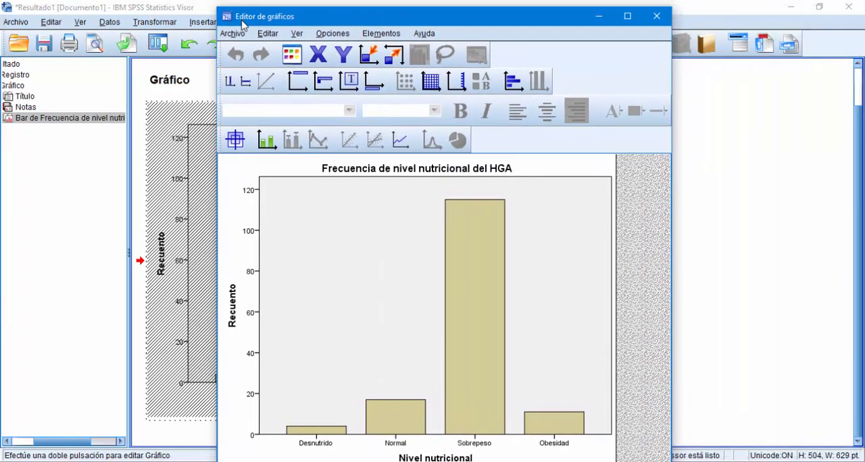
pyautogui.click(625, 21)
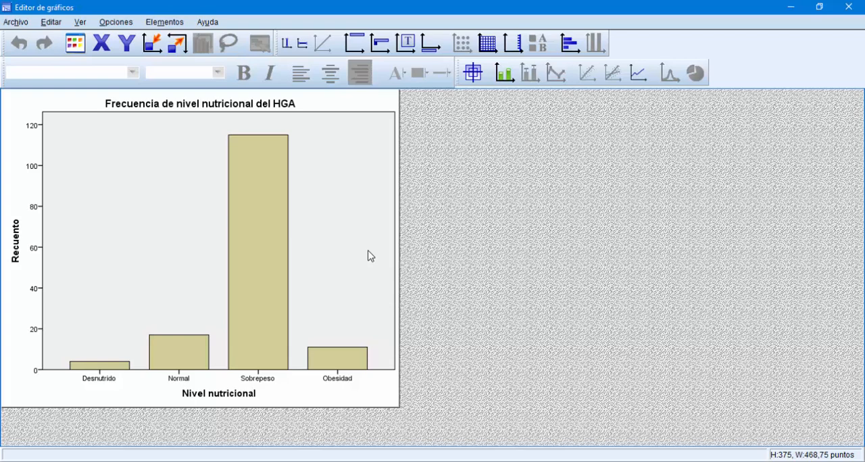
pyautogui.click(262, 260)
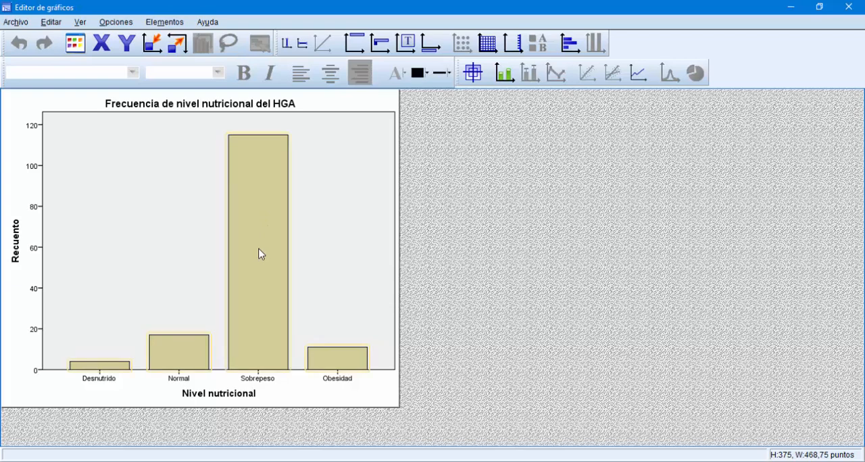
pyautogui.rightClick(250, 152)
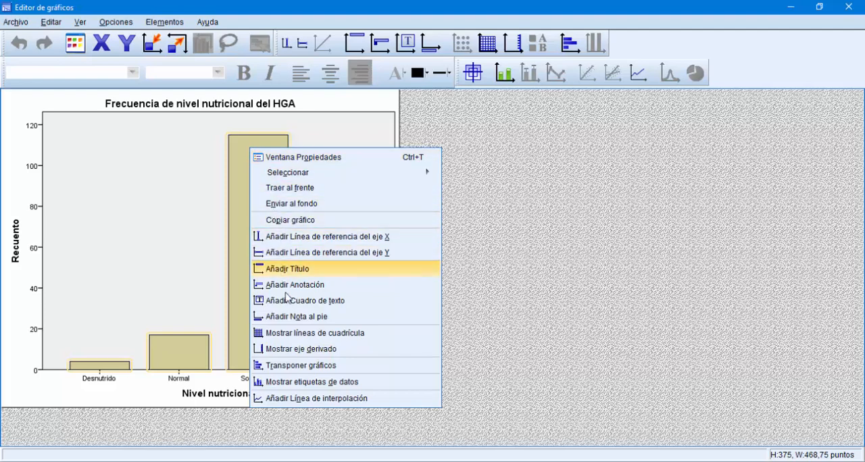
pyautogui.click(292, 382)
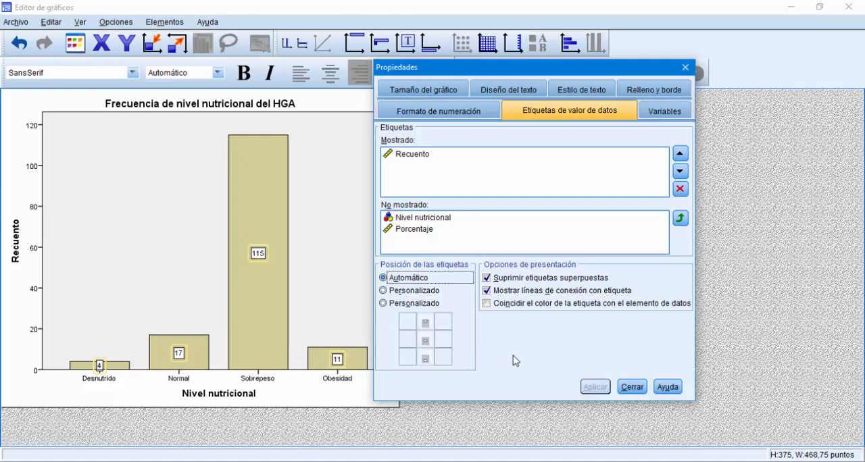
# Step: Review the data labels' number format, chart size, text layout and text style properties, and close the properties without changes
pyautogui.click(459, 113)
pyautogui.click(433, 89)
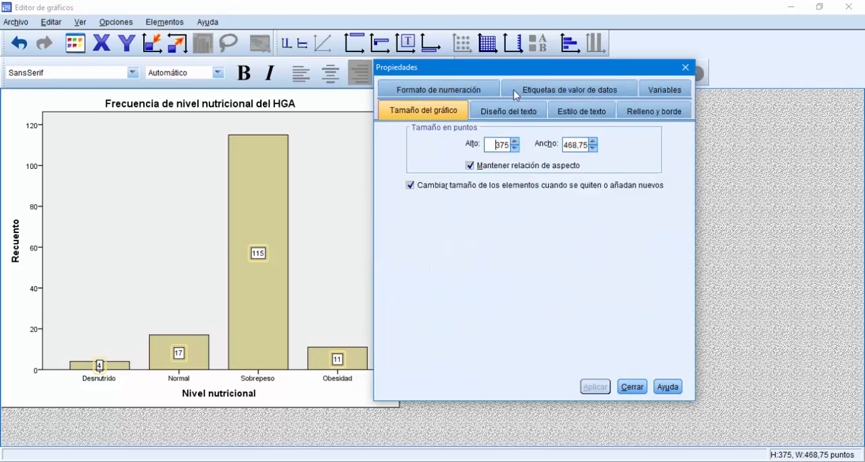
pyautogui.click(525, 113)
pyautogui.click(571, 112)
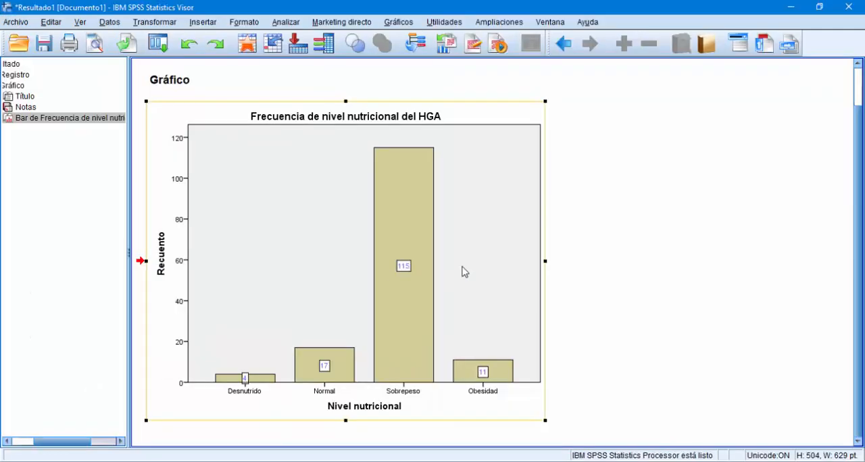
pyautogui.doubleClick(463, 270)
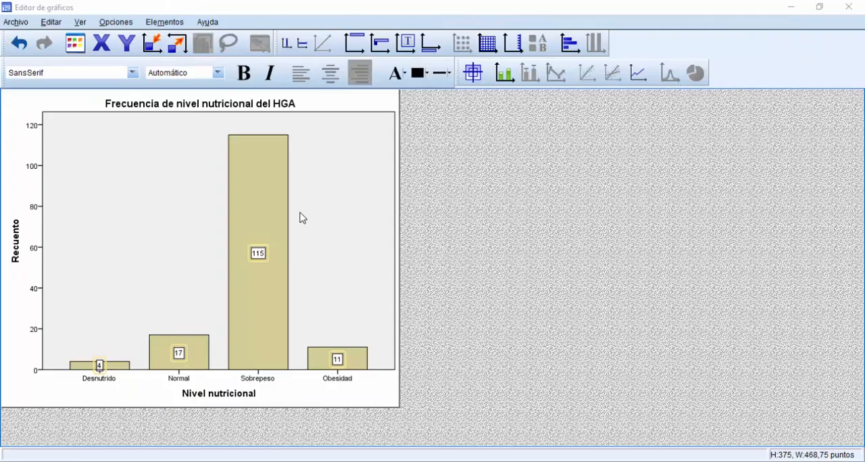
# Step: Set the fill color of all the bars to blue (62, 88, 172) and close their properties
pyautogui.click(264, 209)
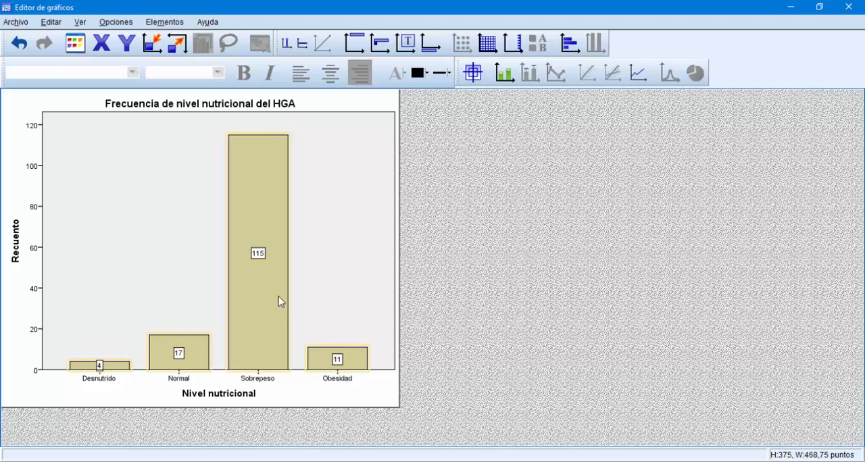
pyautogui.doubleClick(262, 210)
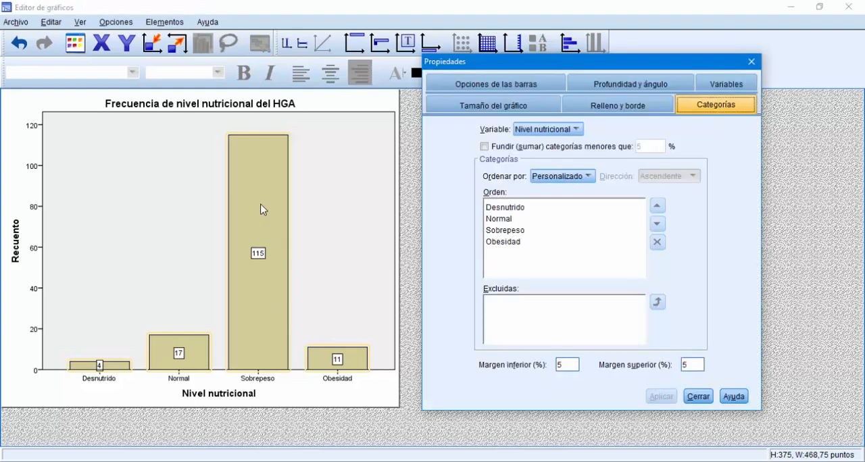
pyautogui.click(618, 110)
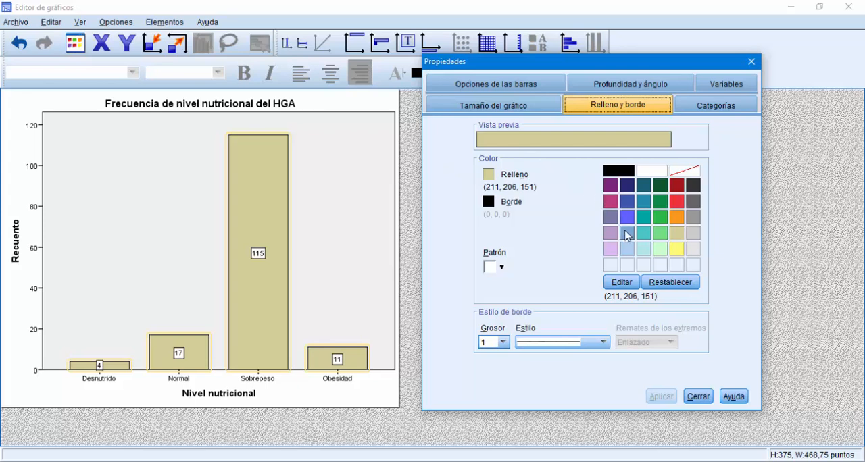
pyautogui.click(627, 201)
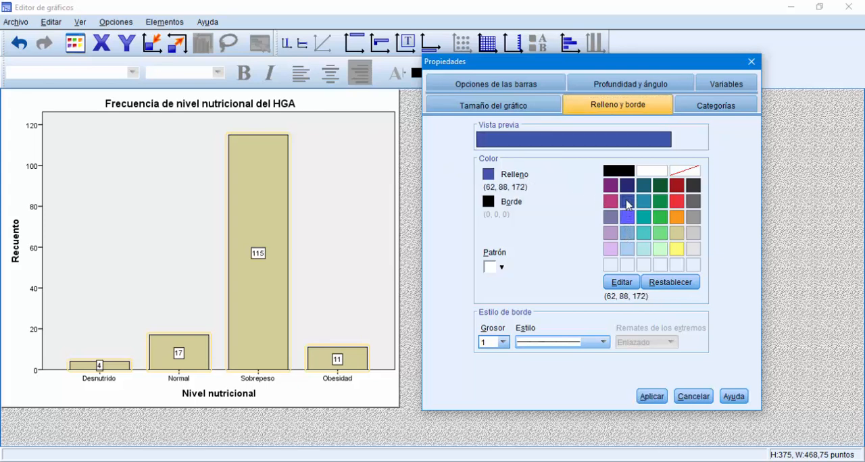
pyautogui.click(662, 398)
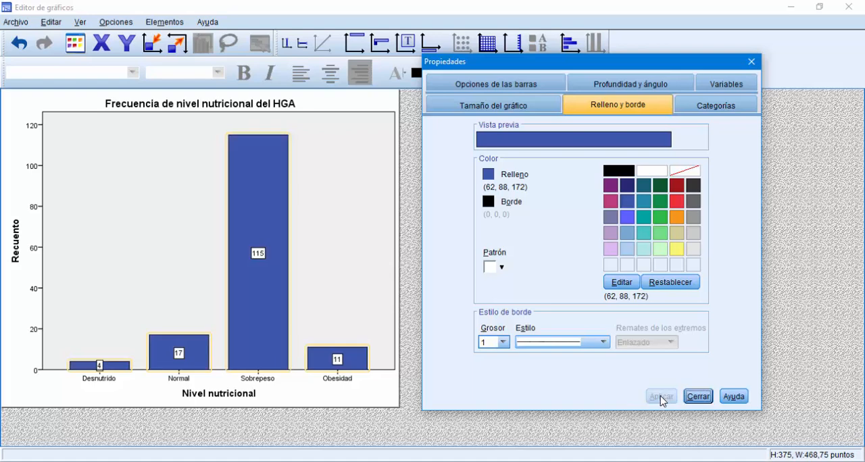
pyautogui.click(689, 398)
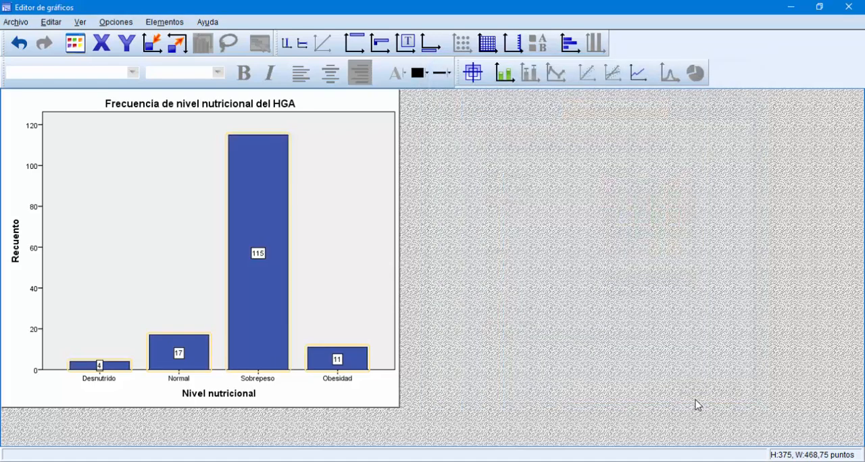
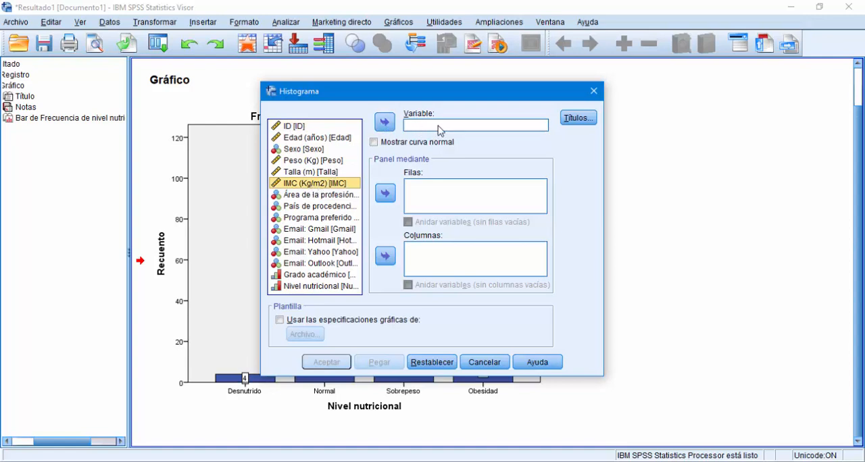
# Step: Create a histogram of the IMC (Kg/m2) variable with the title "Frecuencia del IMC del HGA"
pyautogui.click(382, 124)
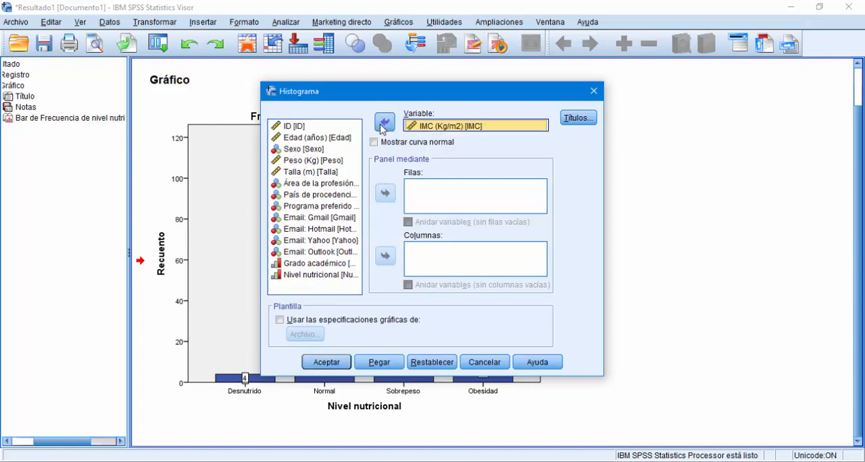
pyautogui.click(572, 121)
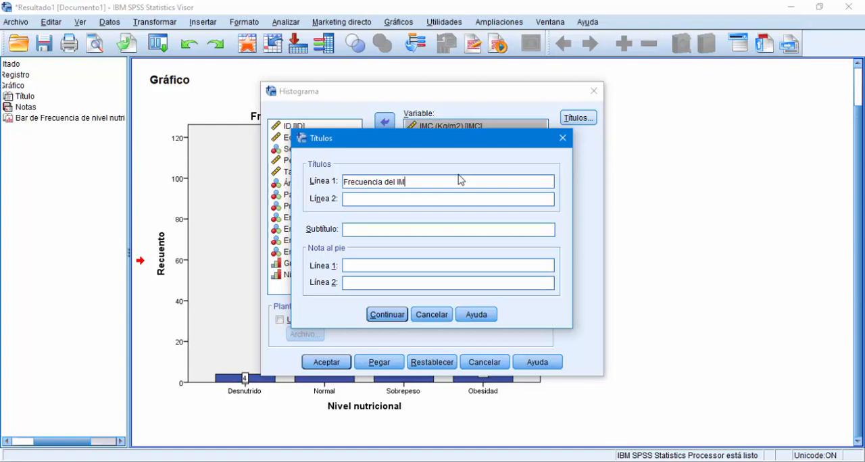
pyautogui.write('del HGA')
pyautogui.click(387, 318)
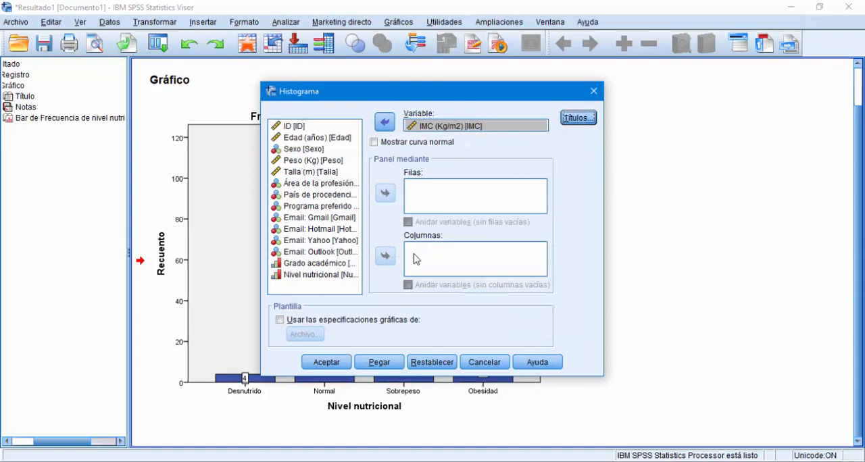
pyautogui.click(333, 363)
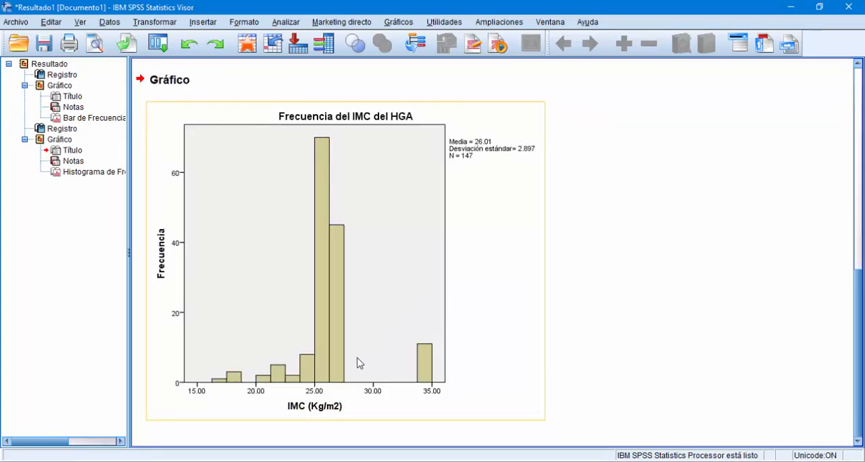
# Step: Compare the IMC histogram with the nutritional level bar chart in the output, and select the histogram
pyautogui.scroll(5, 439, 358)
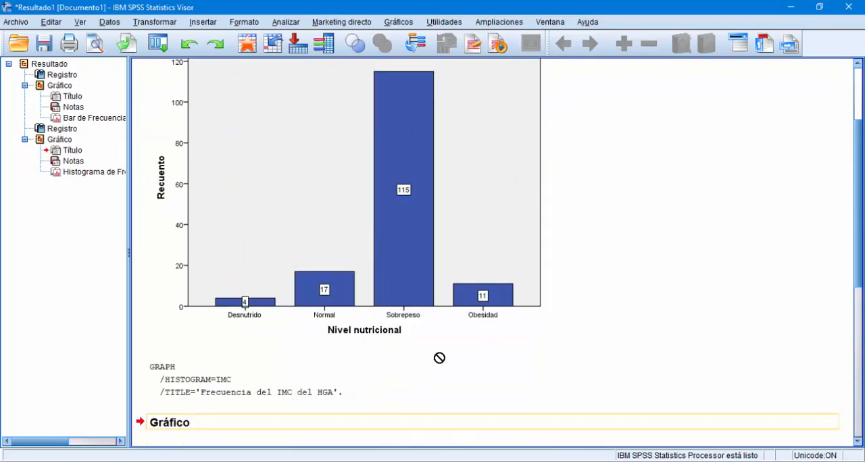
pyautogui.scroll(-4, 421, 223)
pyautogui.scroll(-2, 419, 243)
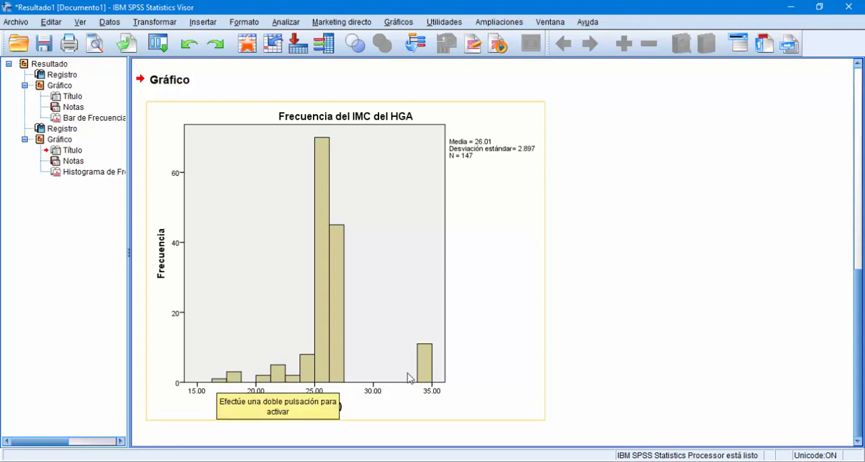
pyautogui.scroll(8, 461, 347)
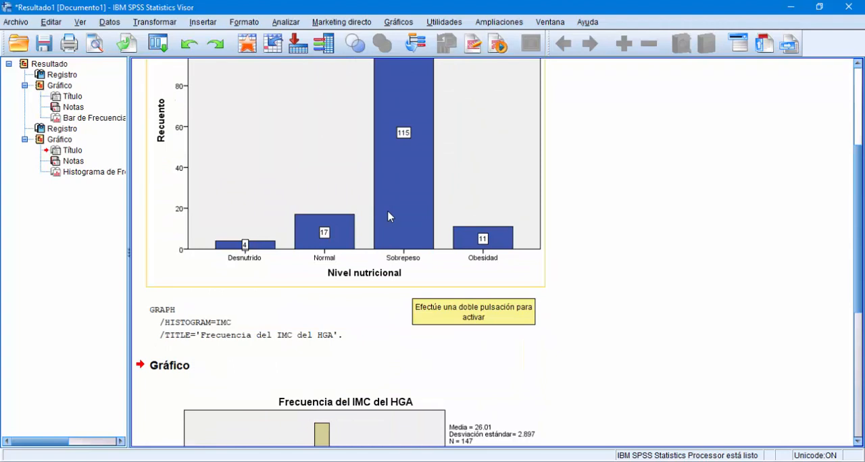
pyautogui.scroll(-8, 390, 227)
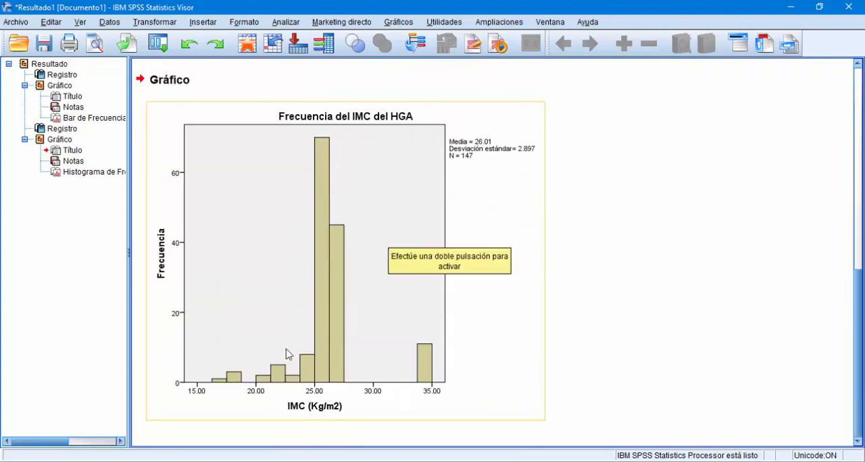
pyautogui.click(229, 383)
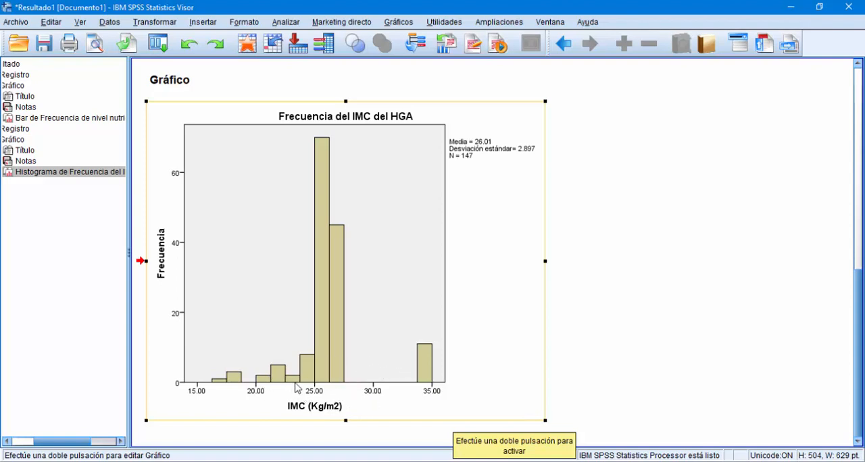
# Step: Switch to the 3 BASE DE DATOS EJEMPLO.sav data window and highlight the whole IMC column
pyautogui.moveTo(368, 460)
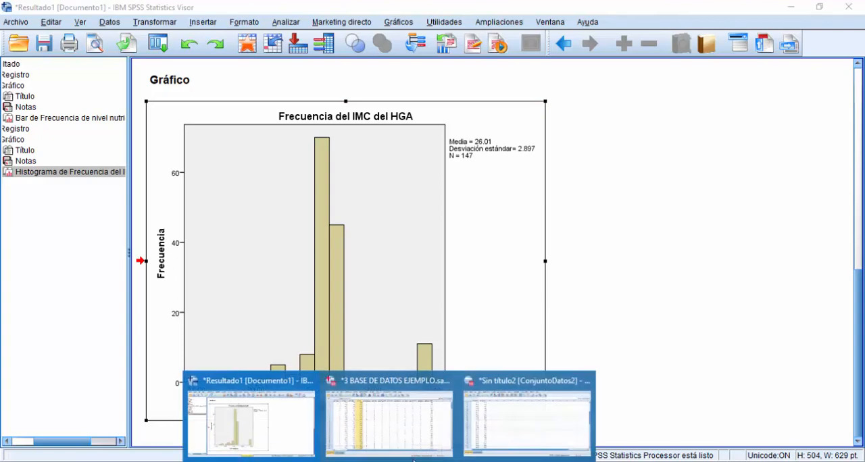
pyautogui.click(399, 435)
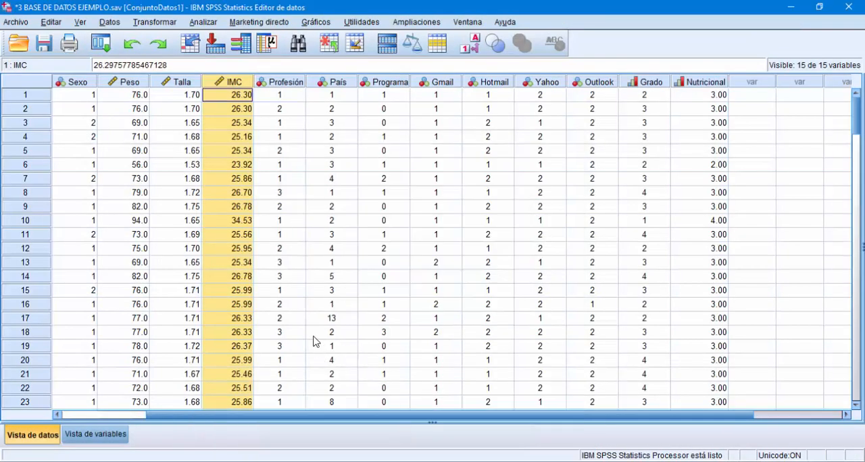
pyautogui.click(295, 226)
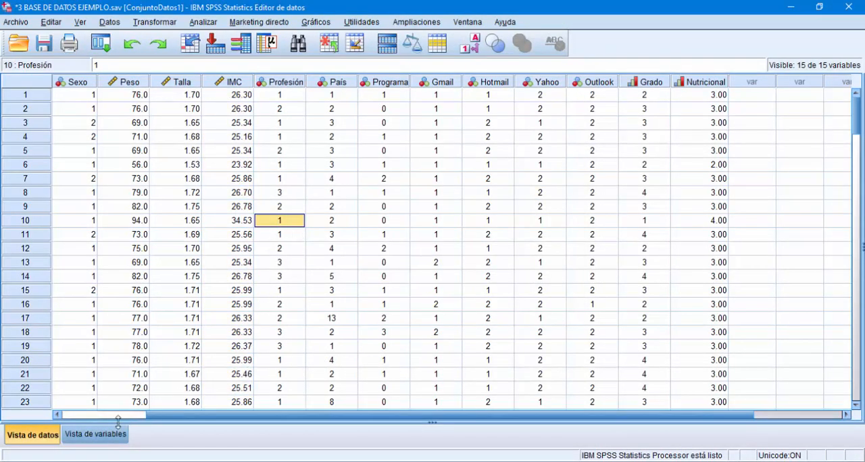
pyautogui.click(218, 84)
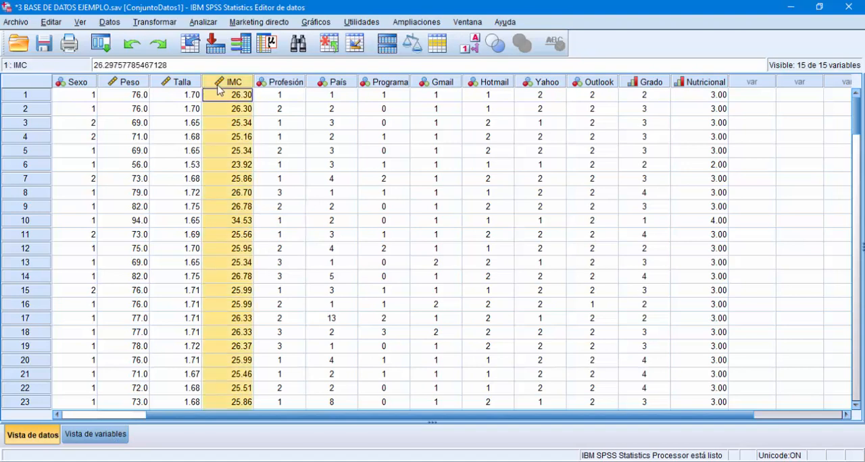
# Step: Show the variable definitions and examine each value label of the Nutricional variable, closing the labels without changes
pyautogui.click(112, 434)
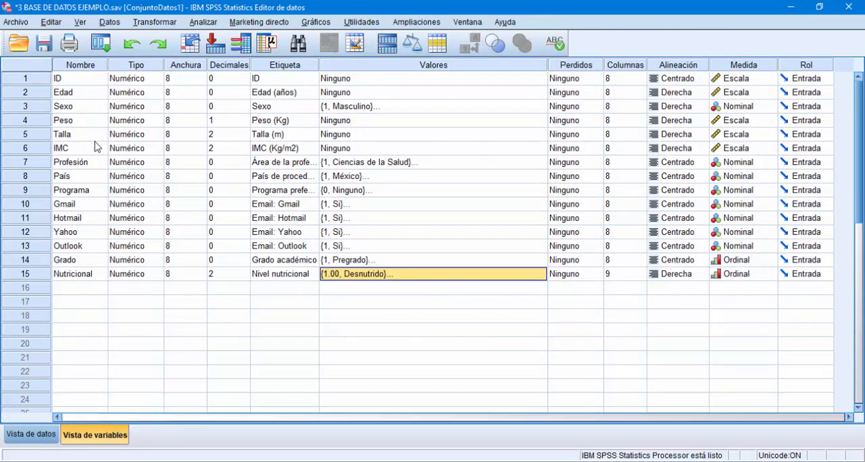
pyautogui.click(471, 289)
pyautogui.click(498, 277)
pyautogui.click(540, 275)
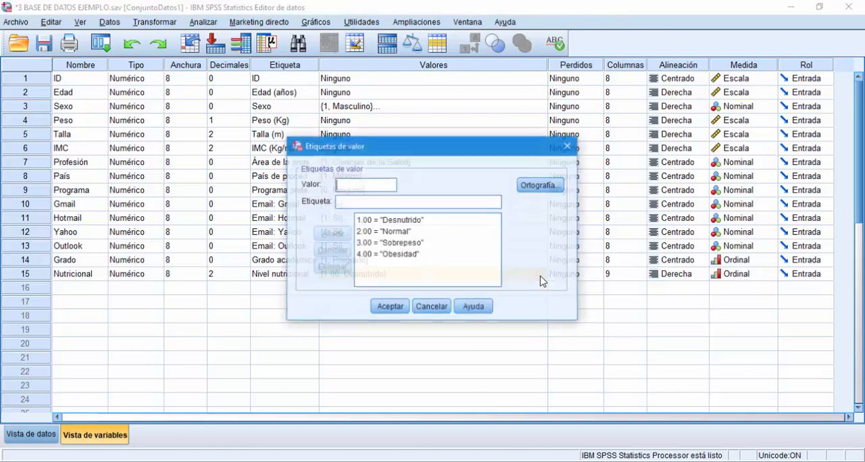
pyautogui.click(367, 255)
pyautogui.click(369, 243)
pyautogui.click(365, 233)
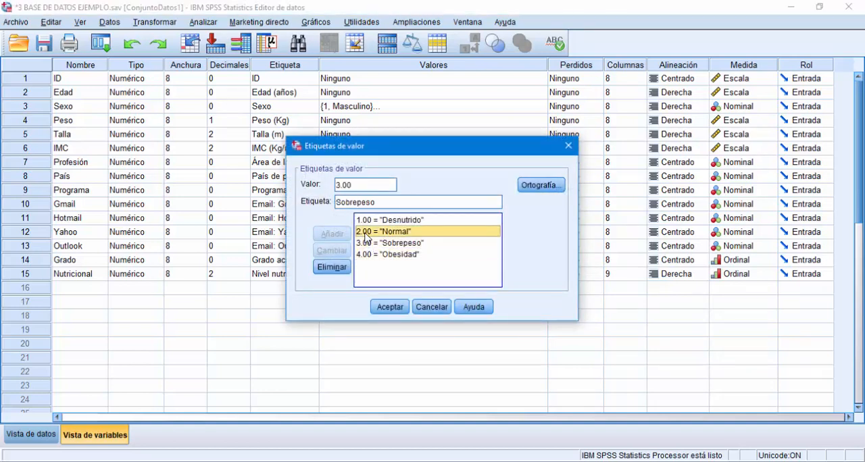
pyautogui.click(365, 223)
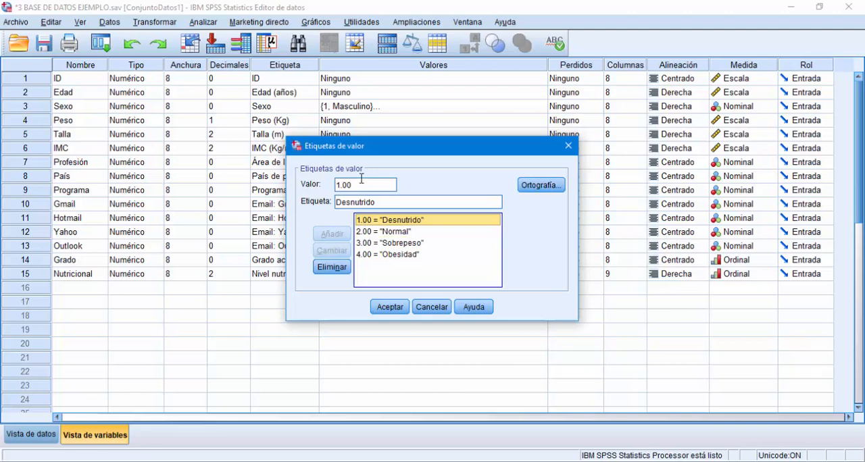
pyautogui.click(566, 147)
# Step: Highlight the Nutricional variable's row and go through its value labels from Desnutrido to Obesidad again, cancelling without changes
pyautogui.click(87, 277)
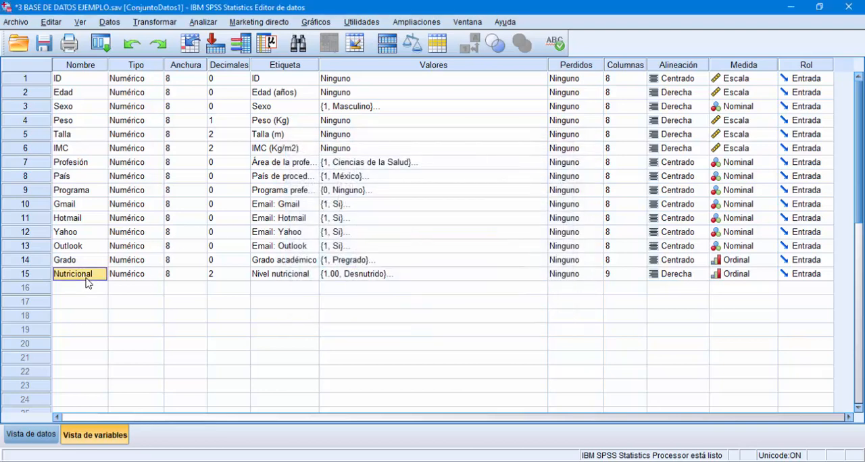
pyautogui.click(36, 277)
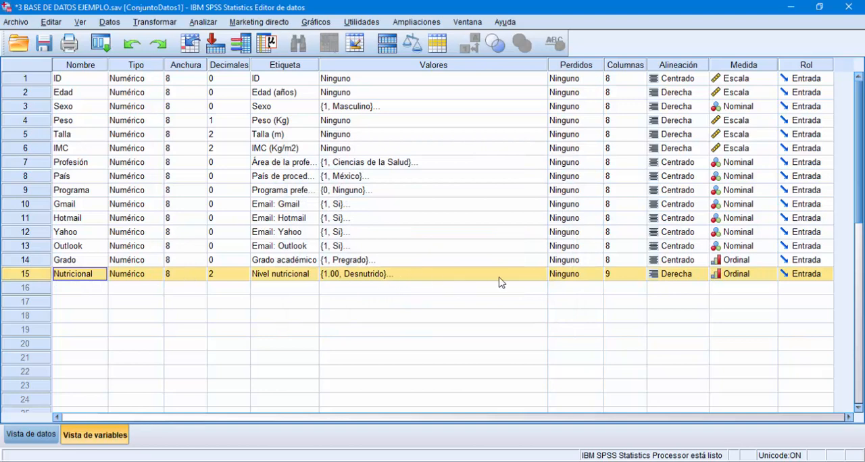
pyautogui.click(538, 278)
pyautogui.click(539, 277)
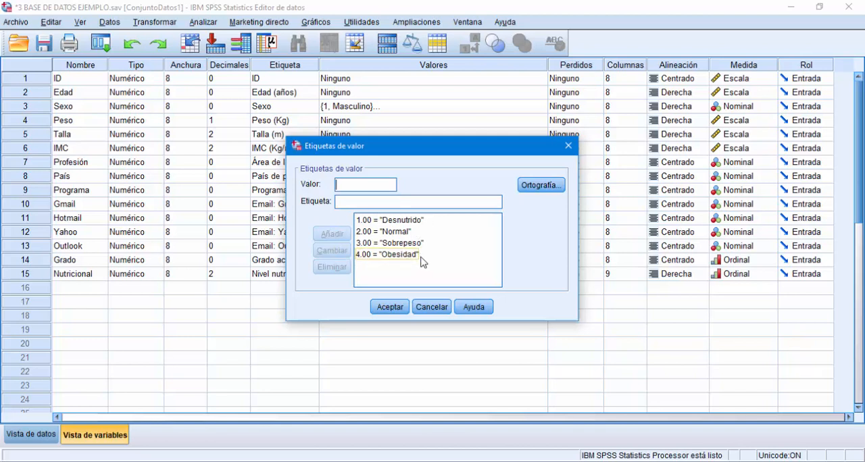
pyautogui.click(386, 255)
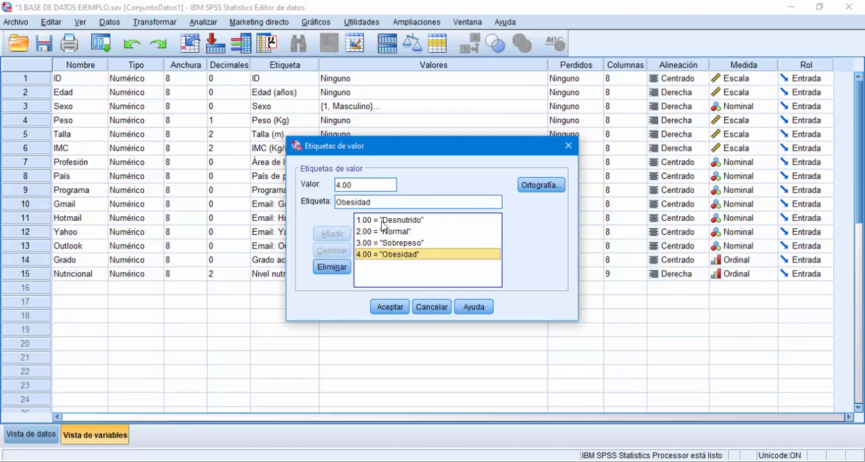
pyautogui.click(382, 220)
pyautogui.click(382, 231)
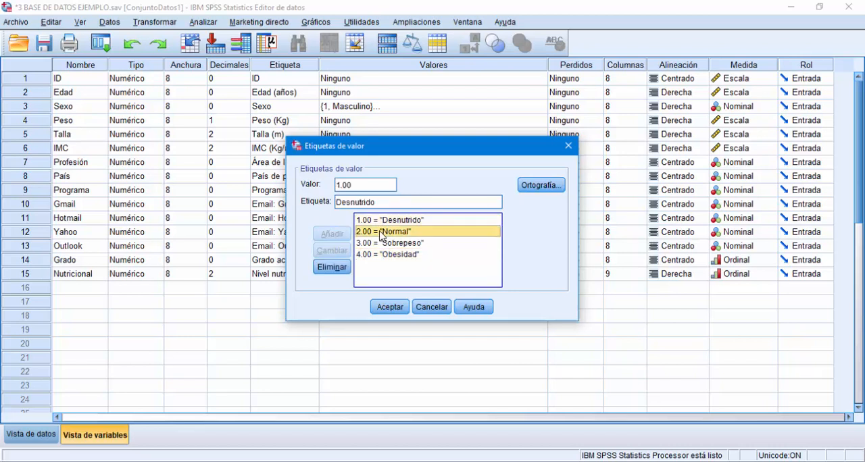
pyautogui.click(382, 243)
pyautogui.click(382, 255)
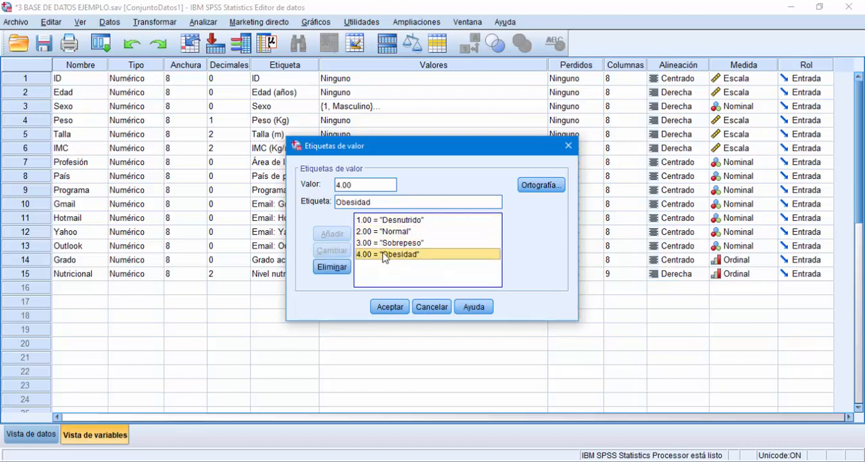
pyautogui.click(430, 306)
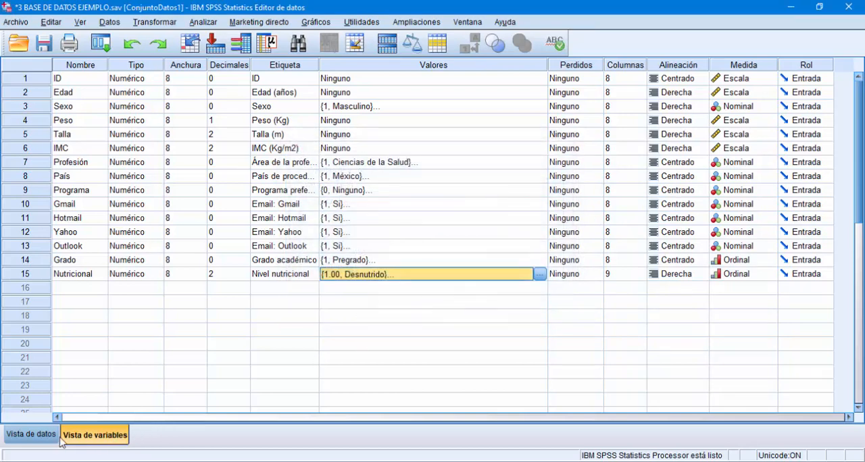
# Step: Return to the data values, switch back to the Resultado1 output and open the IMC histogram in the chart editor
pyautogui.click(31, 435)
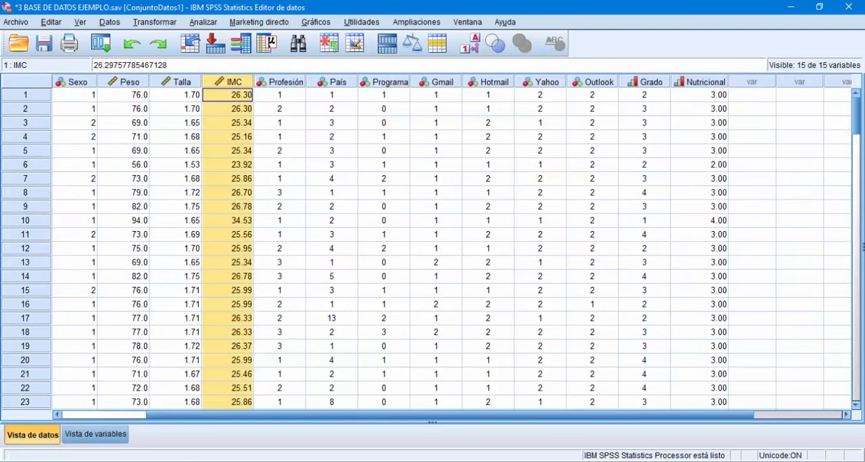
pyautogui.click(389, 461)
pyautogui.click(268, 442)
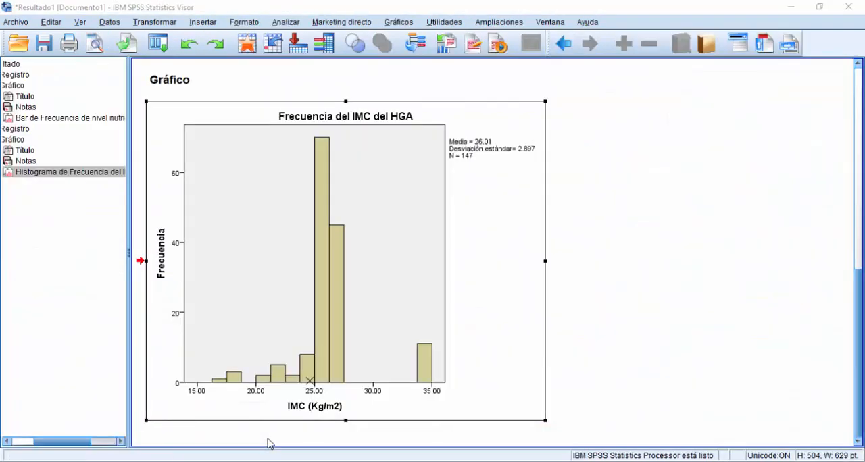
pyautogui.click(327, 283)
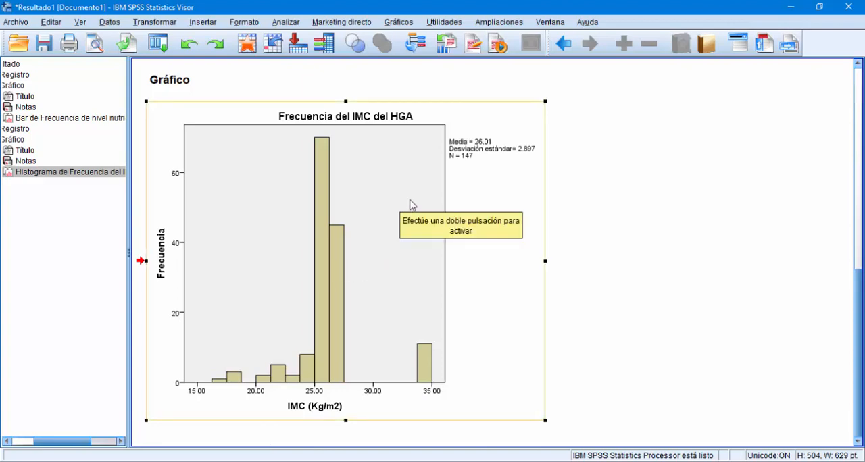
pyautogui.doubleClick(483, 194)
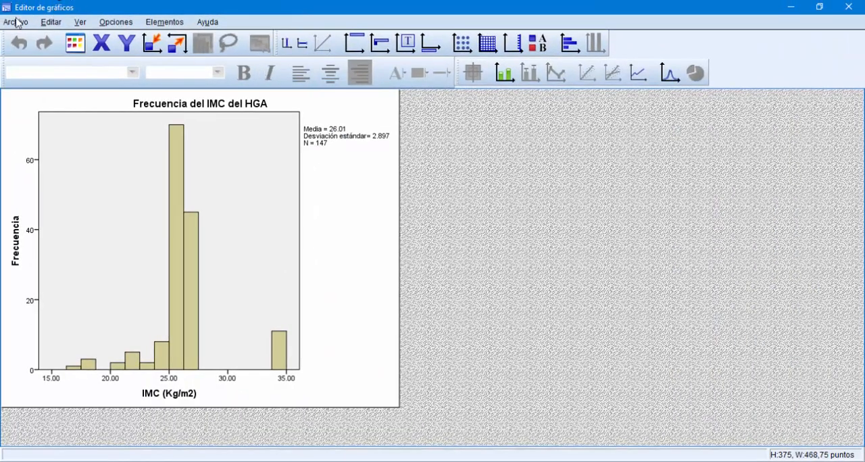
# Step: Show data labels with the counts on all bars of the IMC histogram
pyautogui.click(181, 227)
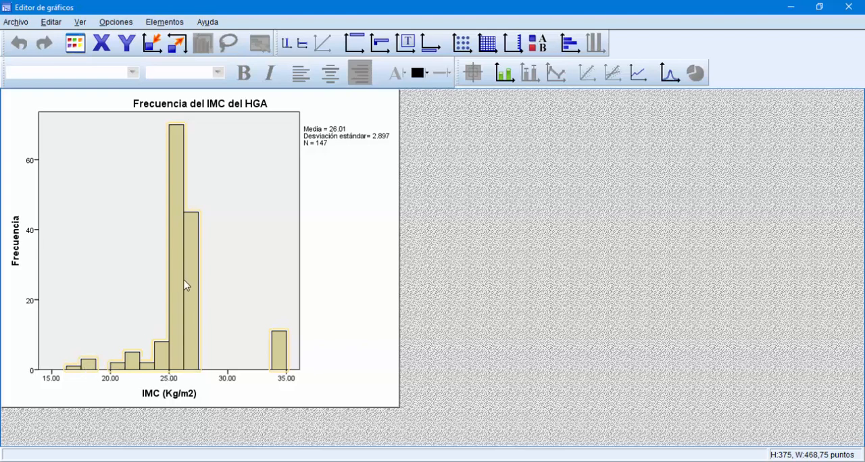
pyautogui.rightClick(178, 242)
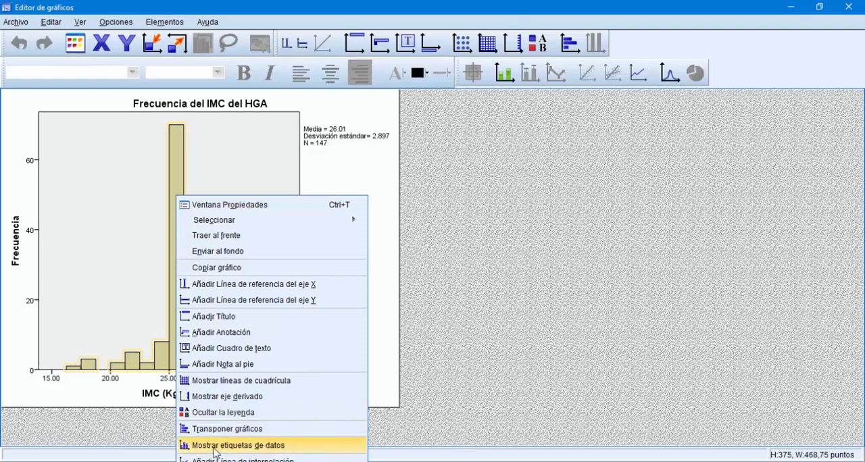
pyautogui.click(238, 445)
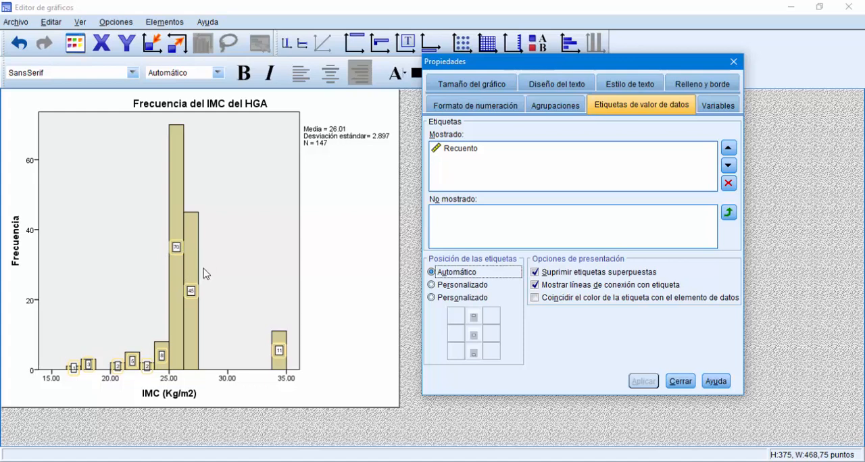
# Step: Group the IMC histogram's X axis into 4 custom intervals, apply it and close the properties
pyautogui.click(552, 109)
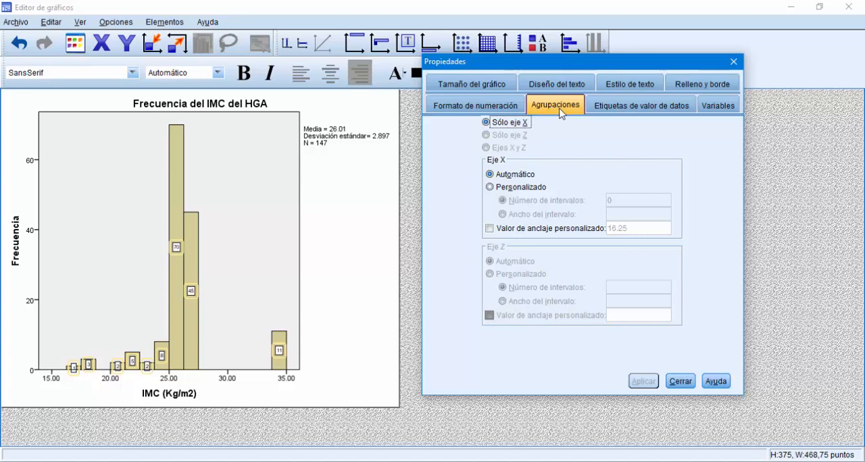
pyautogui.click(490, 187)
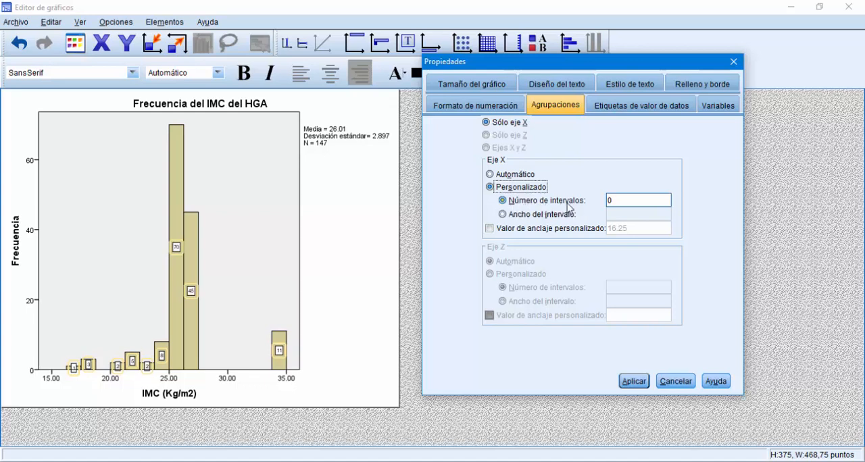
pyautogui.click(626, 200)
pyautogui.click(629, 383)
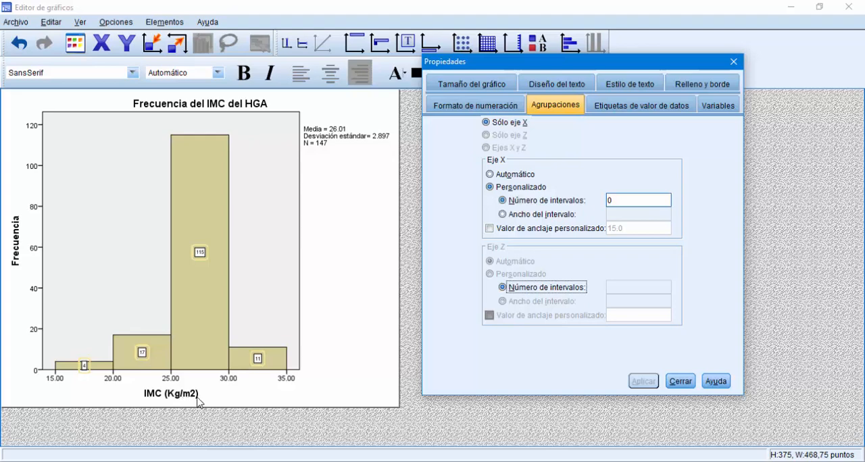
pyautogui.click(680, 381)
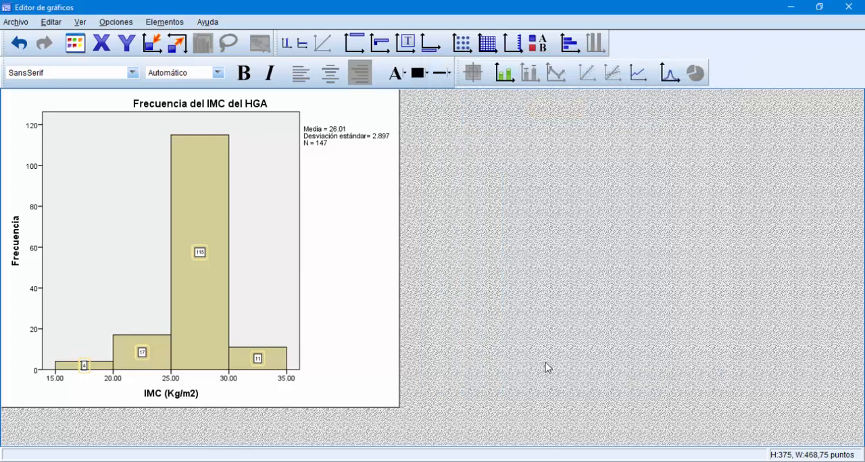
# Step: Fill the IMC histogram's bars with teal blue (36, 139, 172) and close the chart editor
pyautogui.click(214, 208)
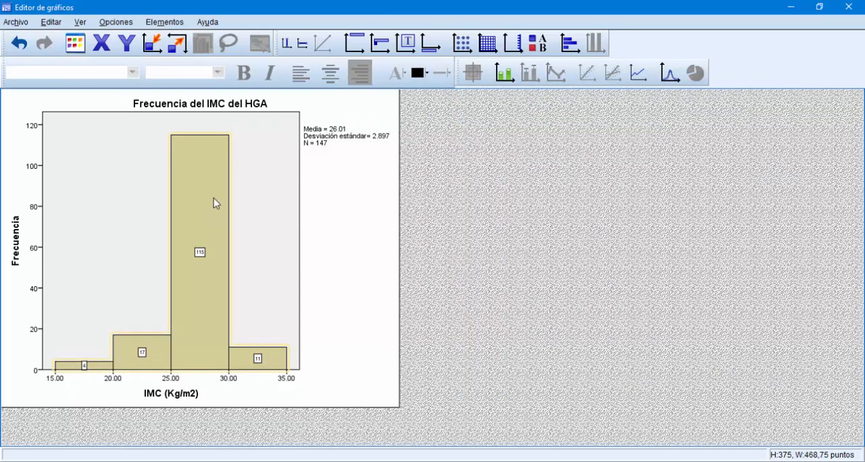
pyautogui.doubleClick(214, 176)
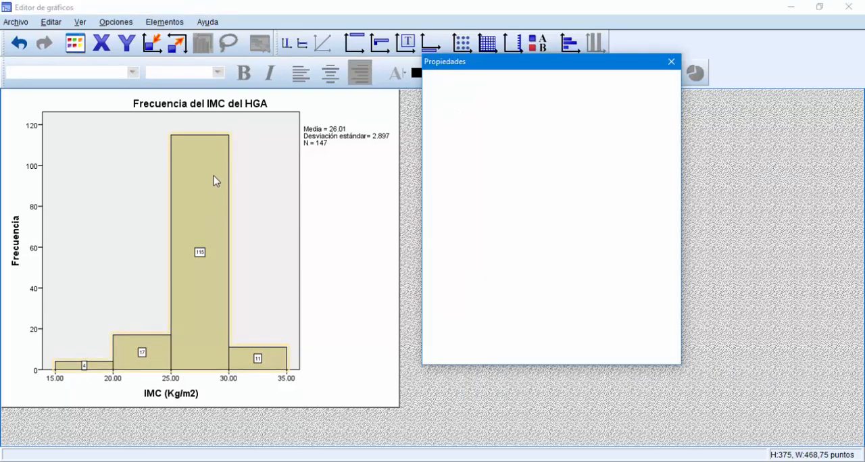
pyautogui.click(536, 85)
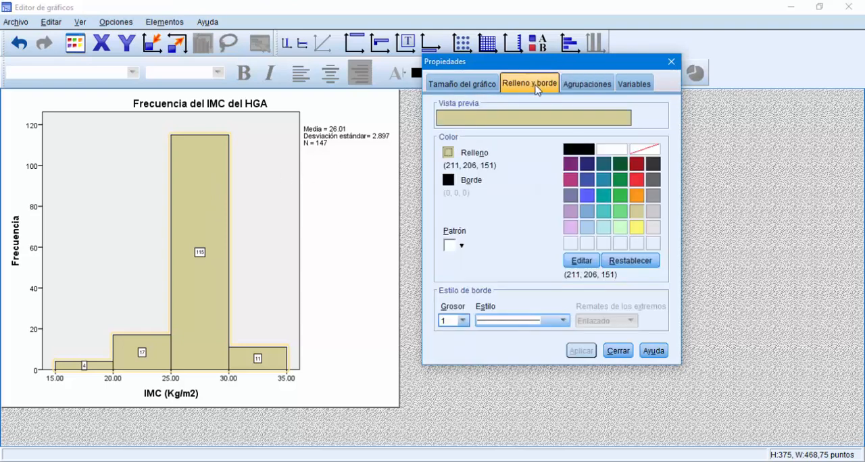
pyautogui.click(603, 181)
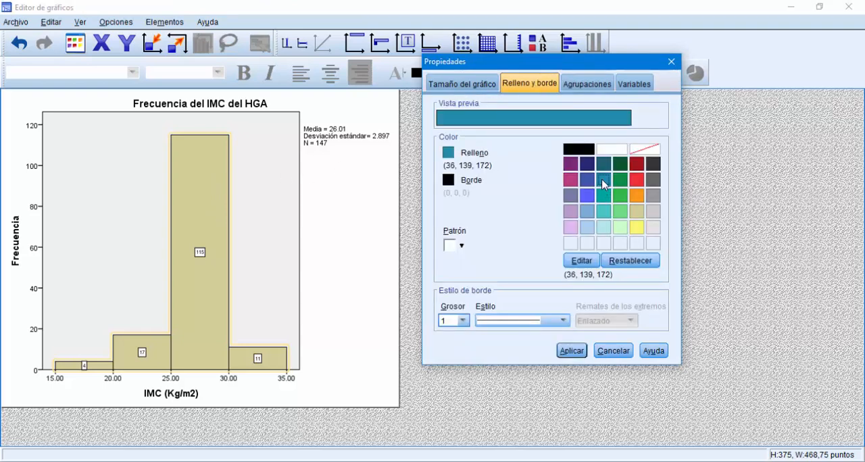
pyautogui.click(571, 353)
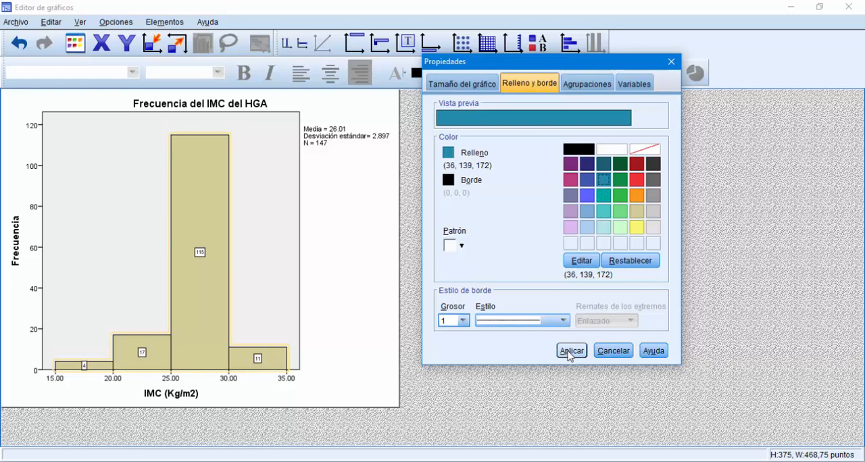
pyautogui.click(618, 351)
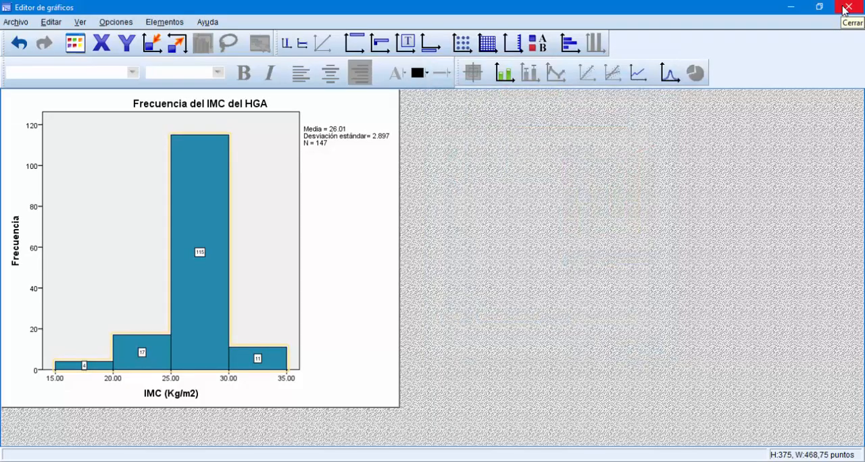
pyautogui.click(846, 8)
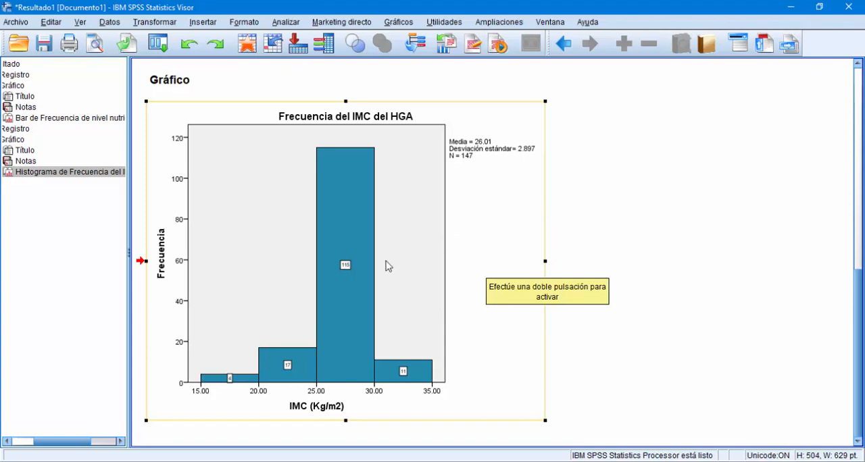
# Step: Compare the nutritional level bar chart with the recoloured IMC histogram in the output
pyautogui.scroll(5, 384, 262)
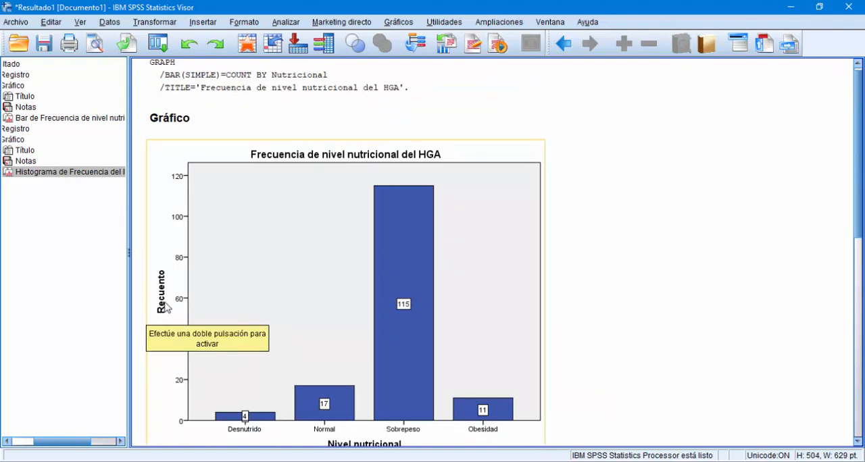
pyautogui.scroll(-2, 166, 307)
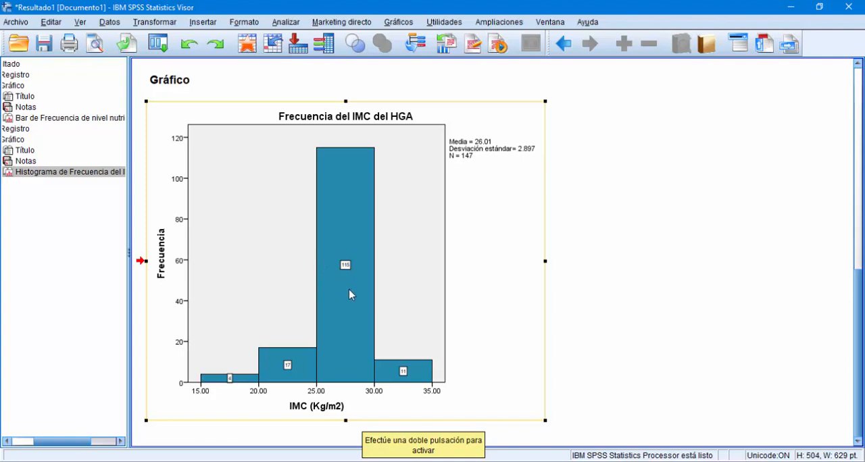
pyautogui.scroll(10, 349, 295)
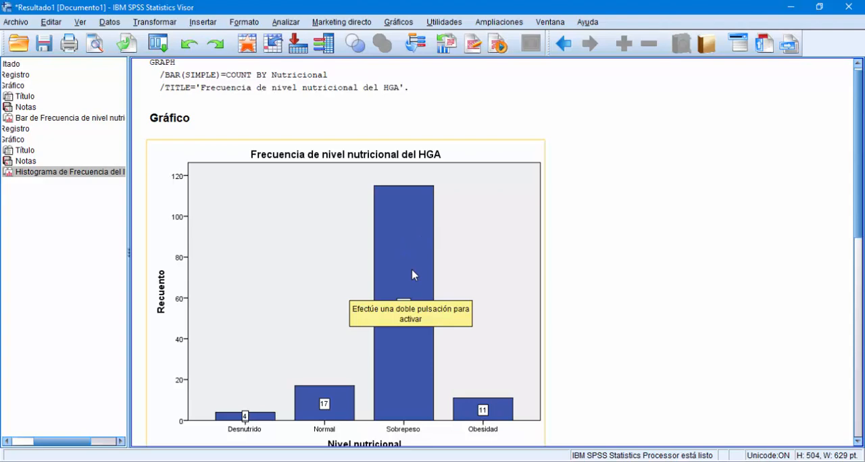
pyautogui.scroll(-5, 413, 275)
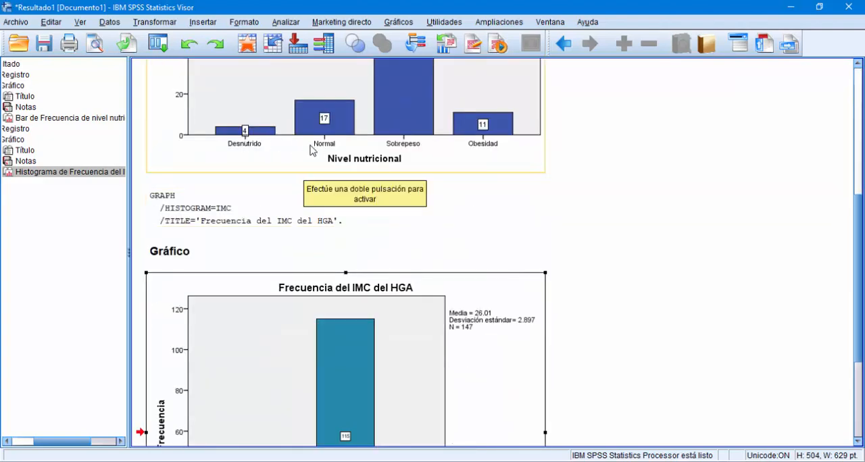
pyautogui.scroll(-3, 414, 225)
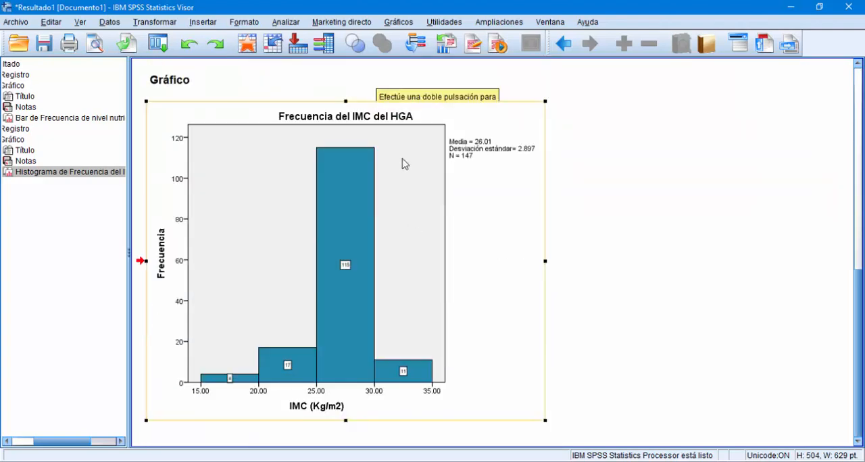
# Step: Create a simple bar chart of Nivel nutricional from summaries for groups of cases, with bars representing % de casos
pyautogui.click(393, 24)
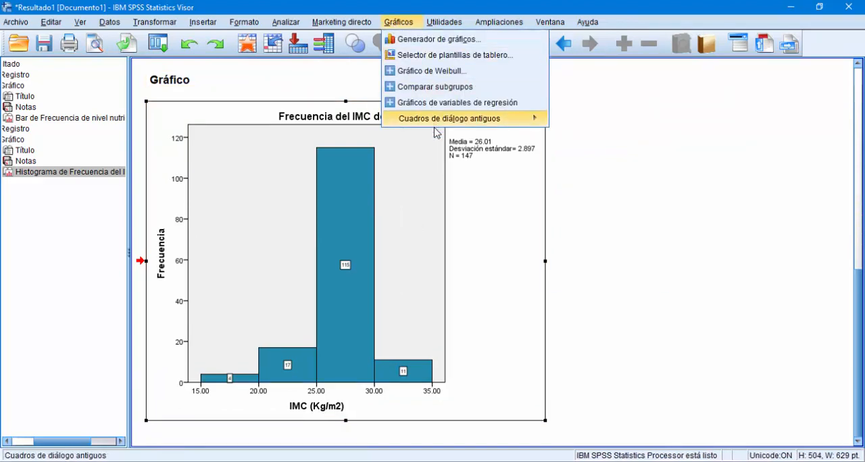
pyautogui.moveTo(436, 122)
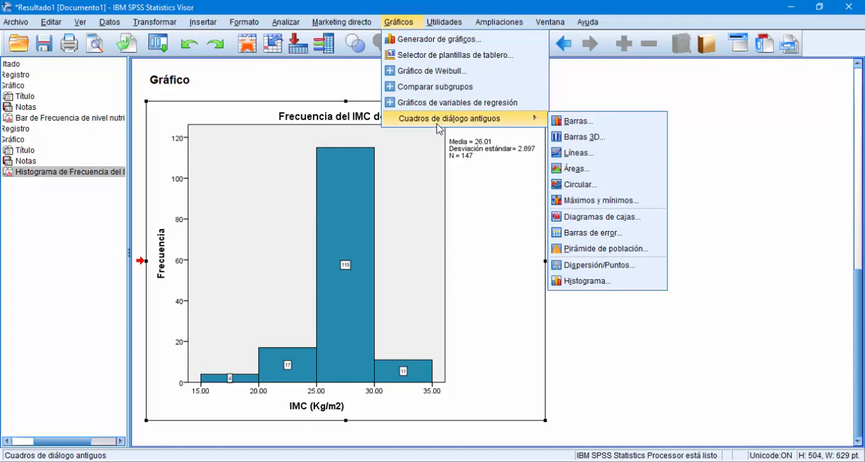
pyautogui.click(569, 121)
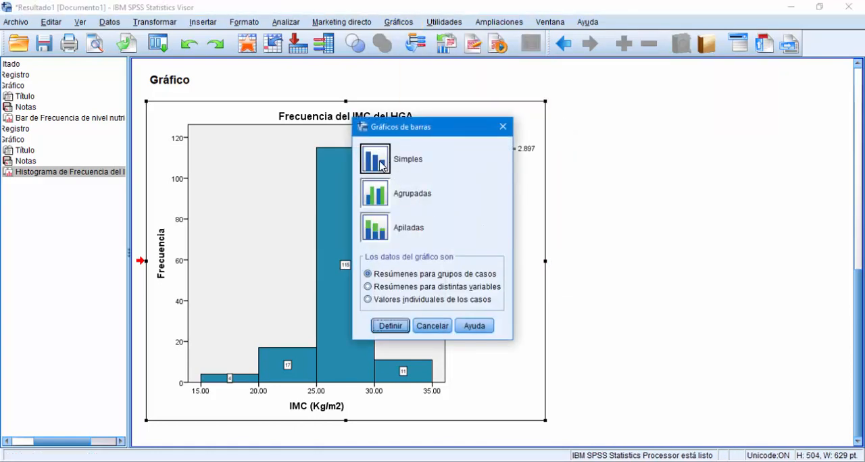
pyautogui.click(398, 277)
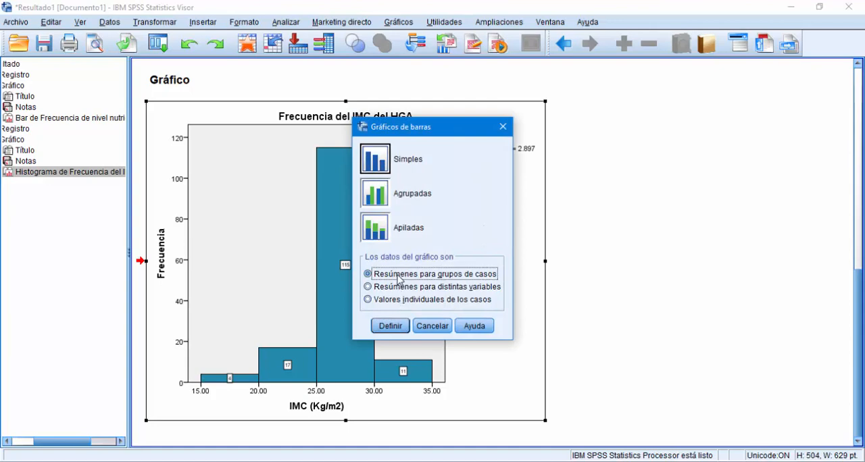
pyautogui.click(390, 326)
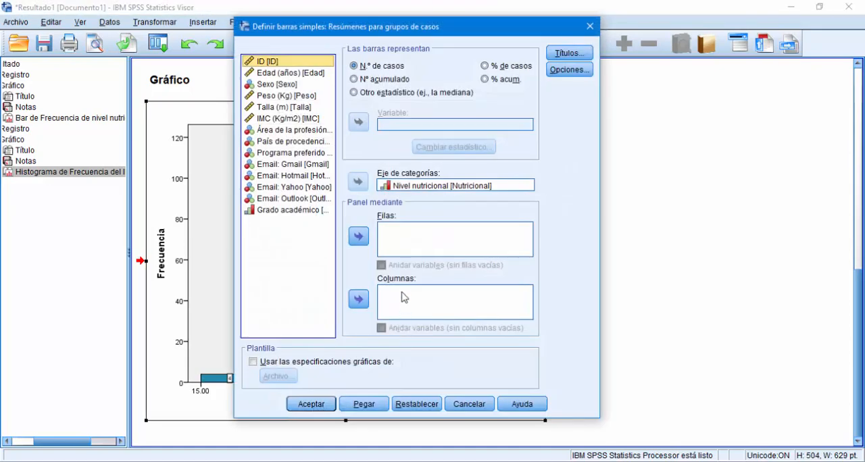
pyautogui.click(381, 67)
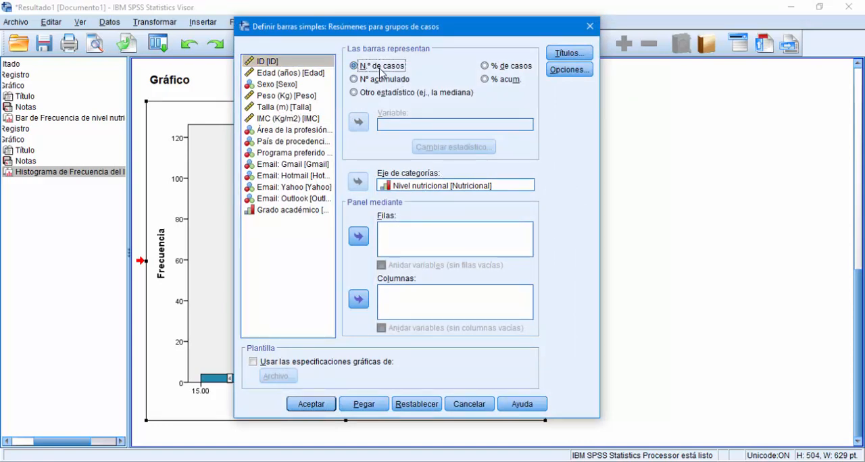
pyautogui.click(508, 70)
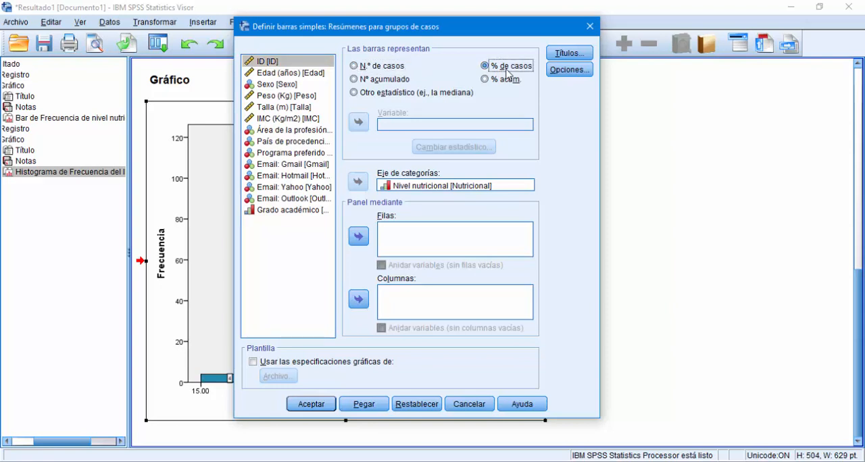
pyautogui.click(395, 191)
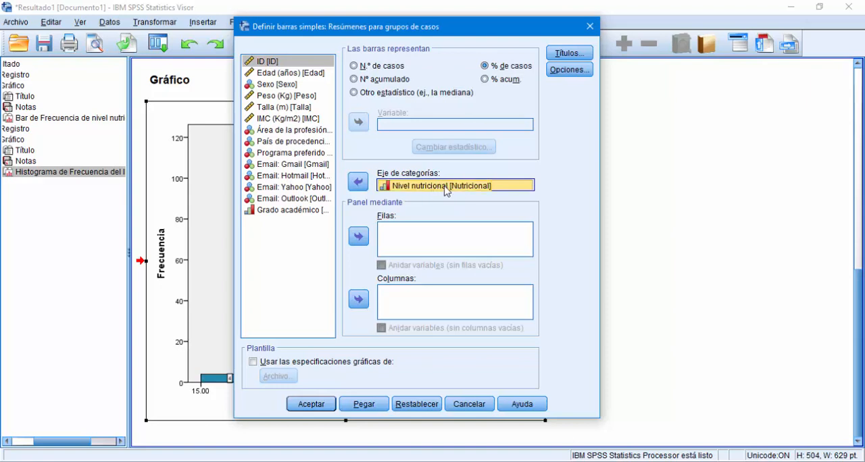
pyautogui.click(311, 404)
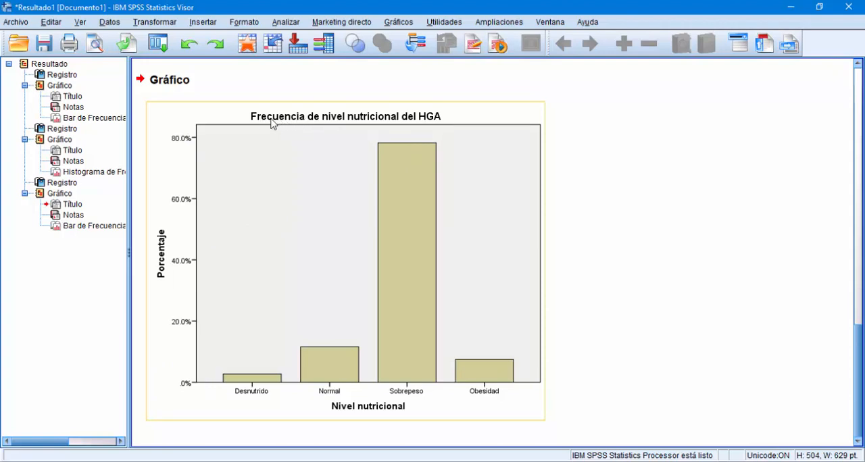
# Step: Open the new percentage bar chart for editing and change its title to "Porcentaje de nivel nutricional del HGA"
pyautogui.doubleClick(492, 194)
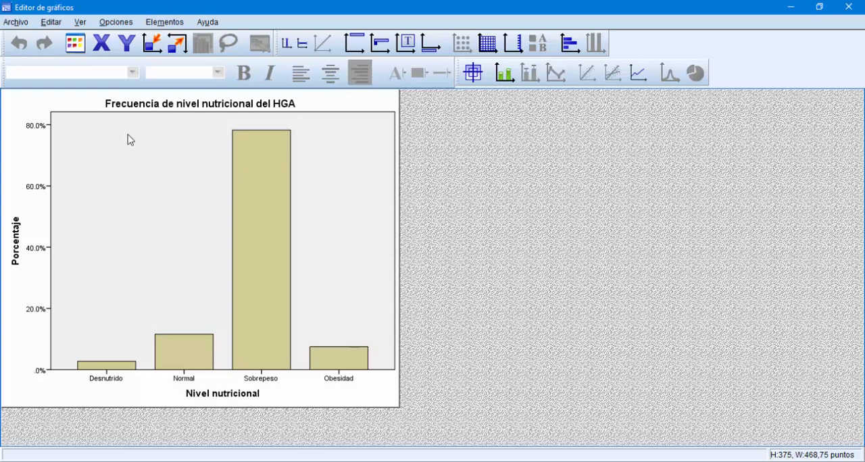
pyautogui.click(196, 104)
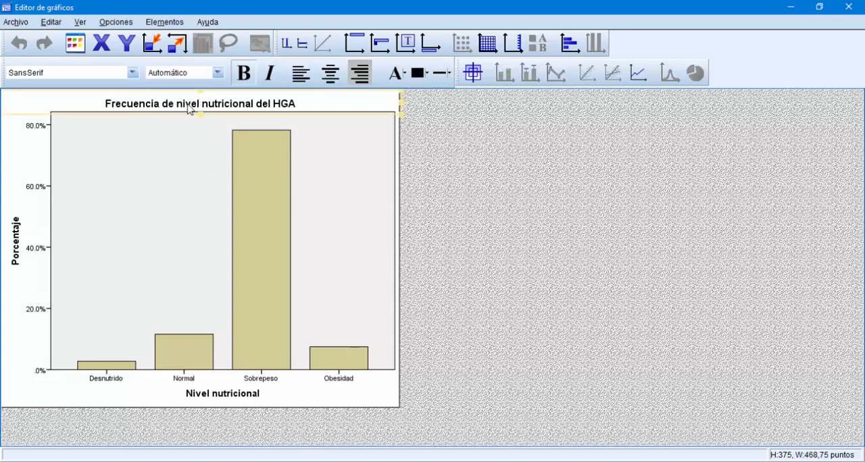
pyautogui.click(172, 105)
pyautogui.moveTo(162, 102); pyautogui.dragTo(103, 101)
pyautogui.write('Porcentaj')
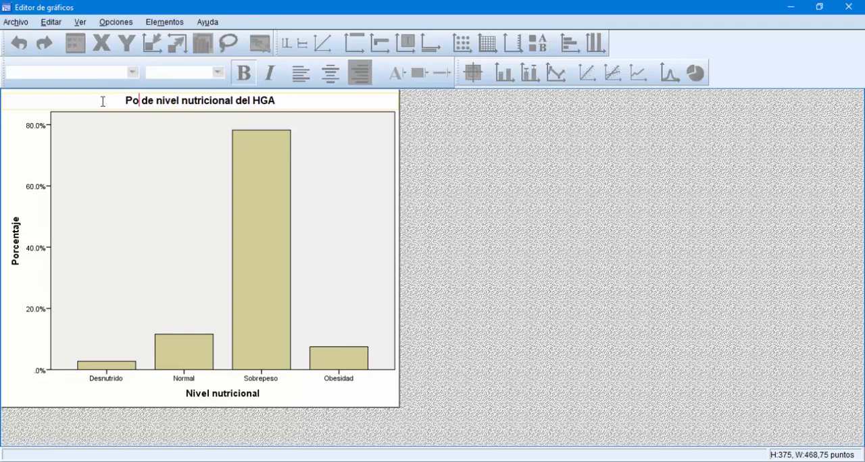
pyautogui.write('e')
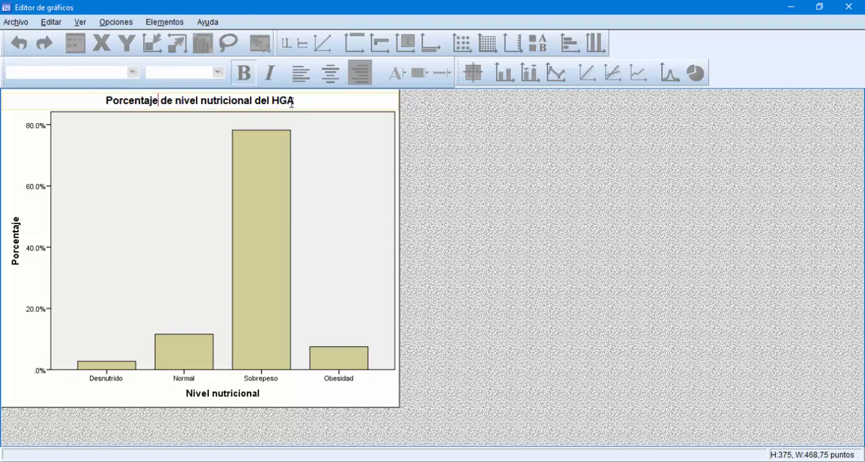
pyautogui.click(441, 147)
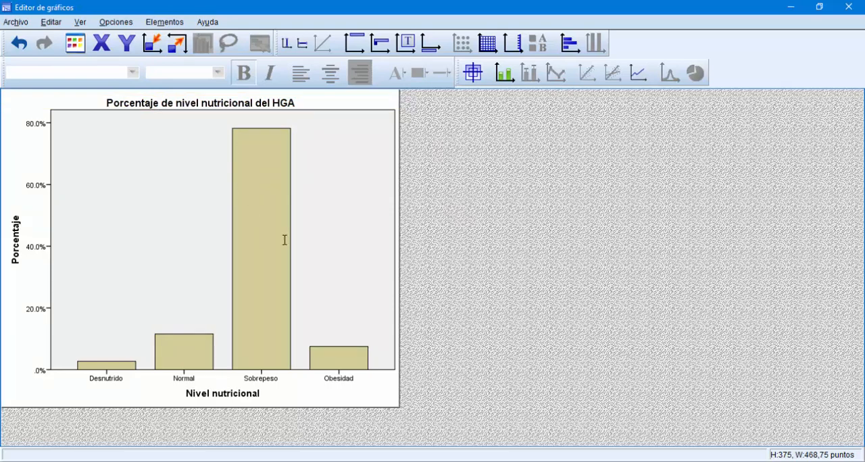
# Step: Show data labels with the percentages on all bars of the nutritional level chart
pyautogui.click(264, 151)
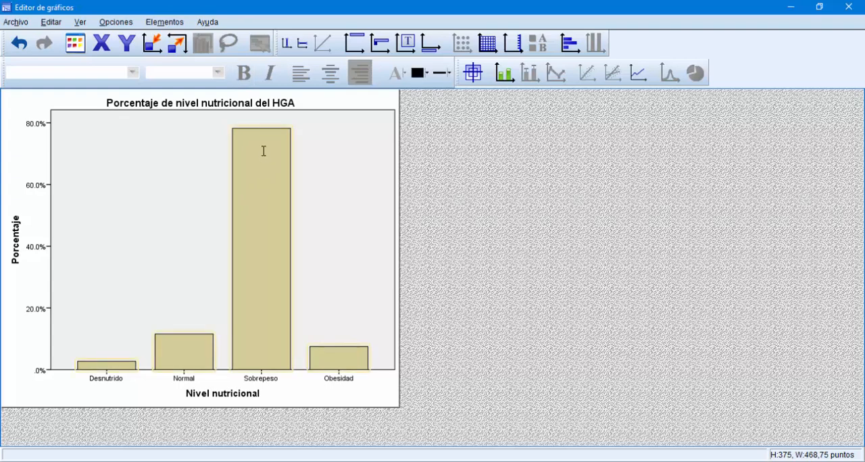
pyautogui.rightClick(251, 137)
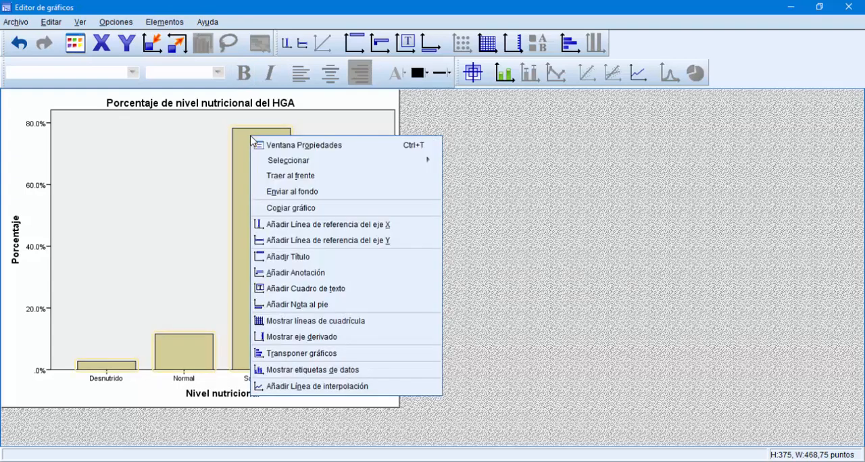
pyautogui.click(301, 370)
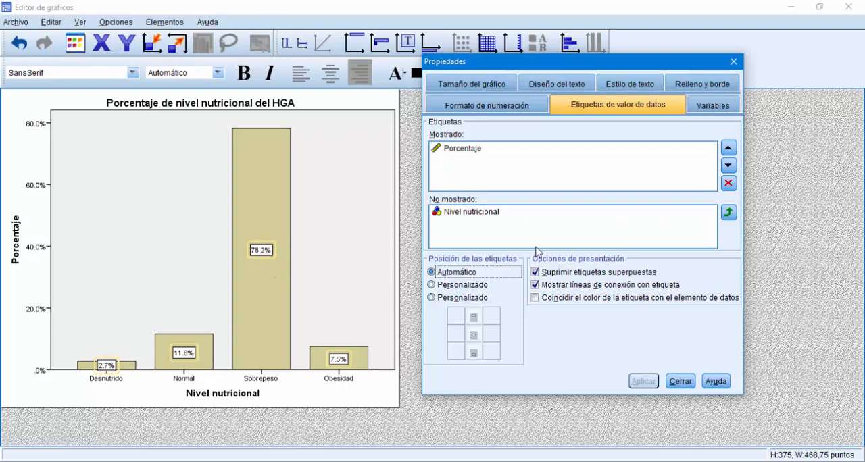
# Step: Fill all bars of the nutritional level percentage chart with blue (62, 88, 172)
pyautogui.click(682, 87)
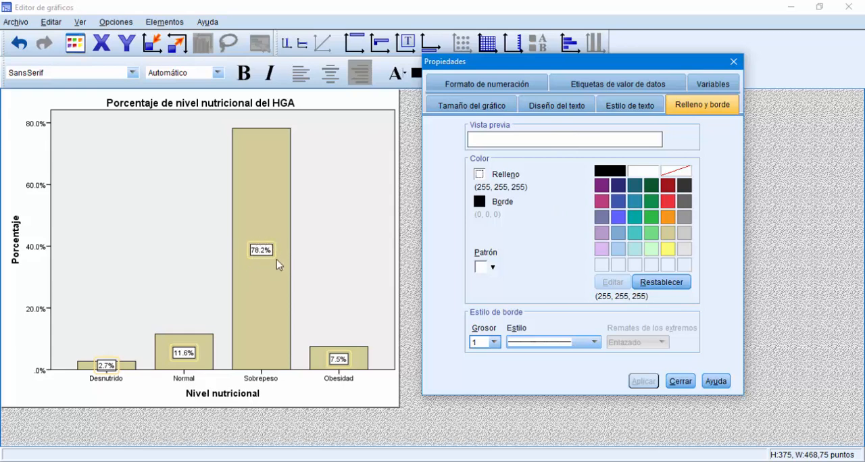
pyautogui.click(271, 179)
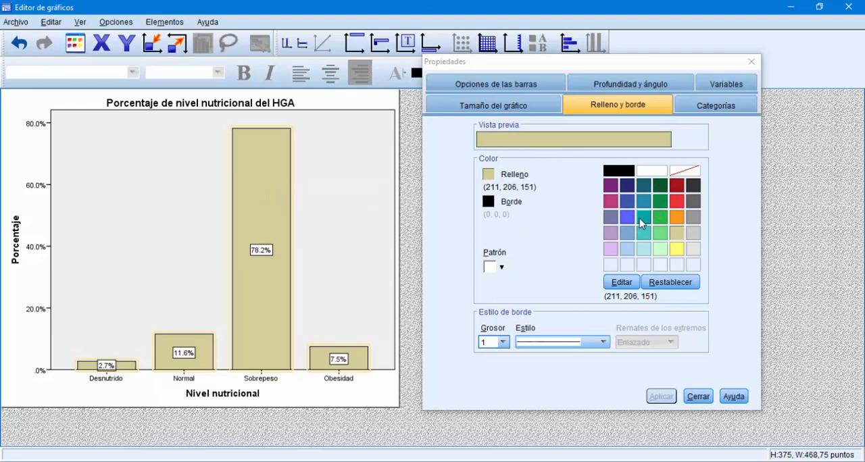
pyautogui.click(627, 200)
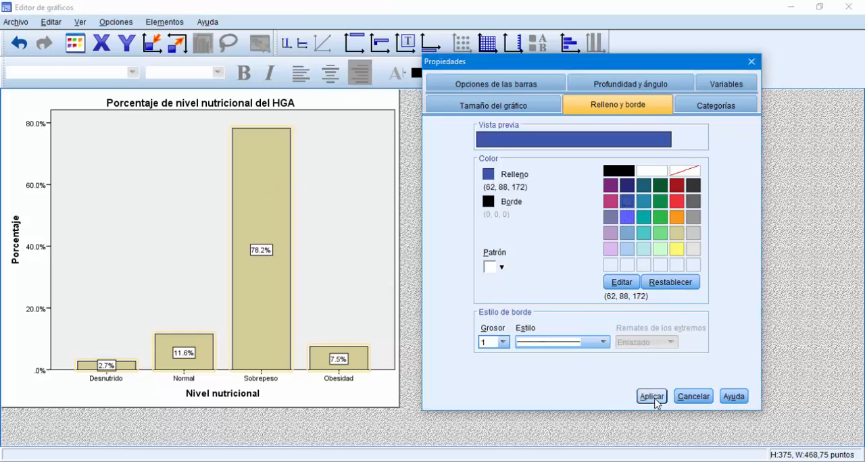
pyautogui.click(651, 397)
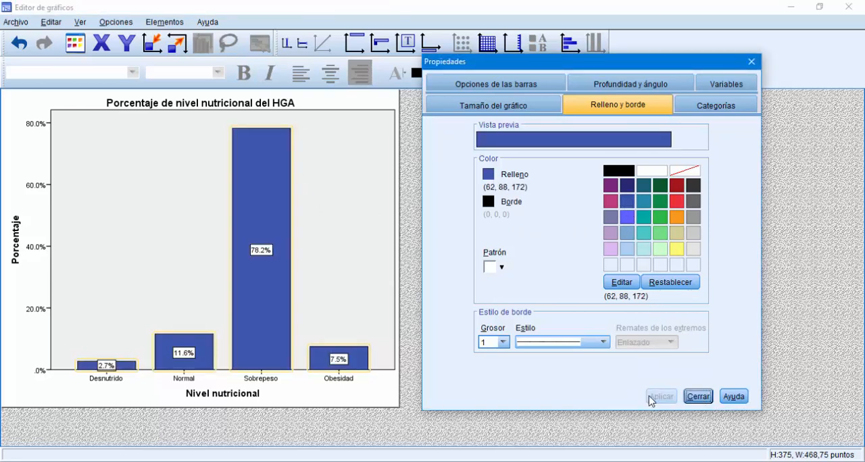
pyautogui.click(697, 397)
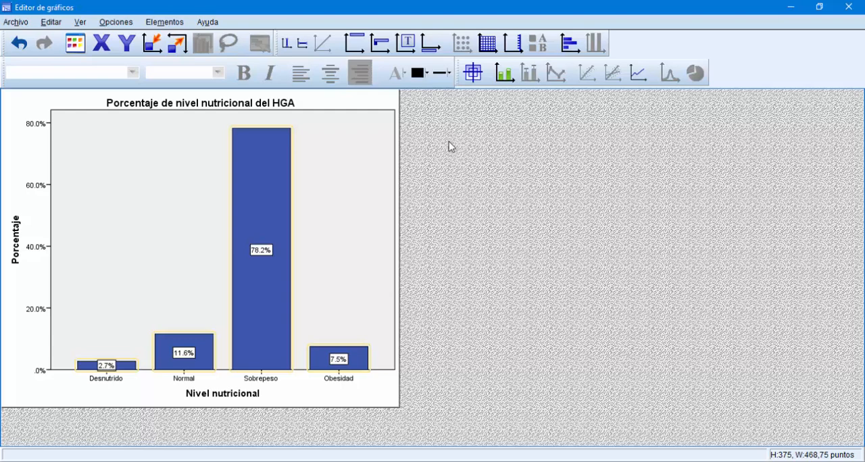
# Step: Add a footnote below the percentage bar chart reading "Fuente: SSA(2020)"
pyautogui.click(430, 45)
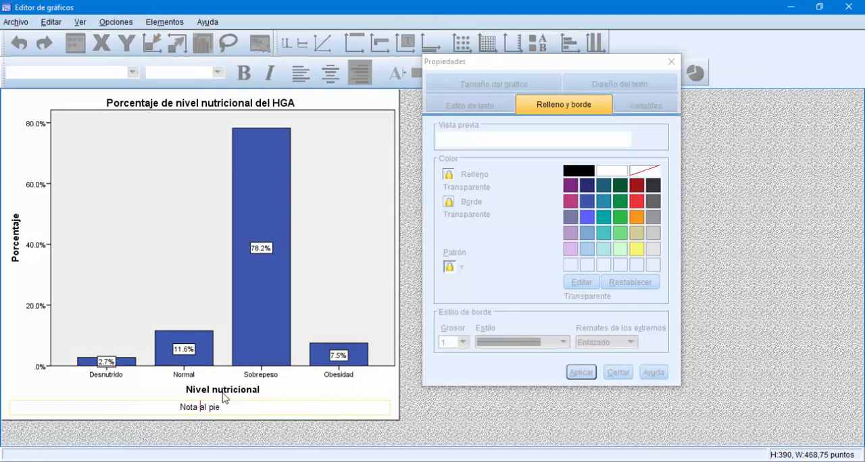
pyautogui.click(227, 409)
pyautogui.moveTo(227, 408); pyautogui.dragTo(181, 411)
pyautogui.press('BackSpace')
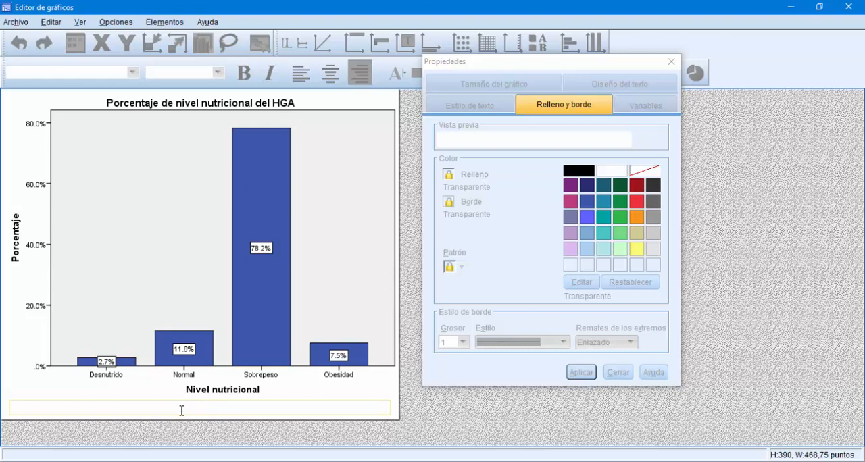
pyautogui.write('Fuente: SSA(2020)')
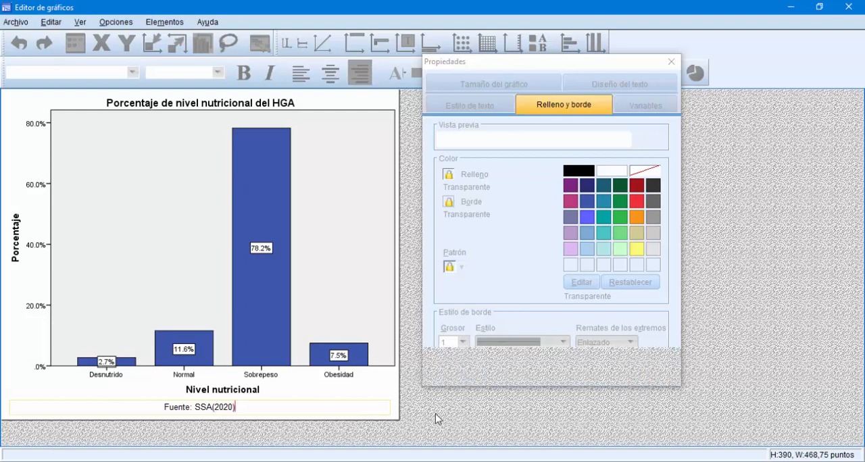
pyautogui.click(435, 419)
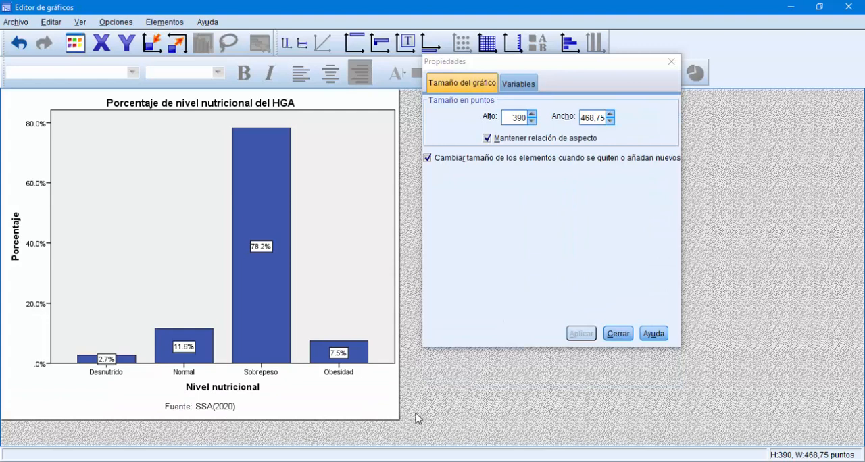
# Step: Align the source footnote of the percentage bar chart to the left
pyautogui.click(238, 412)
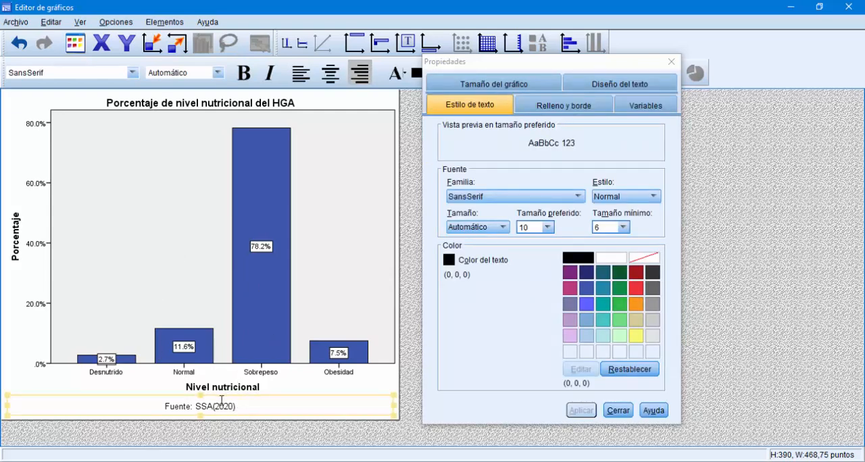
pyautogui.moveTo(514, 67); pyautogui.dragTo(602, 100)
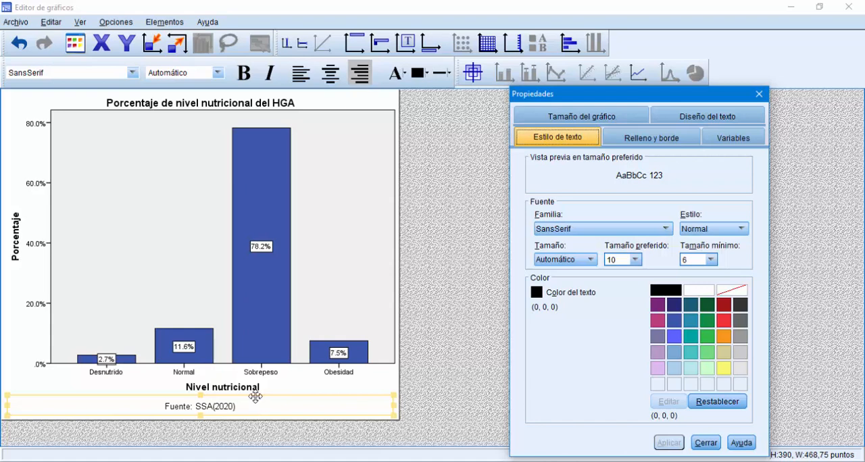
pyautogui.click(298, 79)
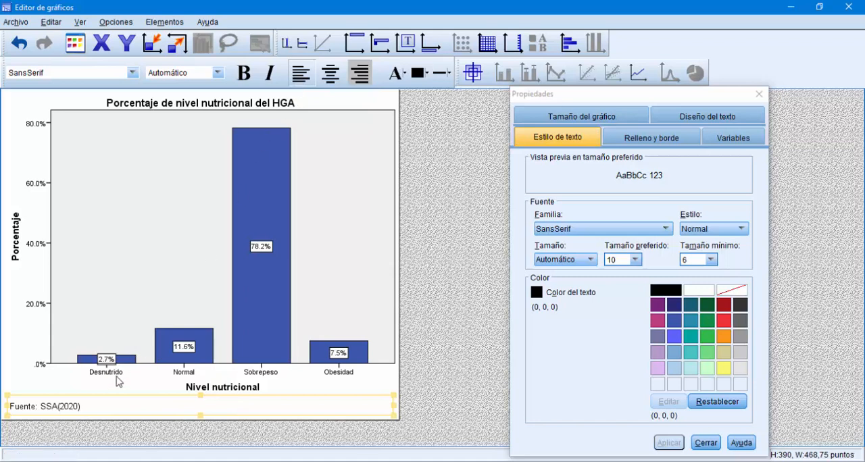
# Step: Correct the footnote text to "Fuente: SSA (2020)." and close the chart editor to return to the output
pyautogui.click(58, 407)
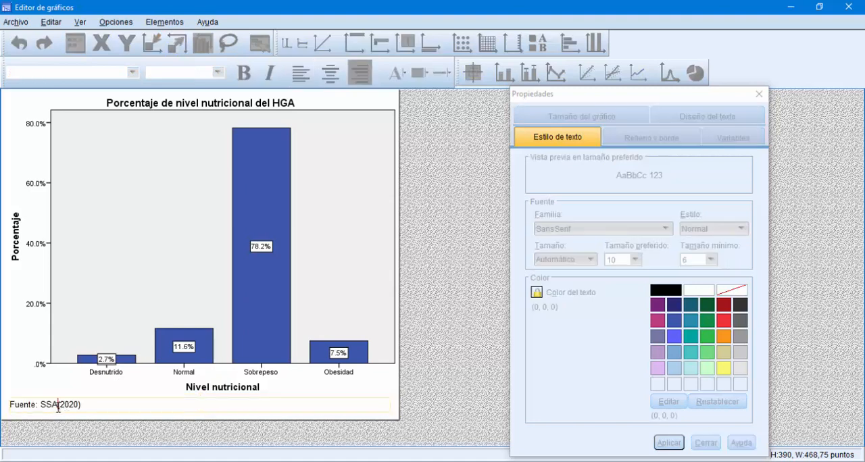
pyautogui.click(83, 405)
pyautogui.click(492, 162)
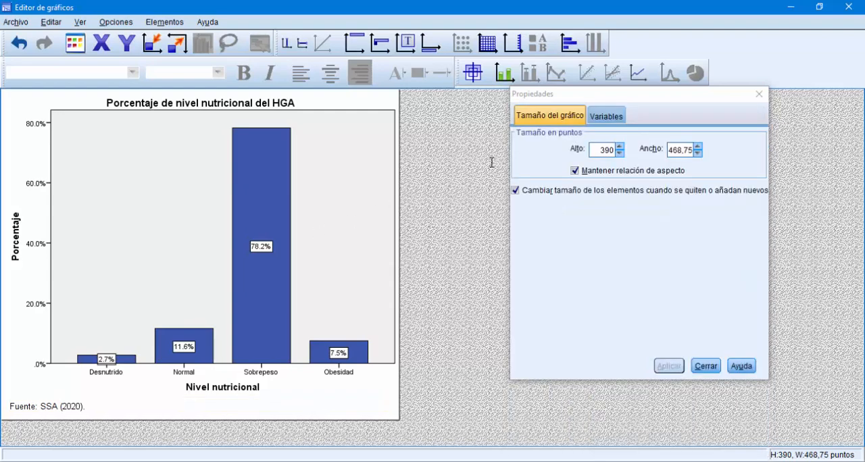
pyautogui.click(759, 94)
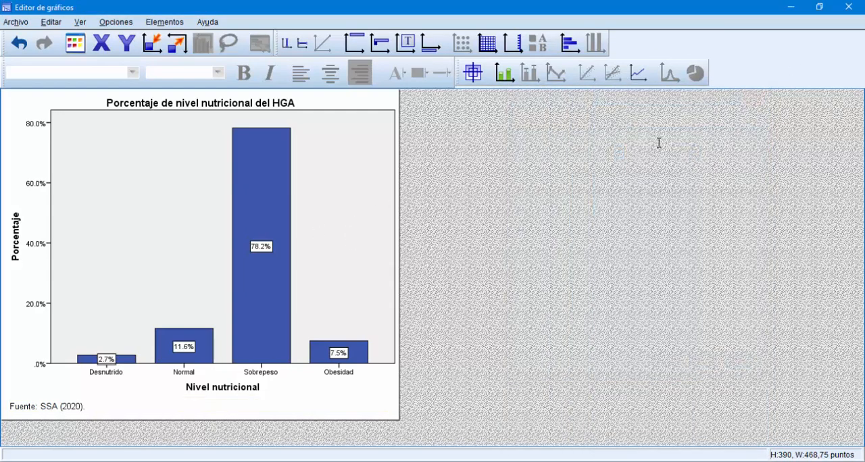
pyautogui.click(849, 8)
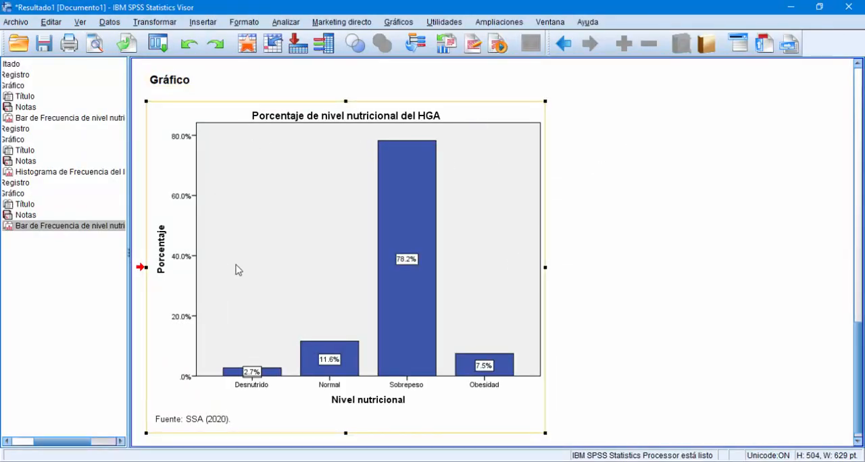
# Step: Set up a pie chart from summaries for groups of cases, with slices defined by Nivel nutricional and representing % de casos
pyautogui.doubleClick(518, 287)
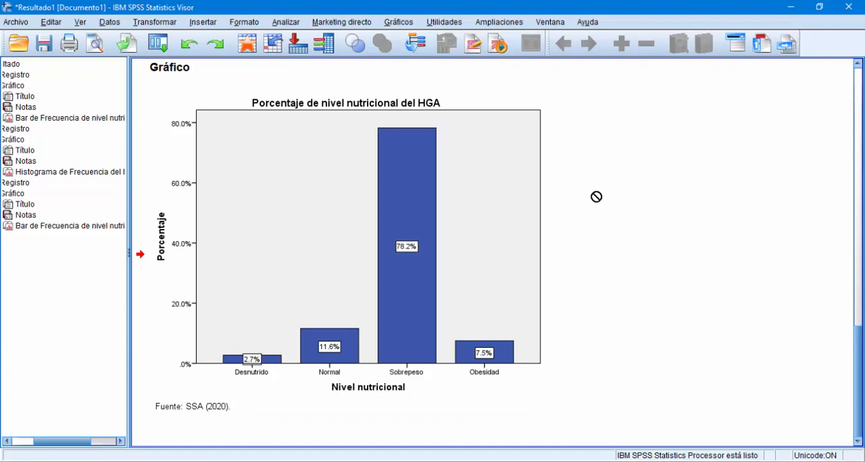
pyautogui.click(399, 22)
pyautogui.moveTo(434, 119)
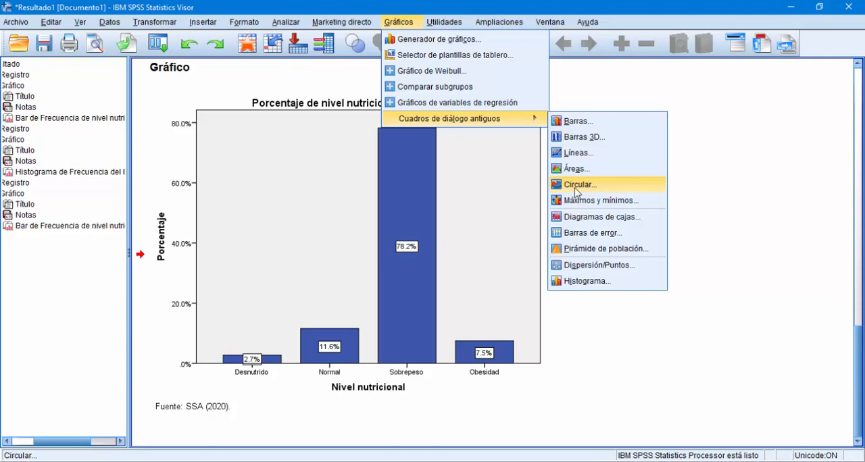
pyautogui.click(600, 192)
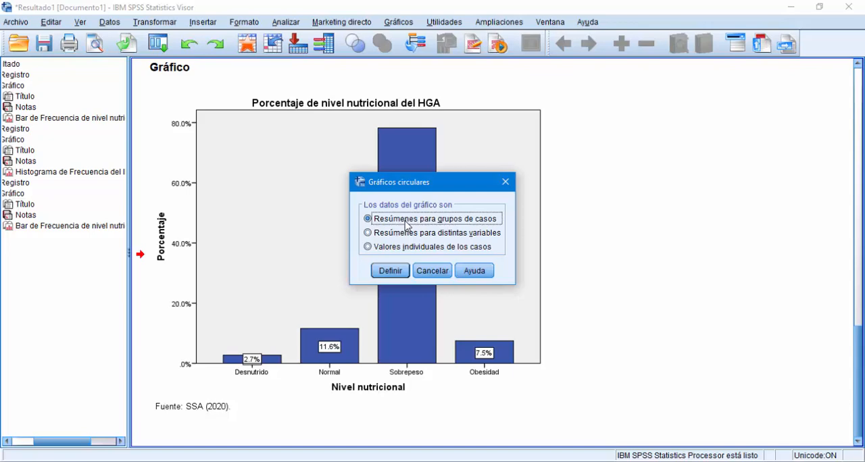
pyautogui.click(391, 271)
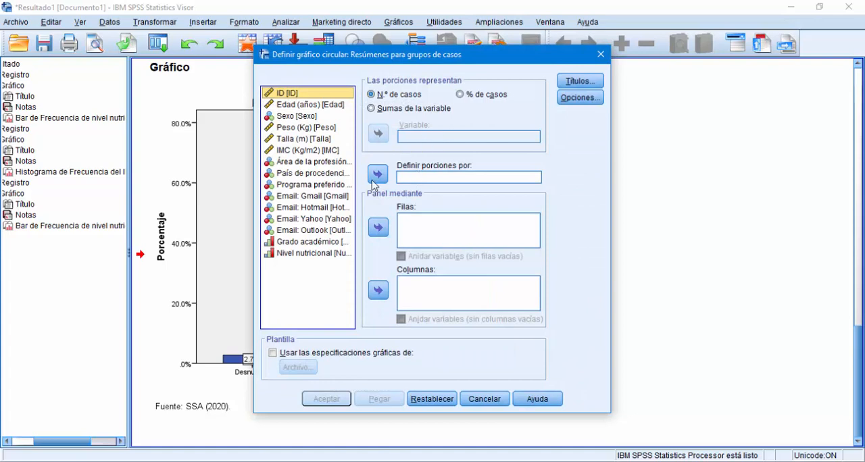
pyautogui.click(314, 254)
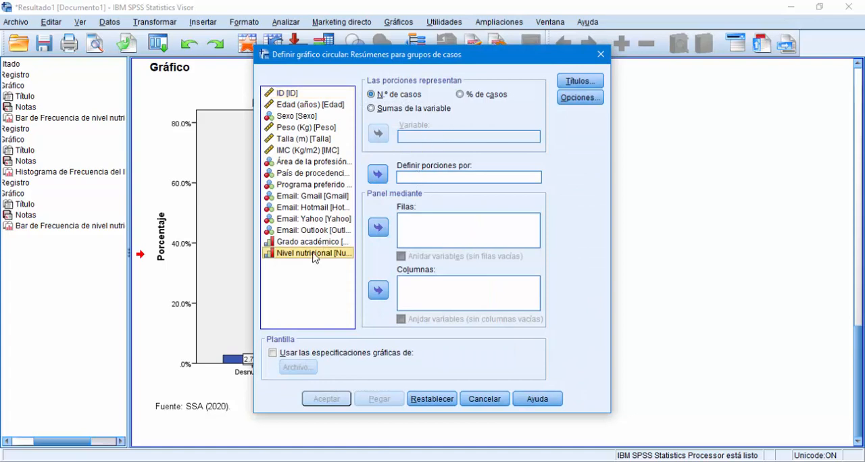
pyautogui.click(378, 175)
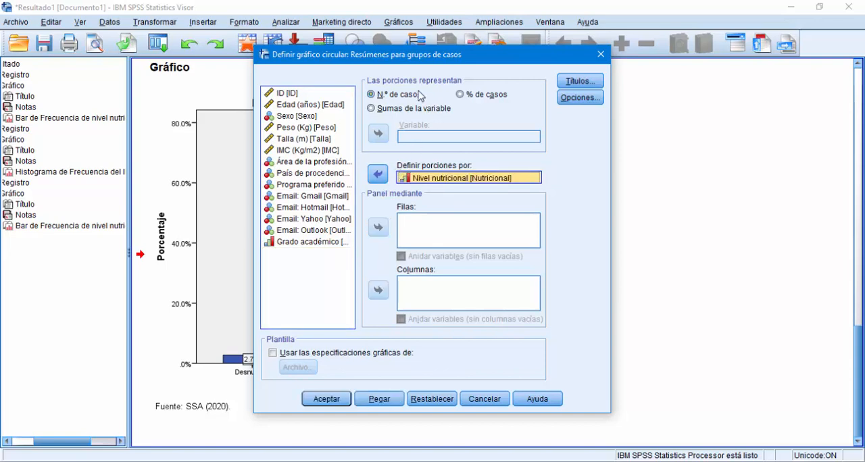
pyautogui.click(460, 94)
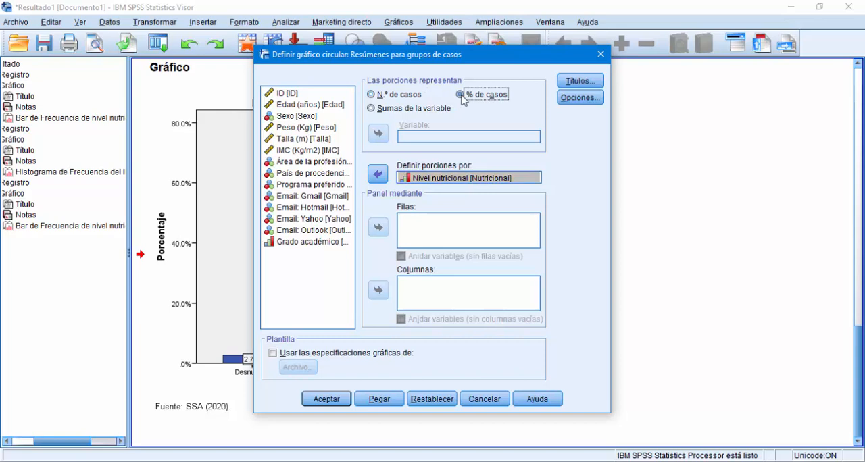
# Step: Enter "Porporción por nivel de nutrición del HGA" as the first title line of the pie chart
pyautogui.click(569, 87)
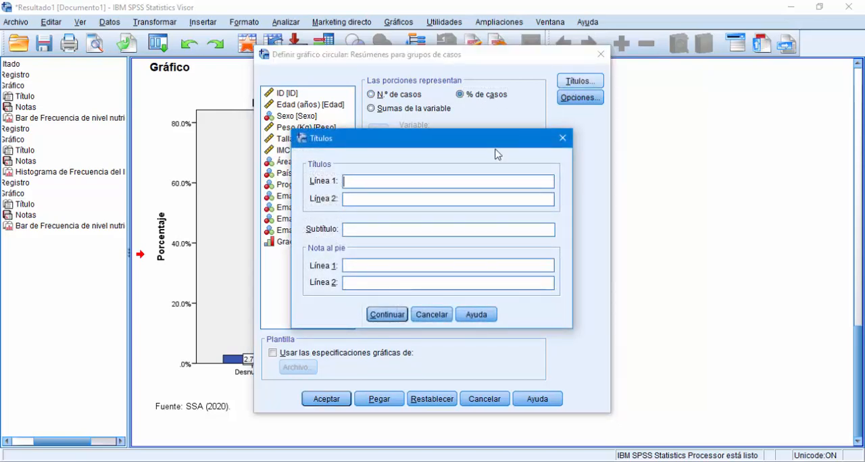
pyautogui.write('Porporción de nivel d')
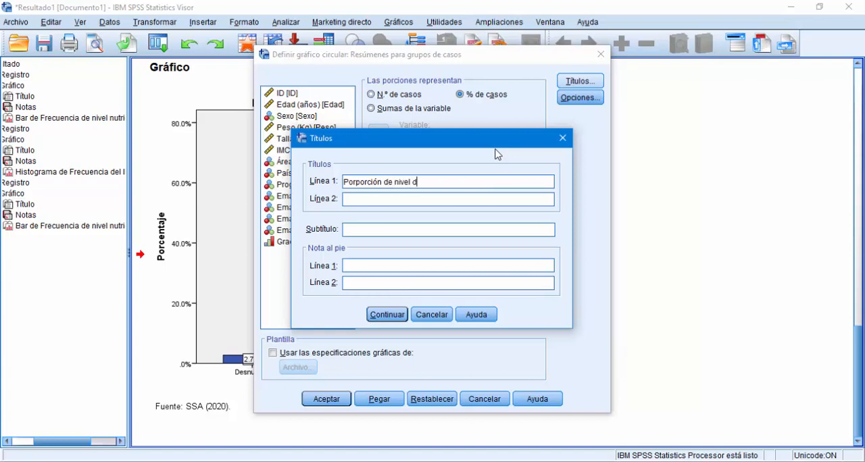
pyautogui.write('e nutrición')
pyautogui.doubleClick(392, 181)
pyautogui.write('por')
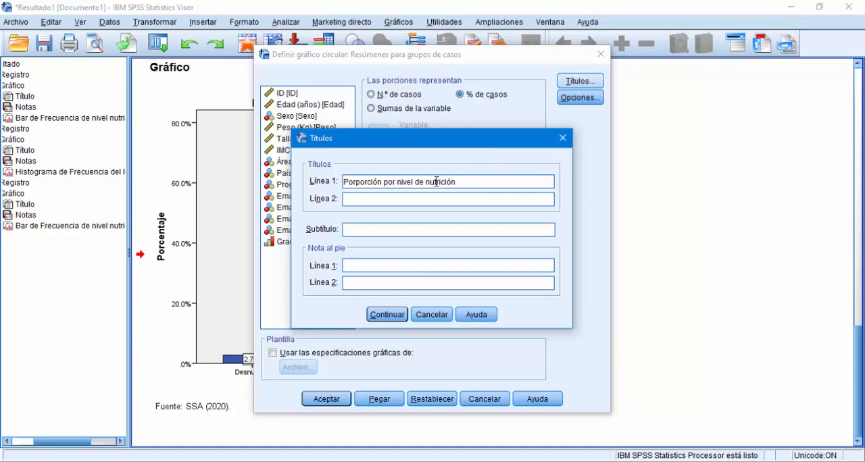
pyautogui.click(457, 182)
pyautogui.write('del HGA')
# Step: Enter "Fuente: SSA (2020)." as the first footnote line and generate the pie chart
pyautogui.click(390, 270)
pyautogui.write('Fuente: INEGI')
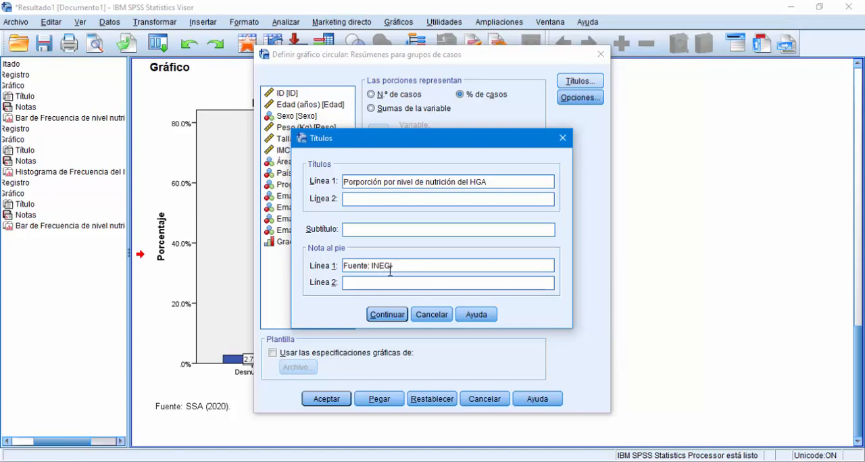
pyautogui.write(':')
pyautogui.press('BackSpace')
pyautogui.press('BackSpace')
pyautogui.press('BackSpace')
pyautogui.write('SSA (2020).')
pyautogui.click(395, 314)
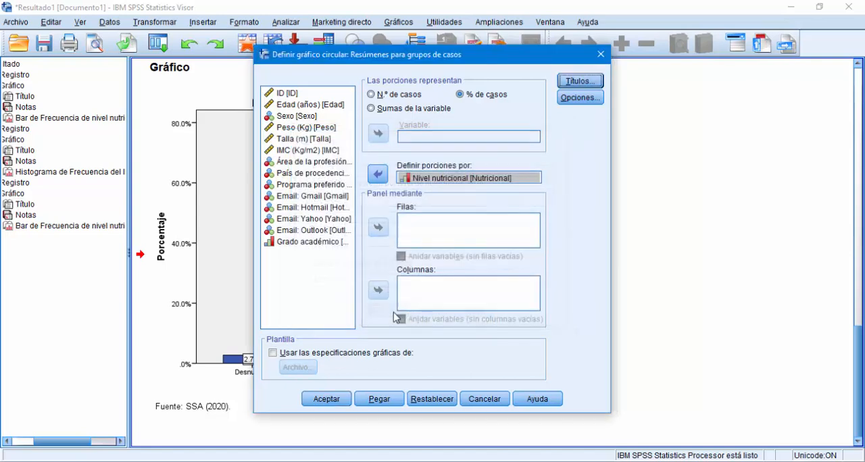
pyautogui.click(328, 399)
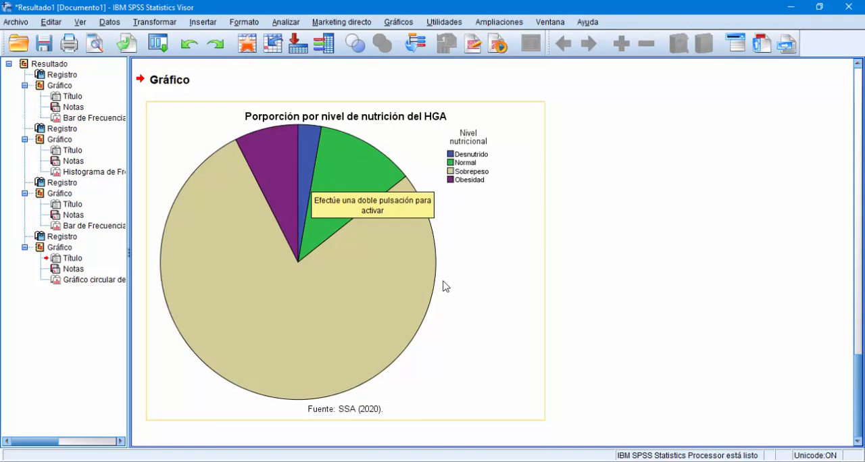
# Step: Open the pie chart for editing and show percentage data labels on its slices
pyautogui.doubleClick(464, 273)
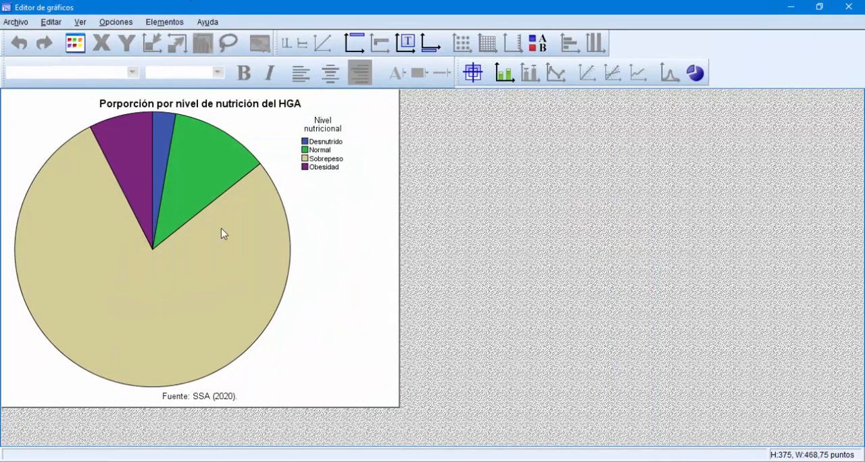
pyautogui.rightClick(223, 233)
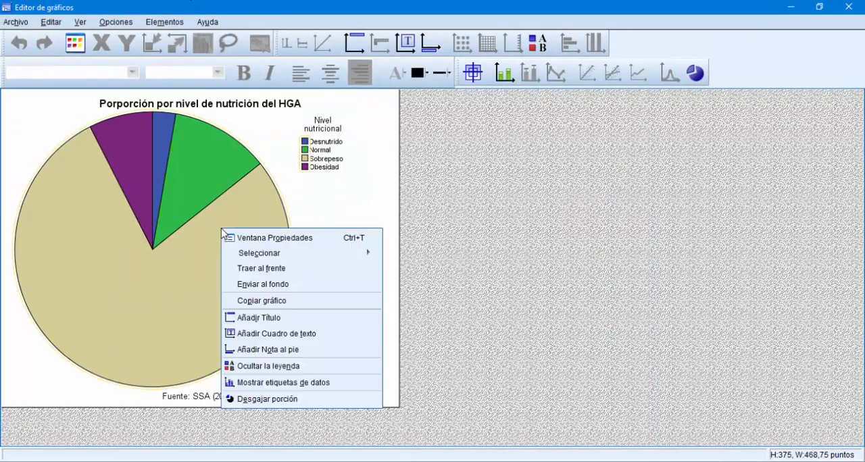
pyautogui.click(264, 385)
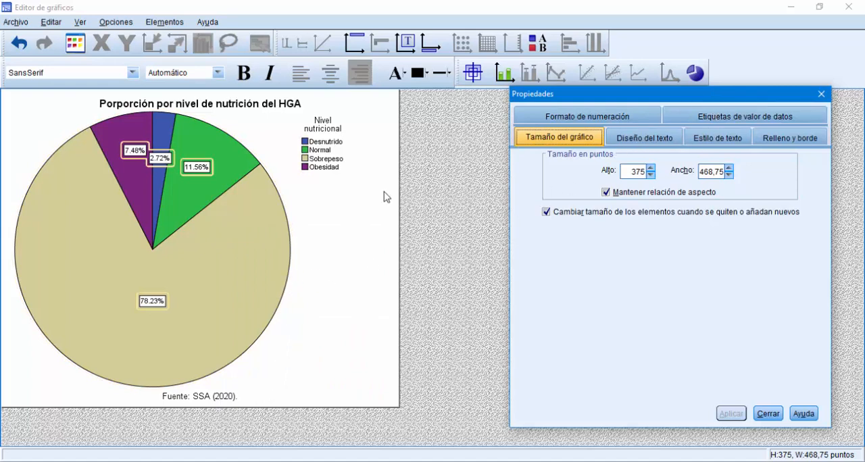
pyautogui.click(247, 244)
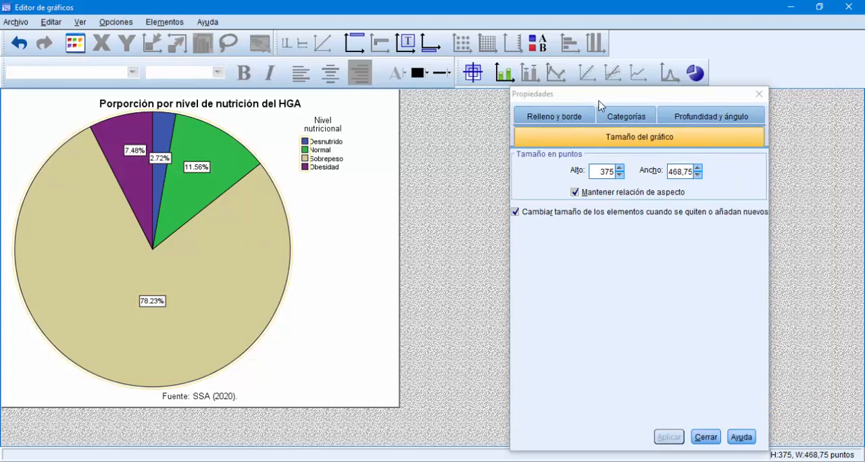
# Step: Inspect the fill and border properties of the Normal, Desnutrido and Obesidad pie slices and close the chart editor
pyautogui.moveTo(597, 98); pyautogui.dragTo(524, 95)
pyautogui.click(487, 120)
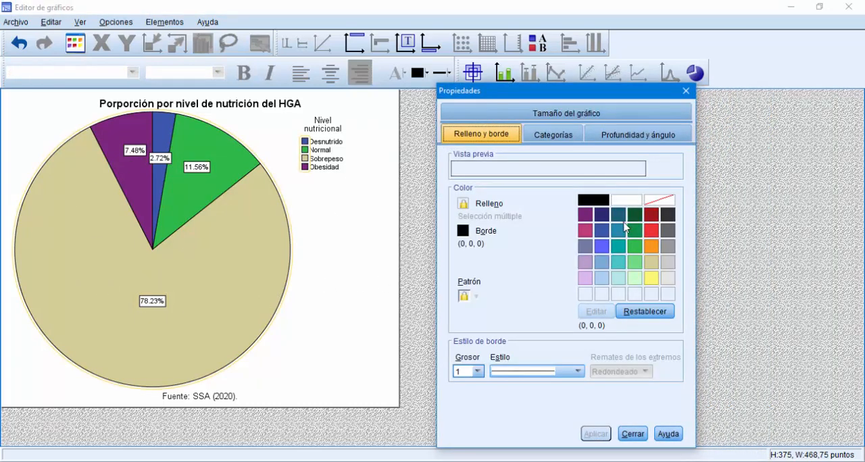
pyautogui.click(242, 164)
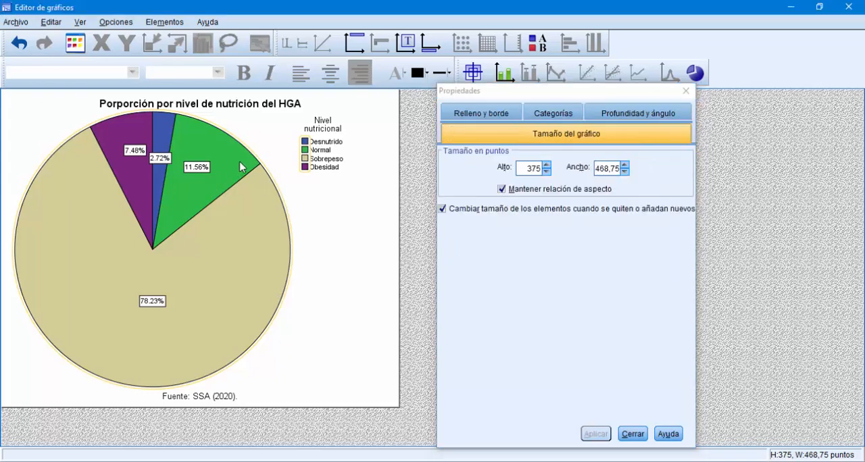
pyautogui.click(454, 120)
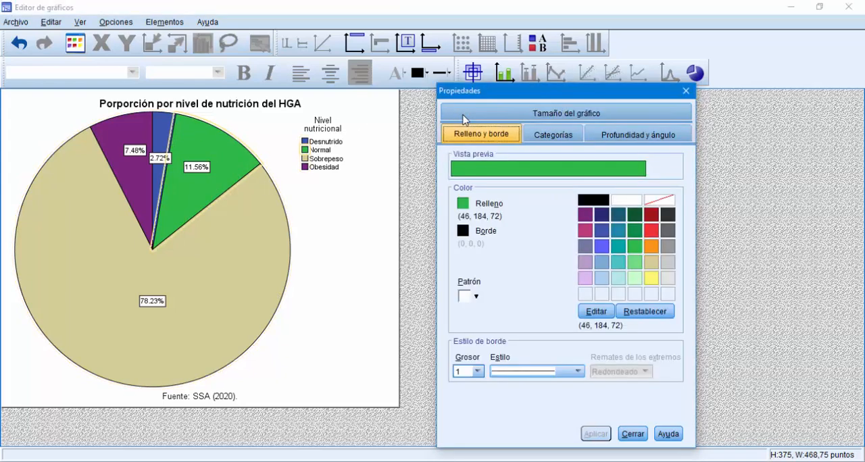
pyautogui.click(155, 128)
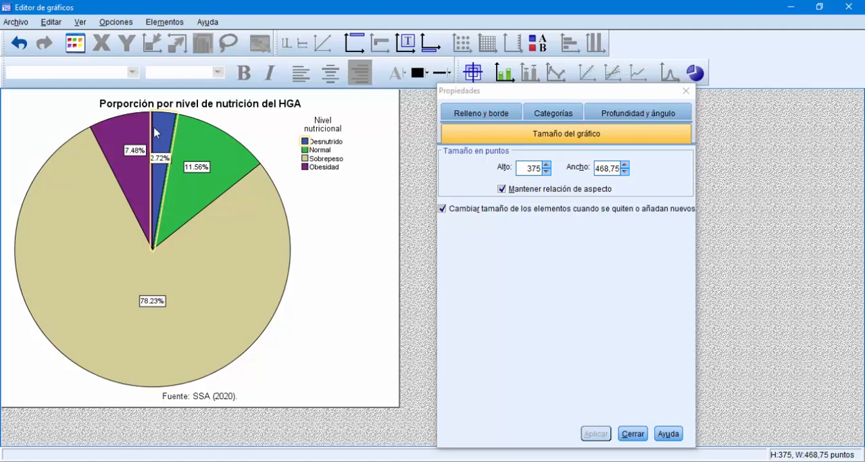
pyautogui.click(128, 133)
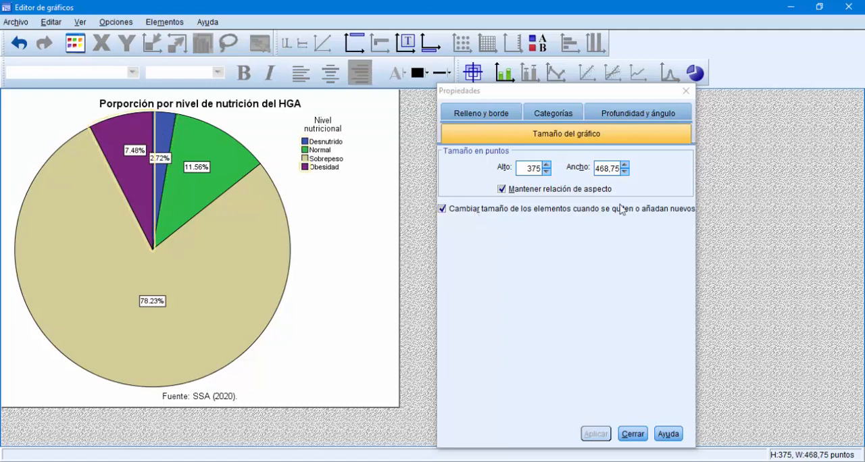
pyautogui.click(686, 91)
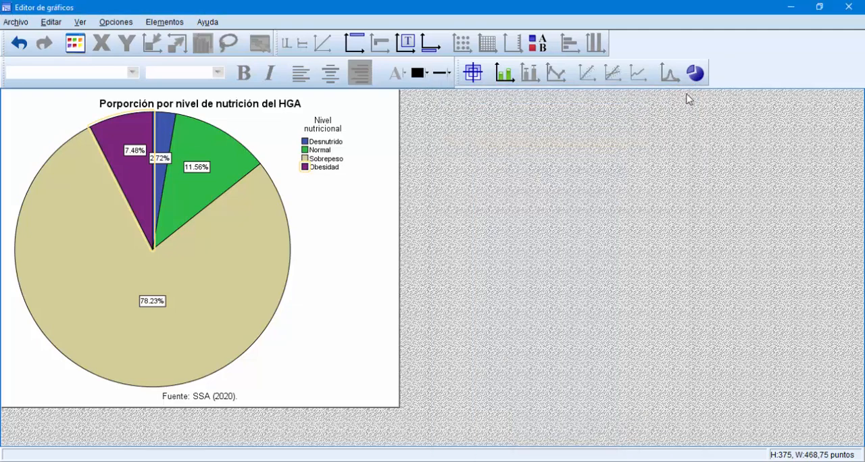
pyautogui.click(847, 8)
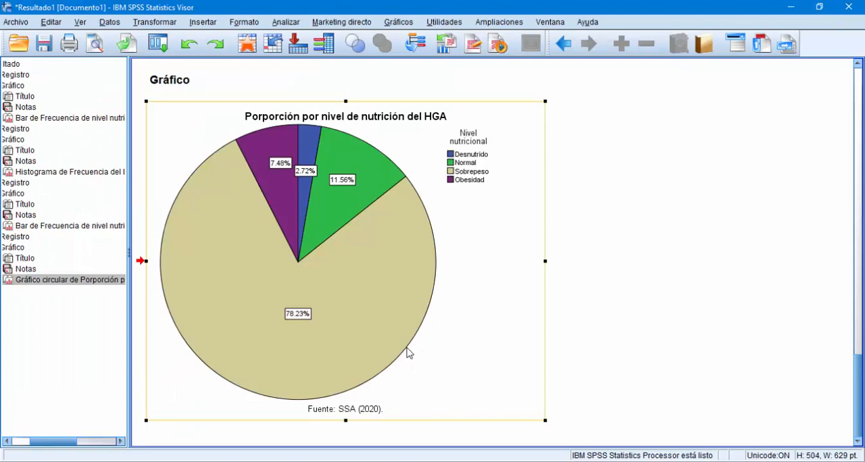
# Step: Review the pie chart, the percentage bar chart and the IMC histogram in the output document
pyautogui.moveTo(546, 340); pyautogui.dragTo(619, 330)
pyautogui.scroll(10, 531, 298)
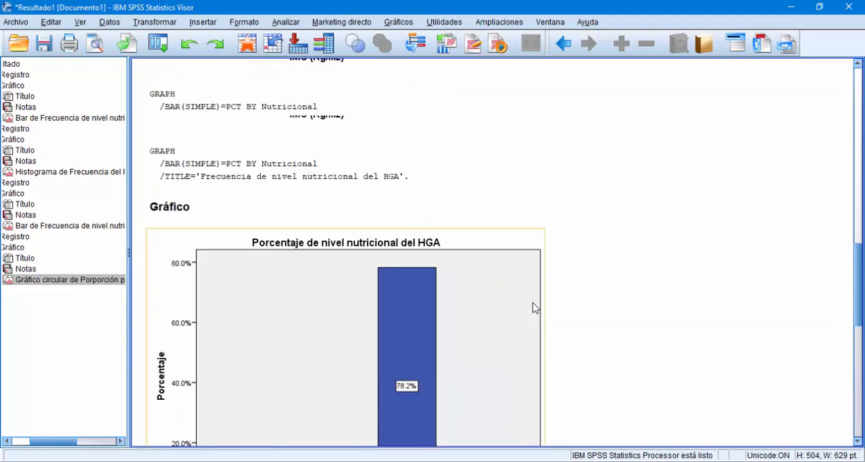
pyautogui.scroll(10, 532, 309)
pyautogui.scroll(-5, 533, 308)
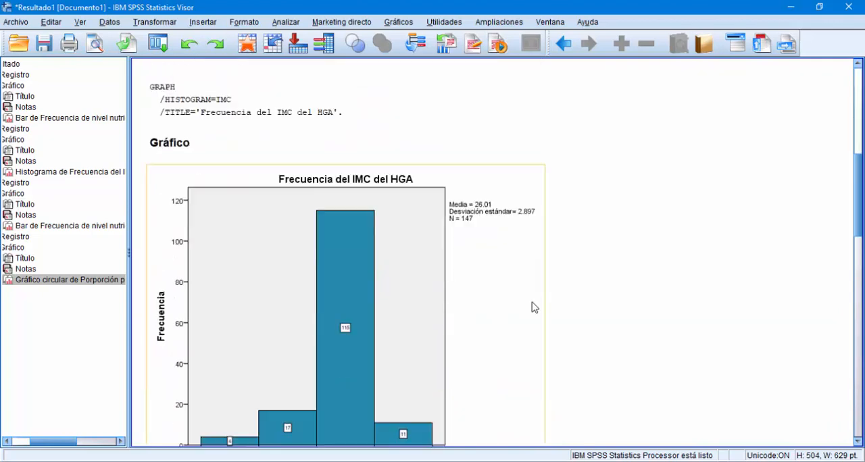
pyautogui.scroll(-10, 534, 308)
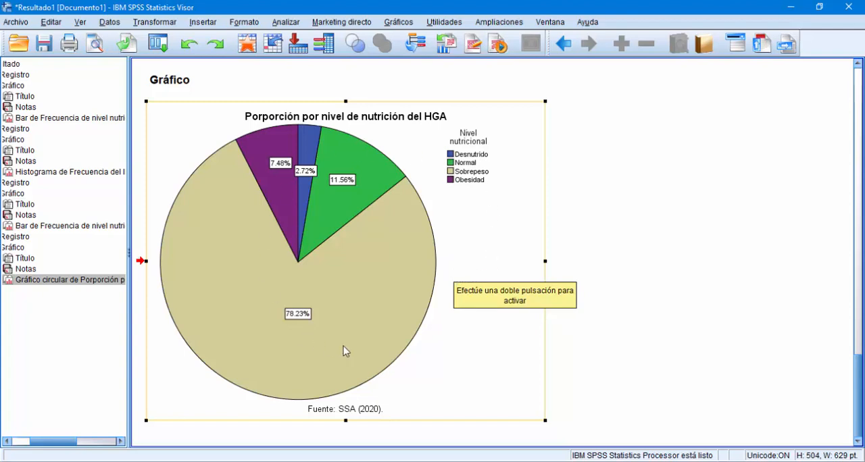
pyautogui.scroll(3, 534, 301)
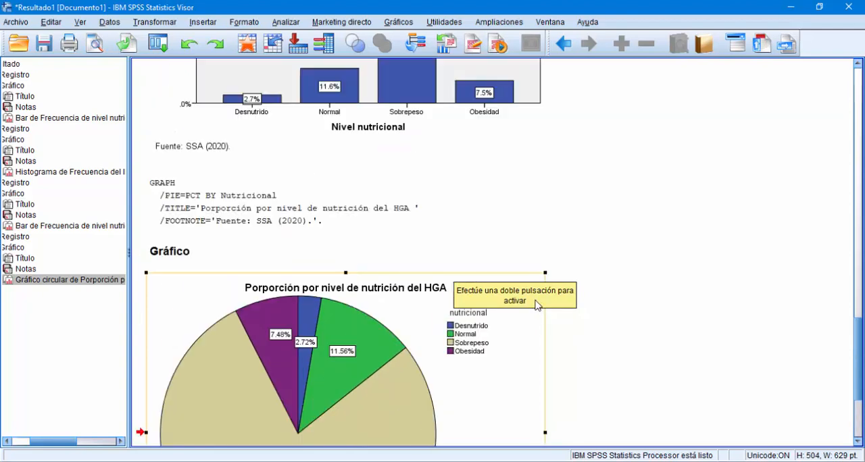
pyautogui.scroll(5, 534, 314)
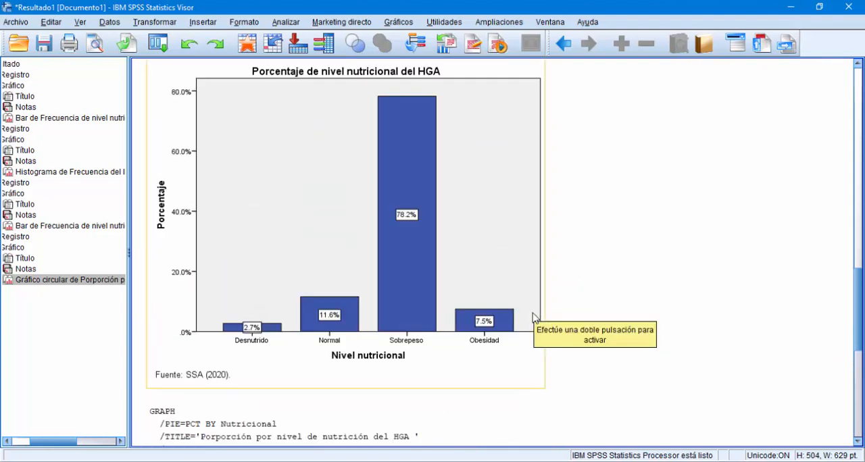
pyautogui.scroll(-8, 534, 316)
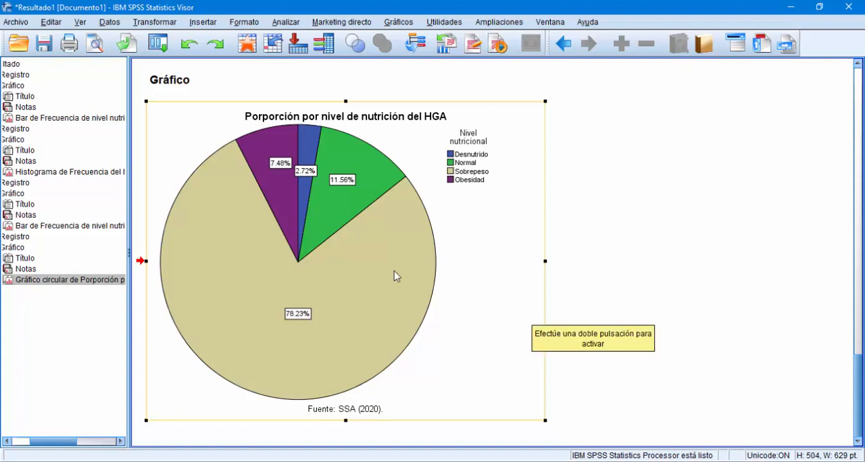
# Step: Run a Frecuencias analysis for Nivel nutricional with frequency tables shown
pyautogui.click(285, 24)
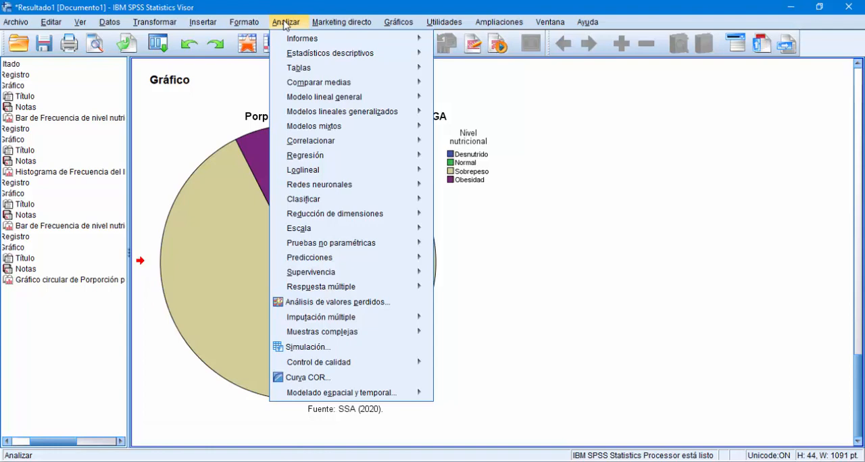
pyautogui.moveTo(304, 56)
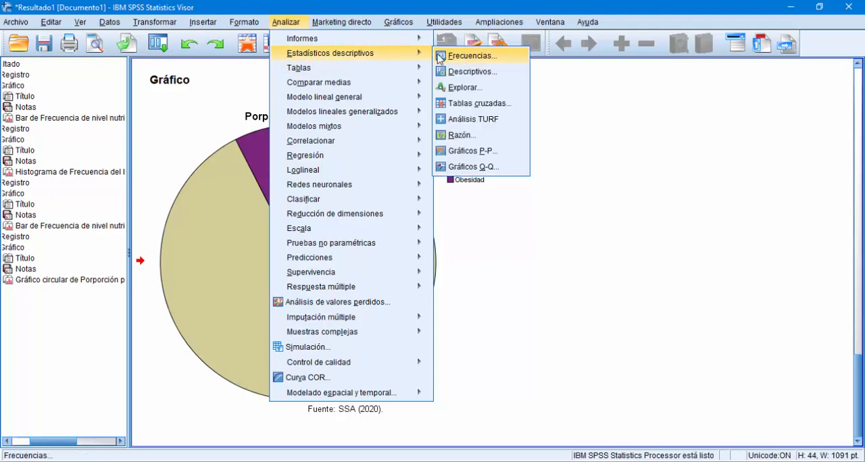
pyautogui.click(466, 61)
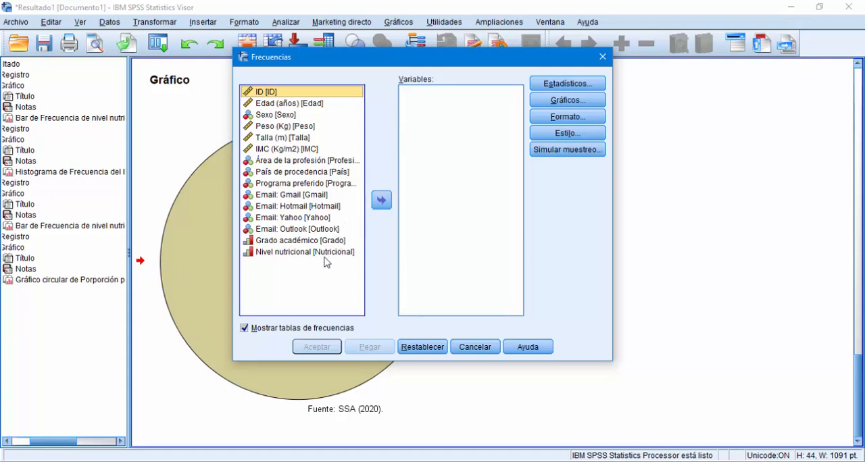
pyautogui.click(298, 258)
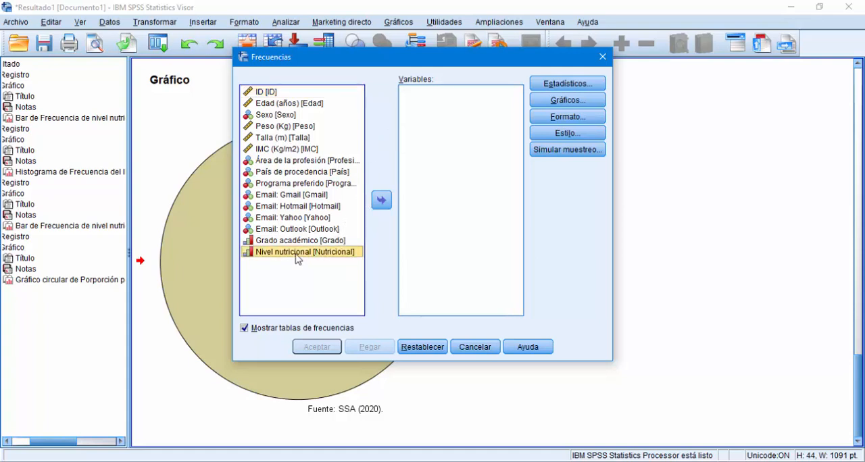
pyautogui.click(384, 201)
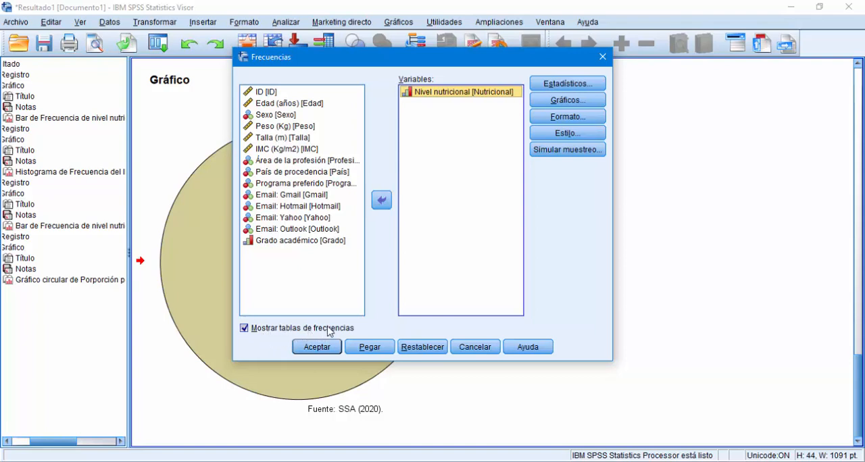
pyautogui.click(325, 348)
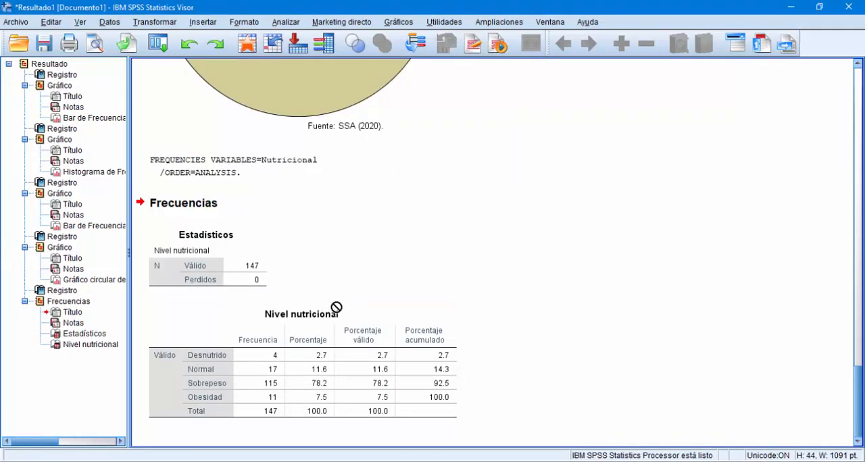
# Step: Compare the Porcentaje column of the Nivel nutricional frequency table with the labels on the percentage bar chart and pie chart
pyautogui.click(323, 361)
pyautogui.scroll(1, 325, 386)
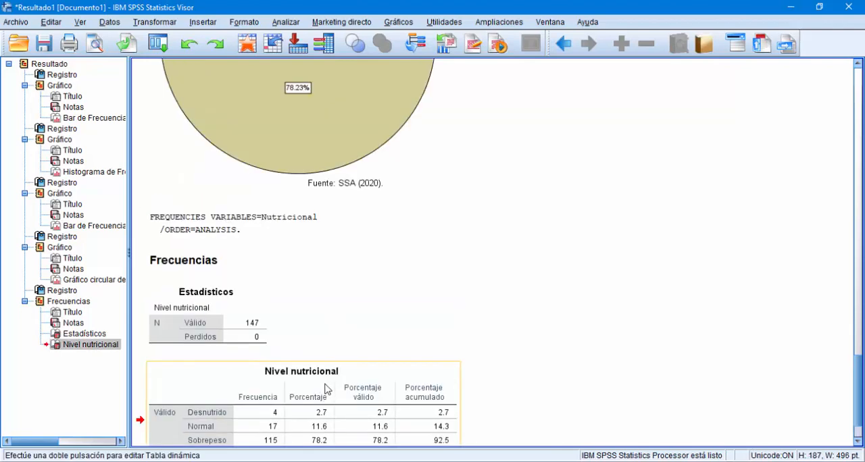
pyautogui.scroll(4, 326, 389)
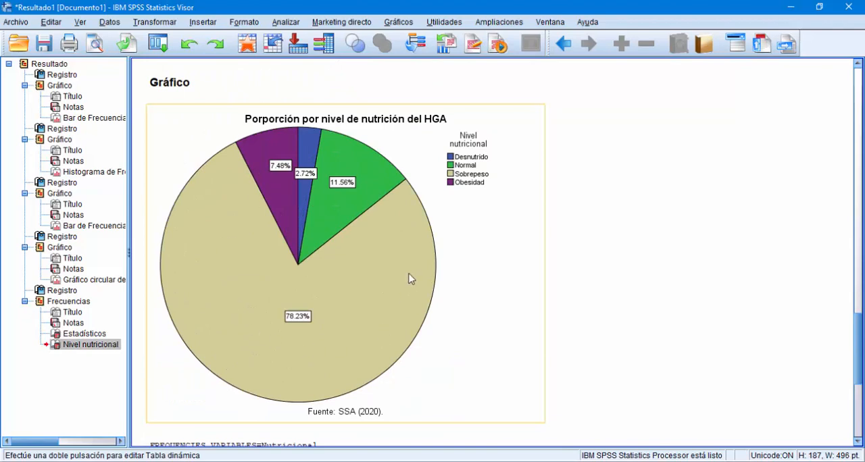
pyautogui.scroll(8, 297, 284)
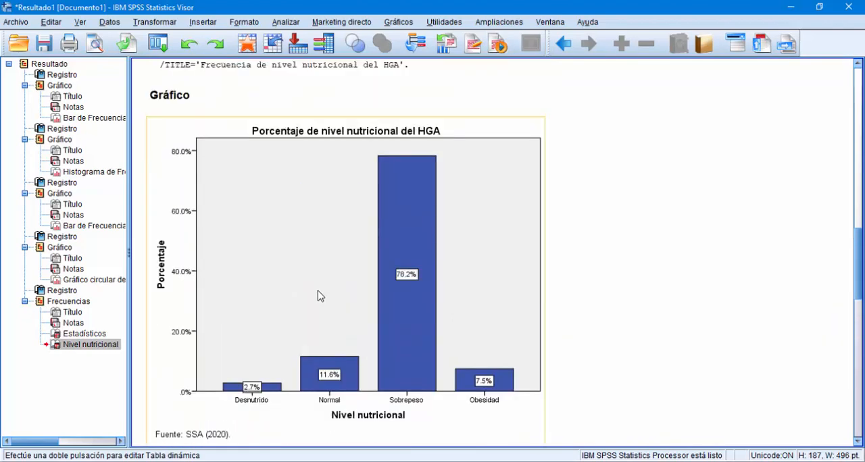
pyautogui.scroll(-6, 343, 297)
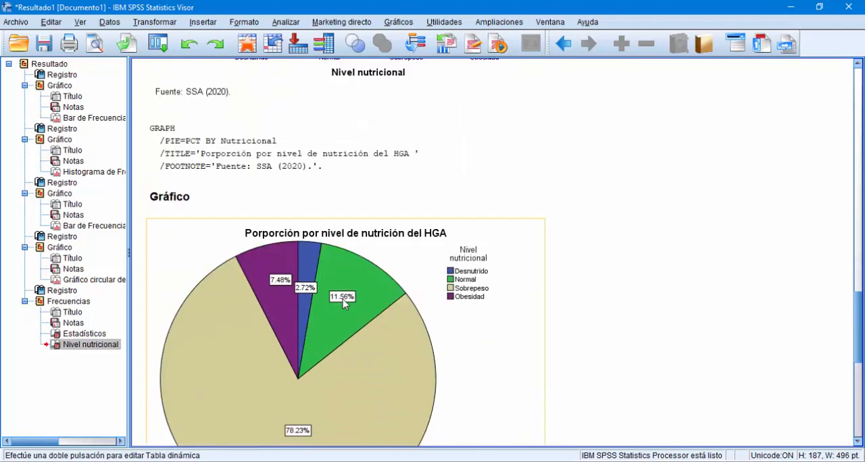
pyautogui.scroll(-6, 344, 303)
pyautogui.scroll(3, 352, 365)
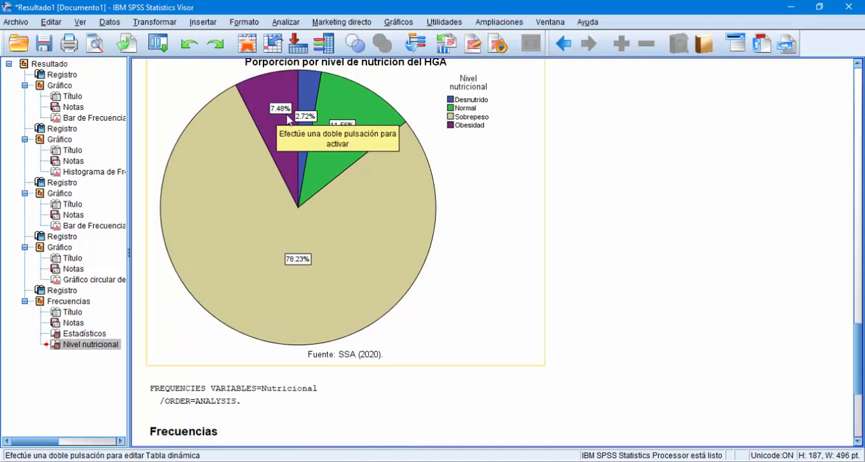
pyautogui.scroll(-4, 341, 209)
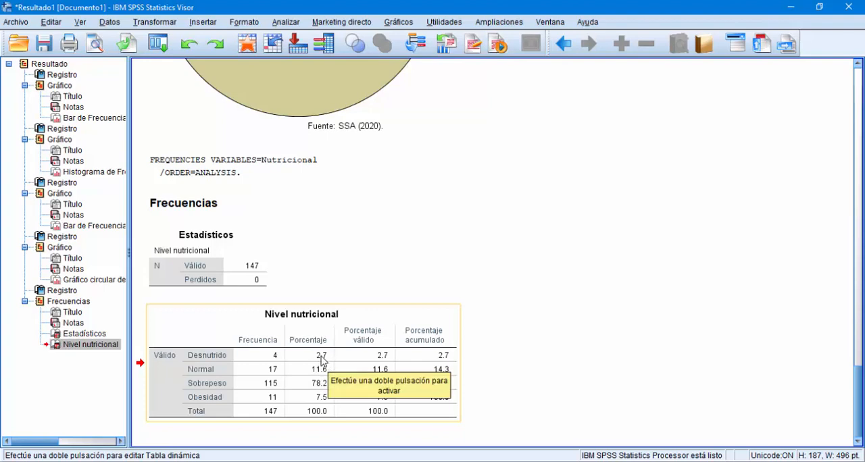
# Step: Examine the full-precision Porcentaje value of Desnutrido in the frequency table, compare it with the pie chart label, and leave table editing
pyautogui.click(322, 361)
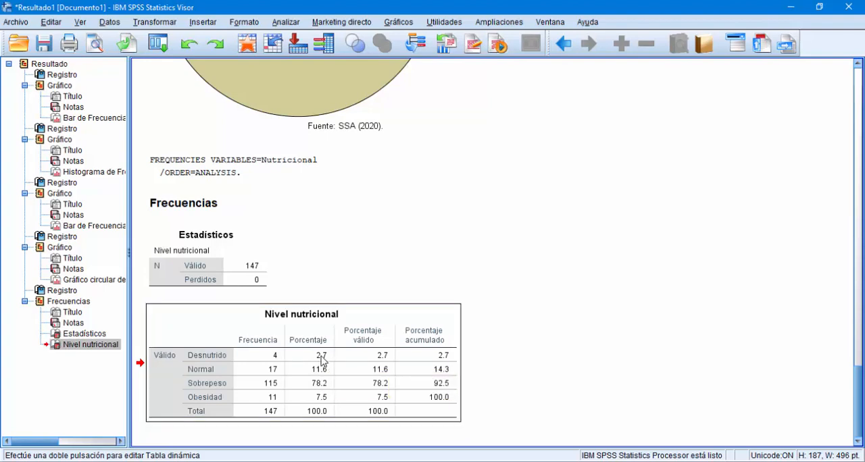
pyautogui.doubleClick(323, 360)
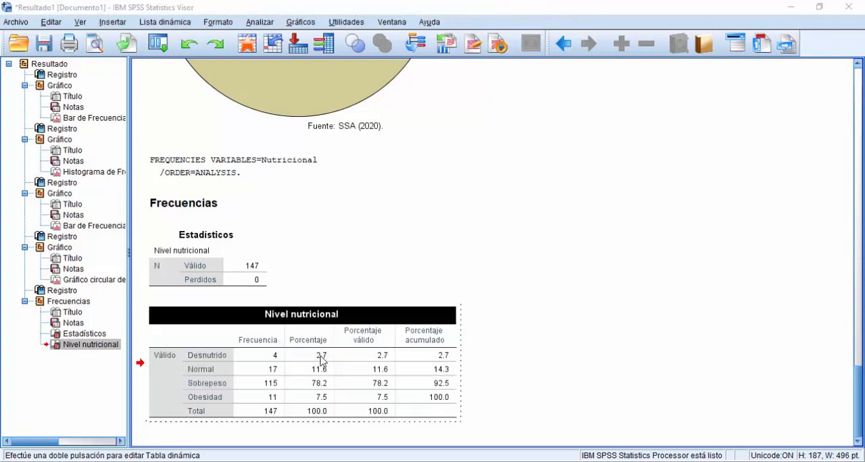
pyautogui.doubleClick(323, 358)
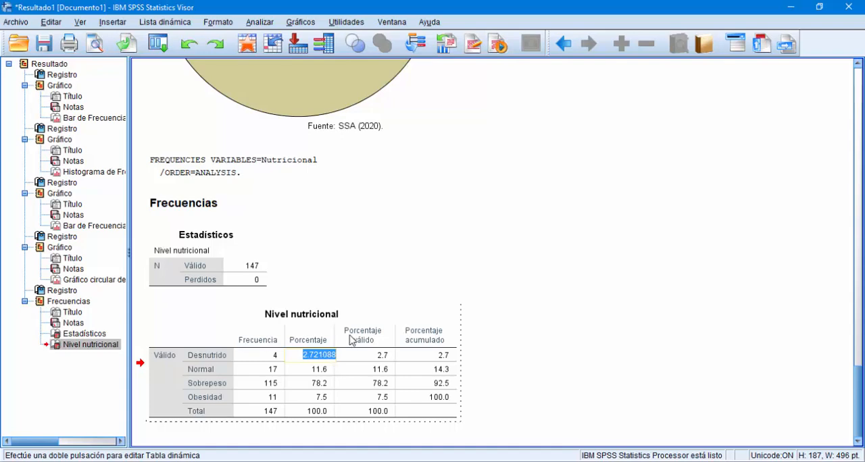
pyautogui.scroll(5, 350, 334)
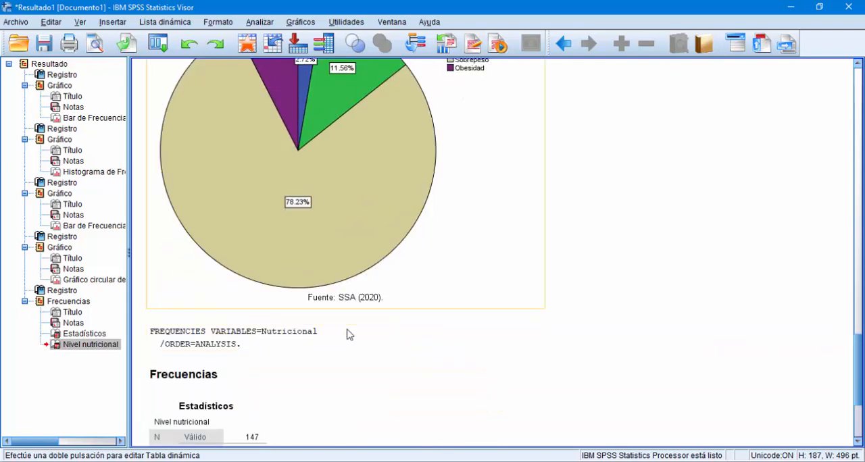
pyautogui.scroll(1, 349, 335)
pyautogui.scroll(-4, 330, 300)
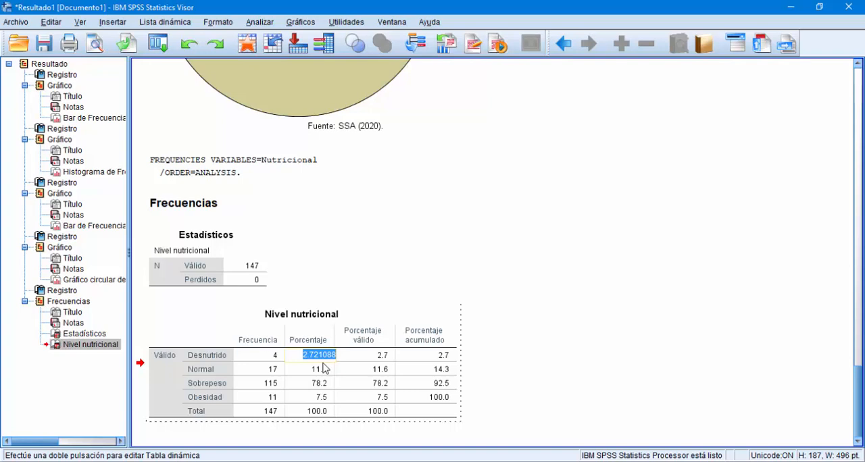
pyautogui.click(510, 350)
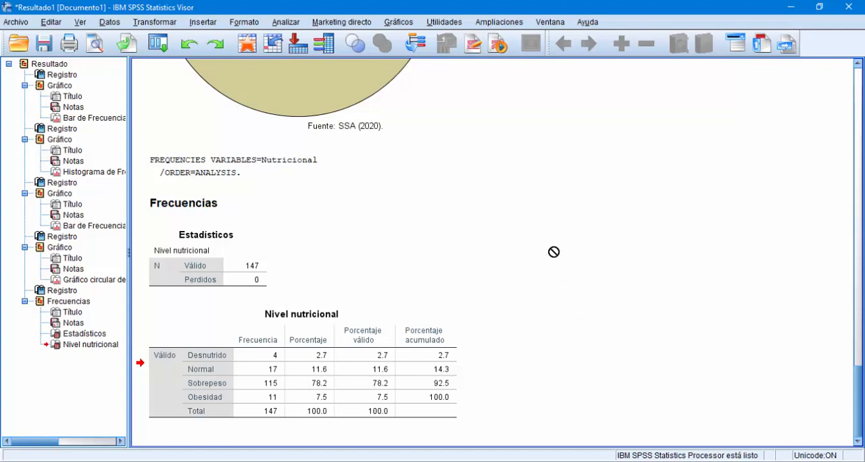
# Step: Start the chart builder and place a Barras simples chart from the Barras gallery on the preview canvas
pyautogui.click(398, 23)
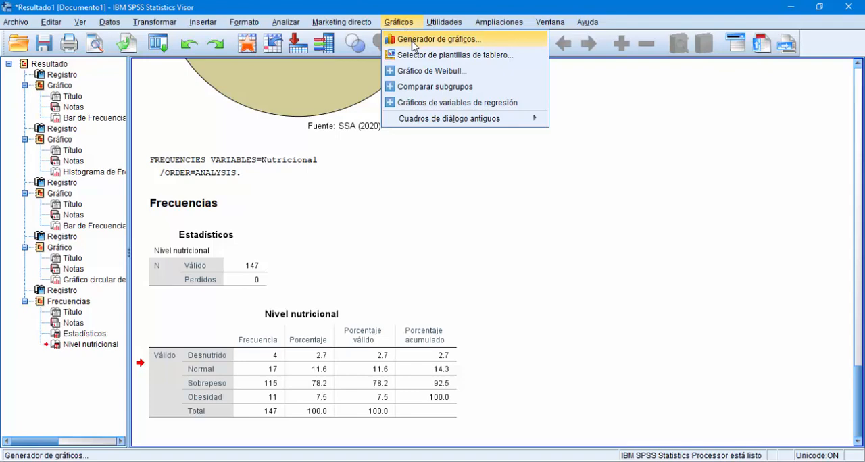
pyautogui.click(413, 44)
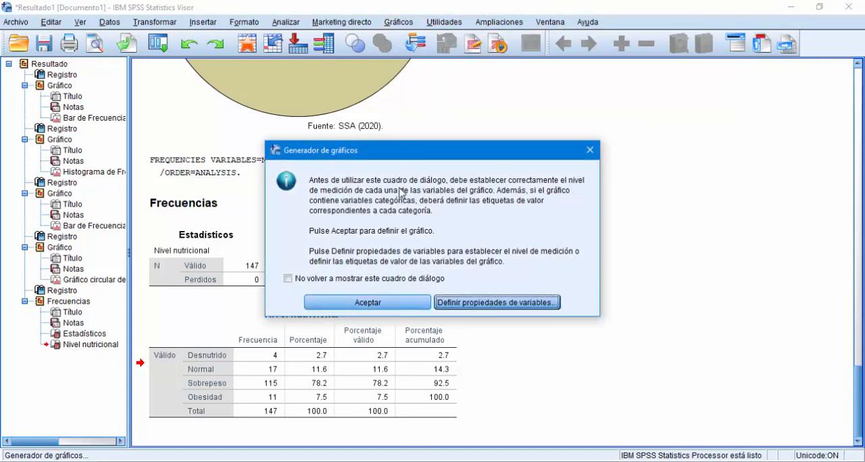
pyautogui.moveTo(398, 156); pyautogui.dragTo(398, 141)
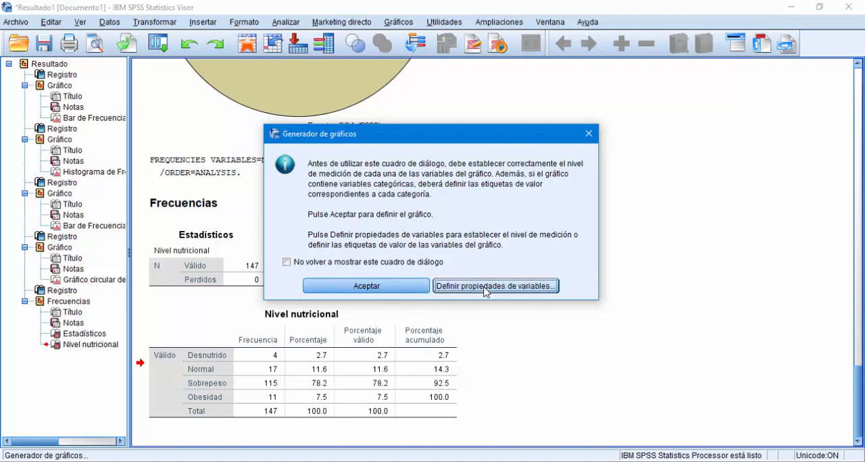
pyautogui.click(389, 461)
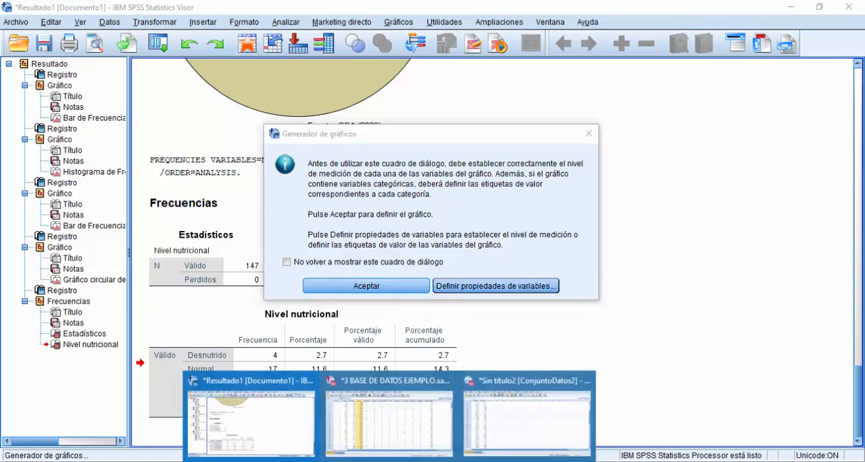
pyautogui.click(389, 420)
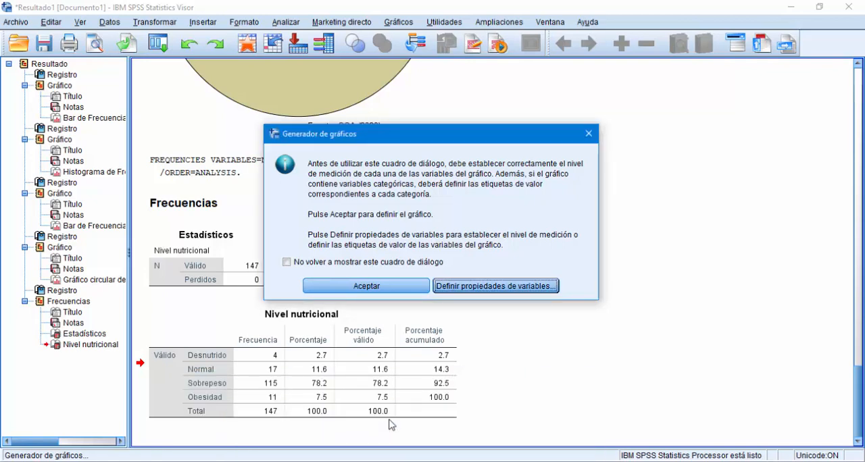
pyautogui.click(365, 287)
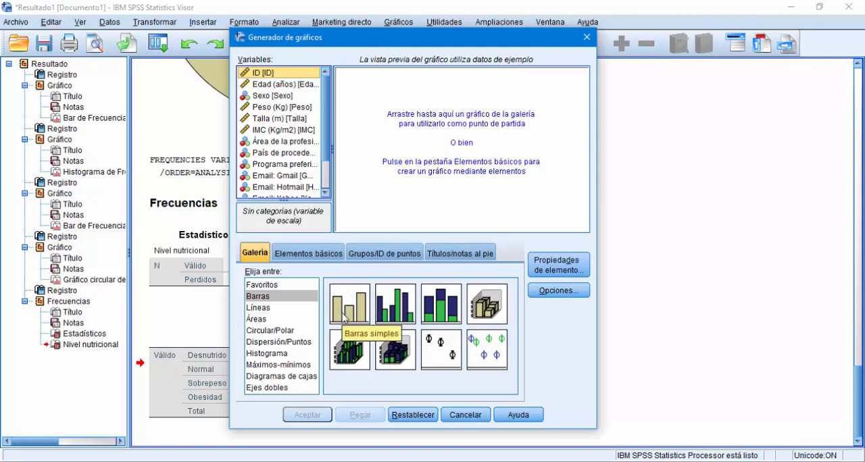
pyautogui.click(287, 297)
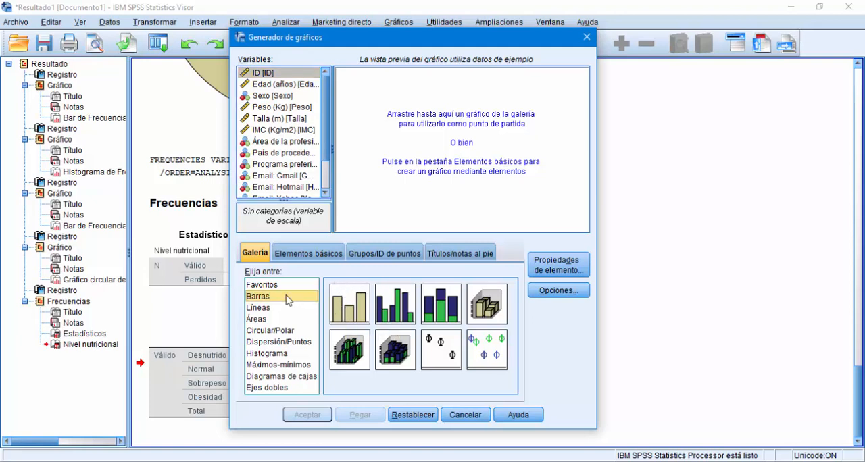
pyautogui.click(346, 314)
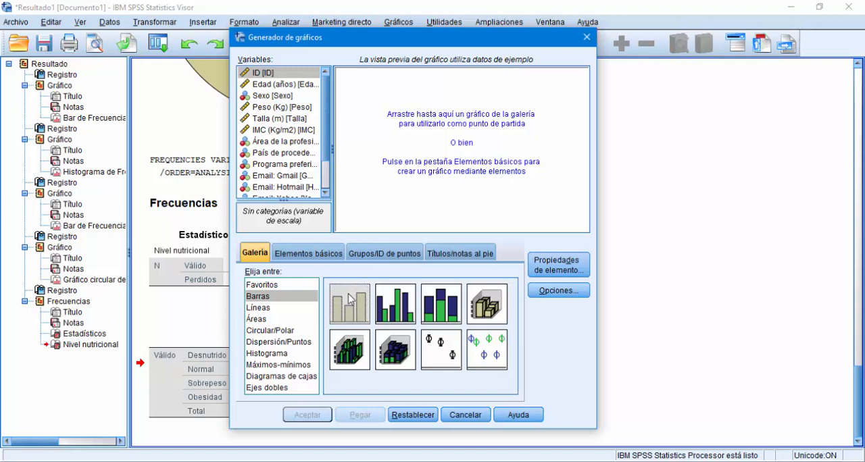
pyautogui.moveTo(350, 318); pyautogui.dragTo(439, 167)
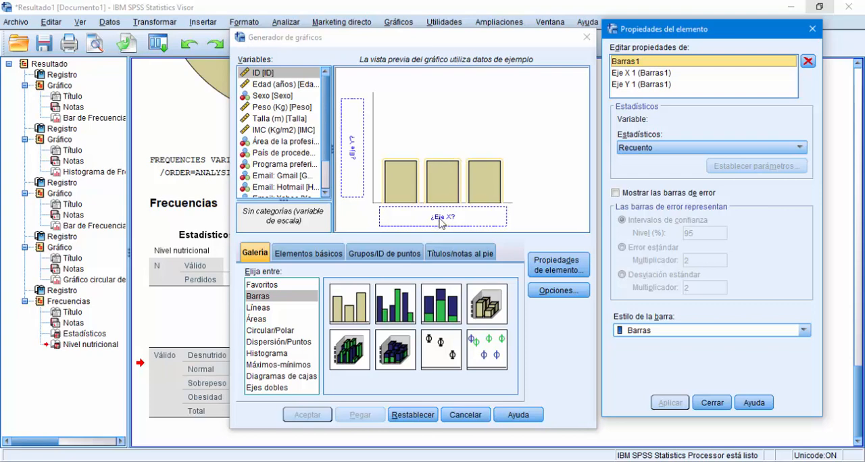
# Step: Assign Sexo to the X axis and IMC (Kg/m2) to the Y axis of the bar chart
pyautogui.click(275, 100)
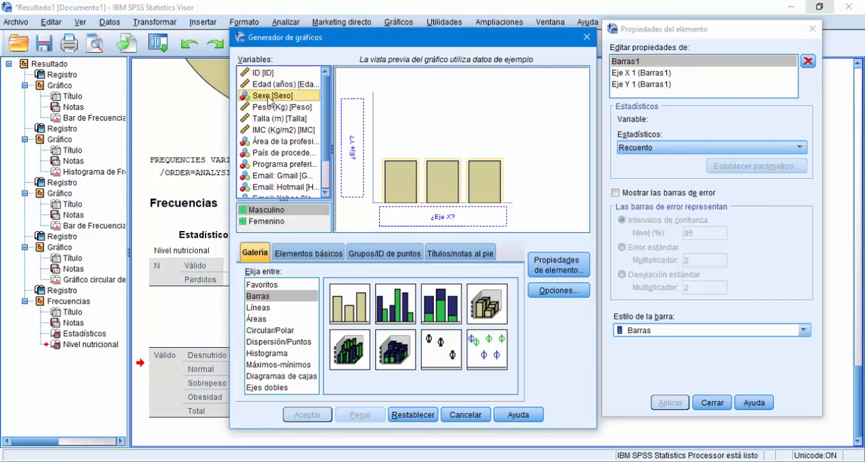
pyautogui.moveTo(270, 100); pyautogui.dragTo(436, 217)
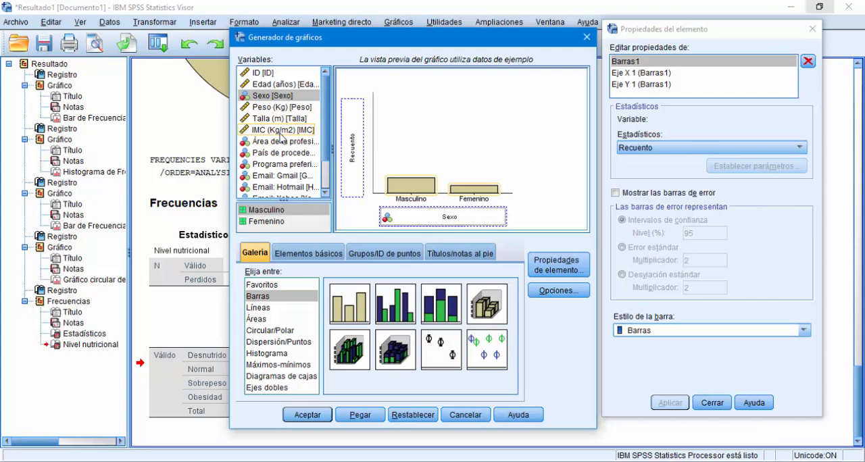
pyautogui.moveTo(280, 135); pyautogui.dragTo(357, 154)
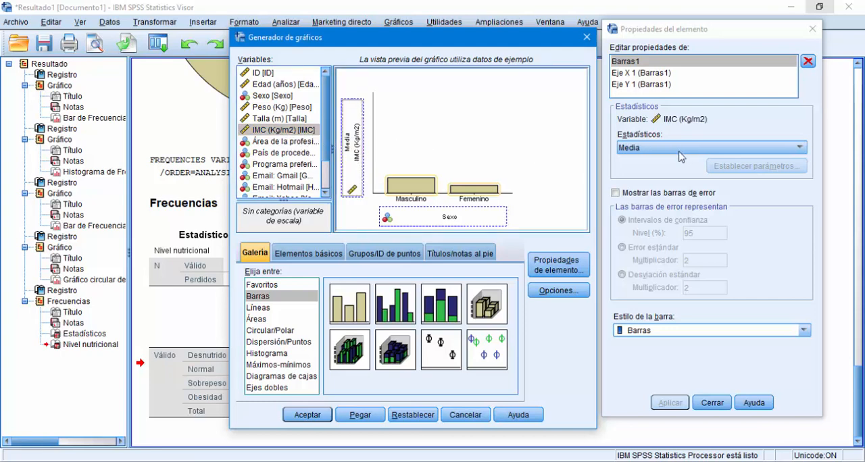
# Step: Reopen the element properties of Barras1, review the available statistics and choose Media for IMC (Kg/m2)
pyautogui.click(671, 34)
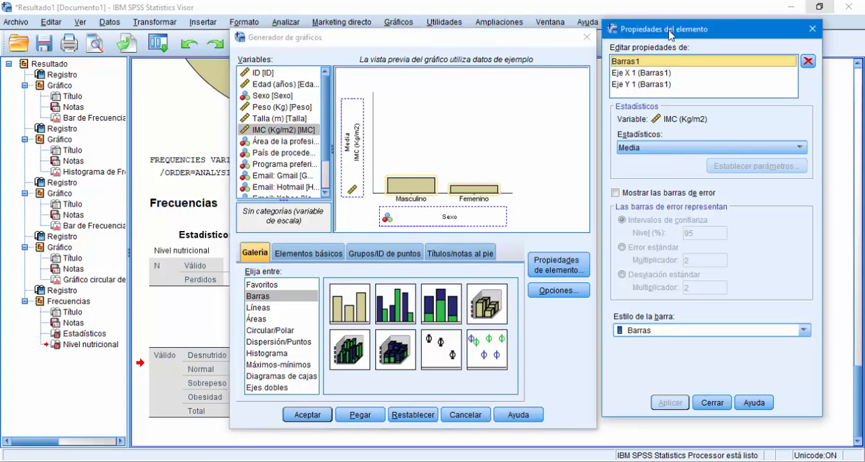
pyautogui.click(812, 29)
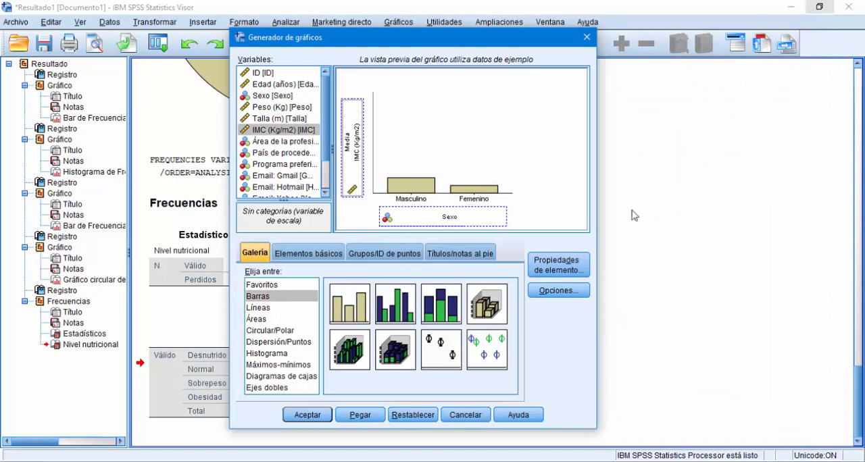
pyautogui.click(553, 275)
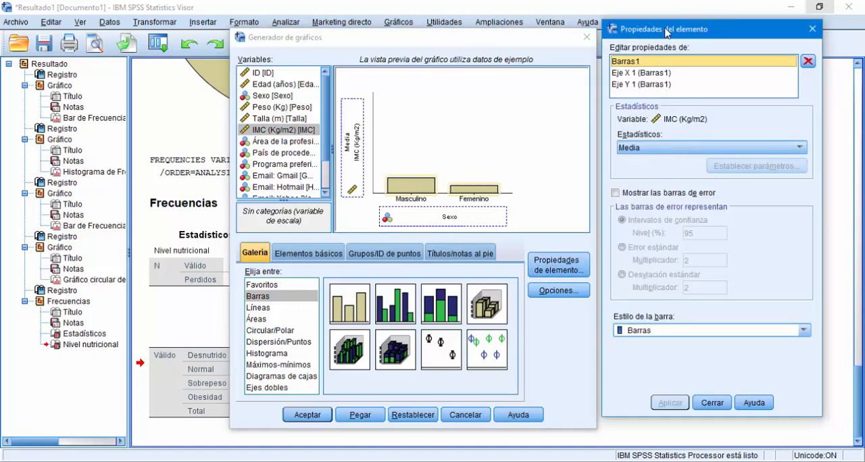
pyautogui.moveTo(666, 31); pyautogui.dragTo(665, 38)
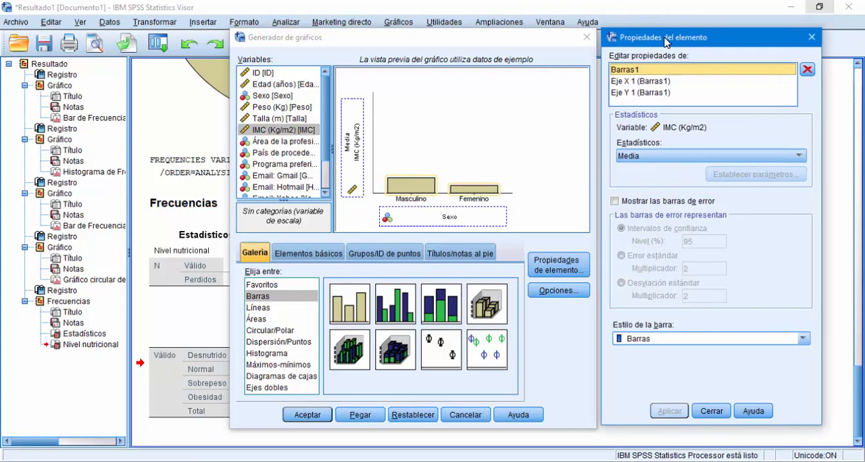
pyautogui.click(673, 161)
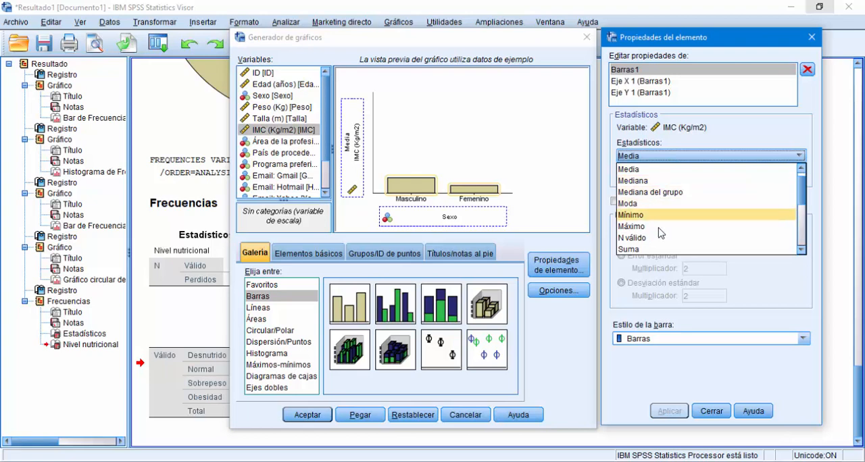
pyautogui.scroll(-3, 763, 209)
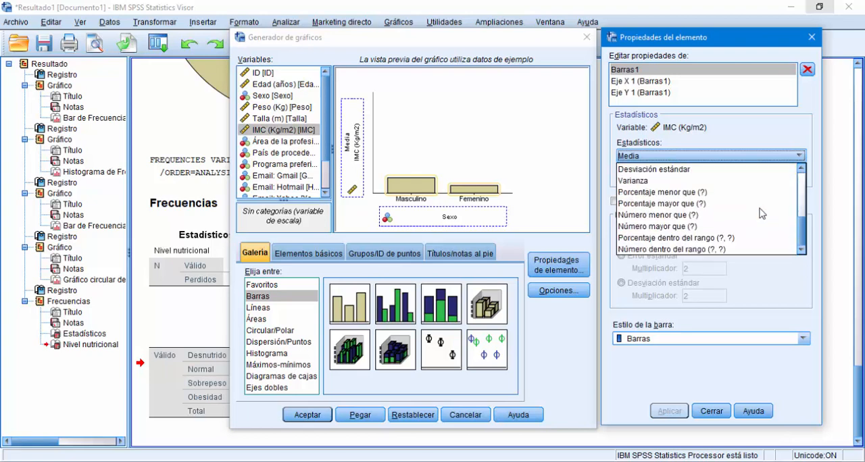
pyautogui.scroll(3, 762, 213)
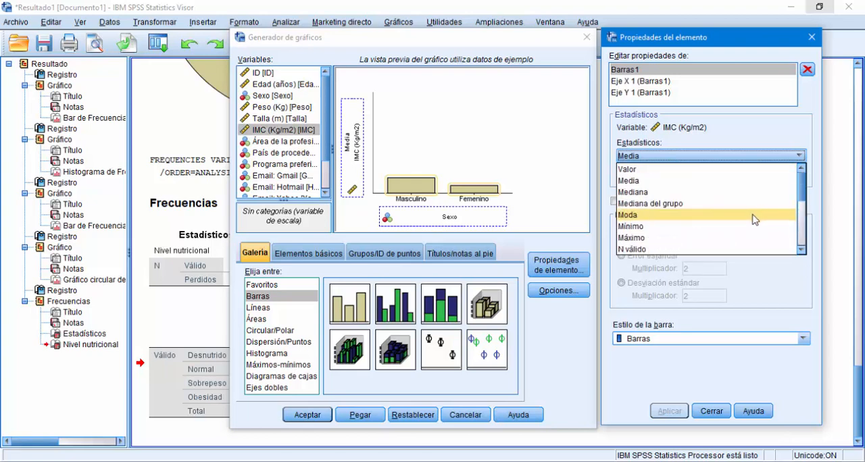
pyautogui.click(638, 181)
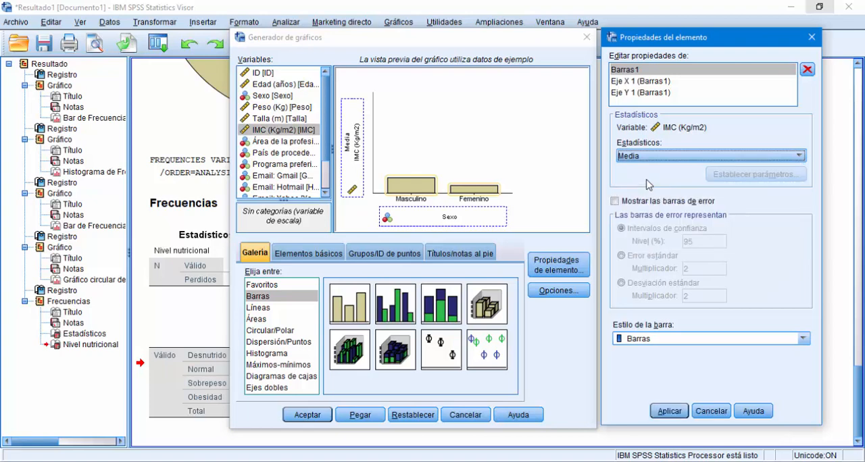
# Step: Show error bars representing Desviación estándar with a multiplier of 1, apply the setting and generate the chart
pyautogui.click(614, 202)
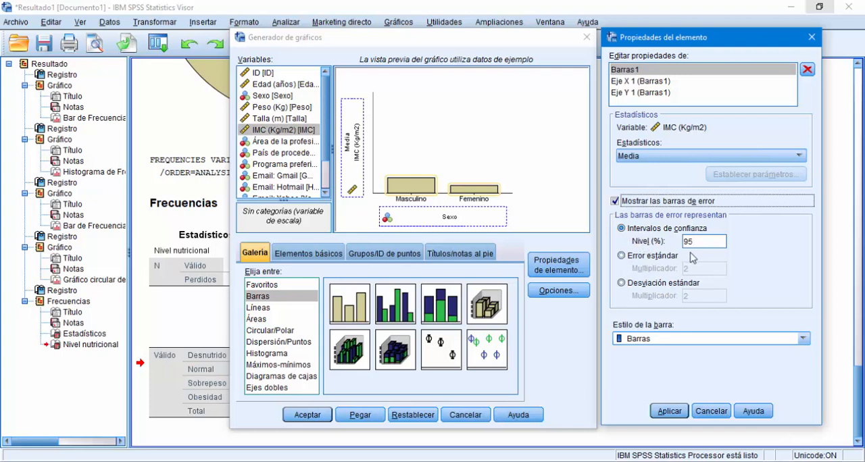
pyautogui.click(647, 261)
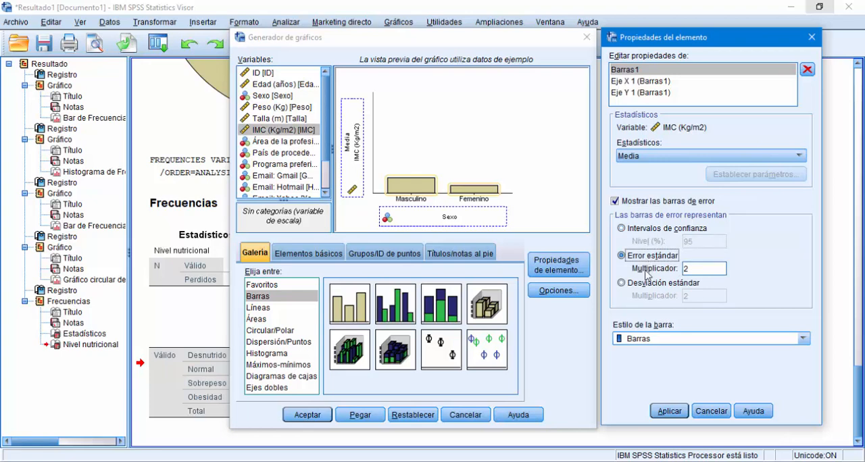
pyautogui.click(644, 287)
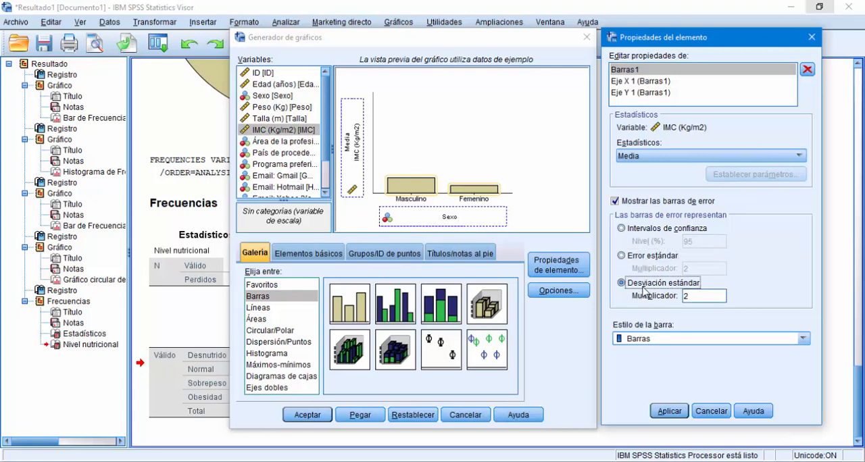
pyautogui.click(696, 295)
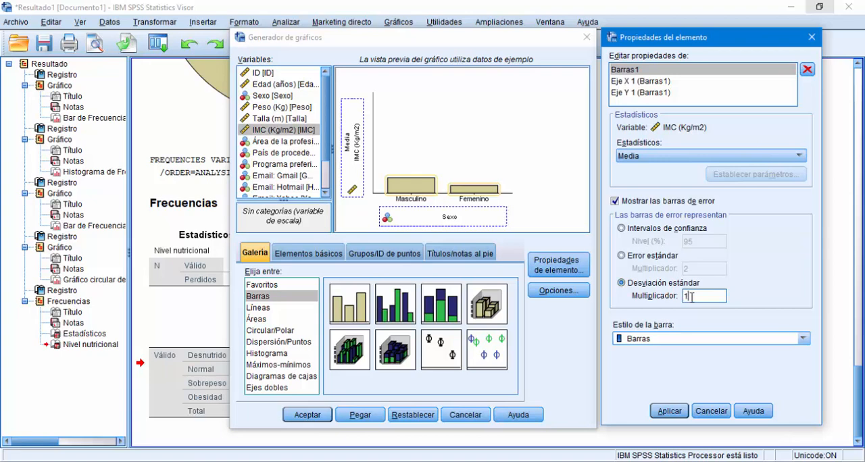
pyautogui.click(671, 410)
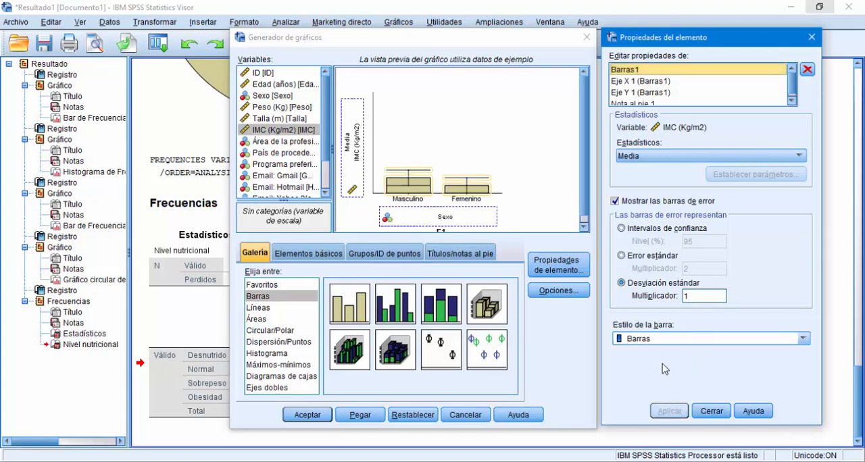
pyautogui.click(814, 40)
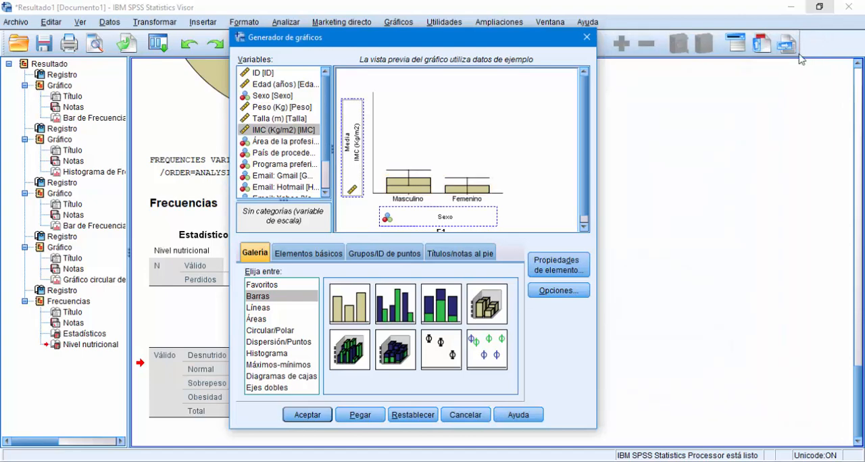
pyautogui.click(303, 415)
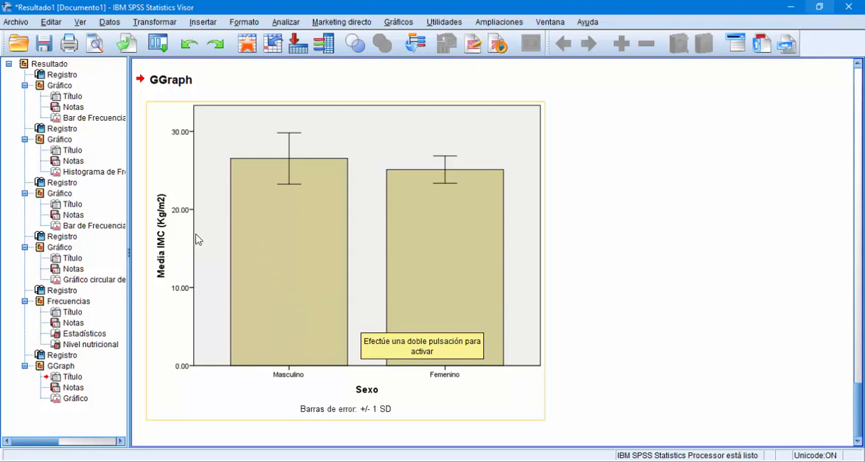
# Step: Open the mean IMC by Sexo bar chart for editing and show data labels on its bars
pyautogui.click(232, 172)
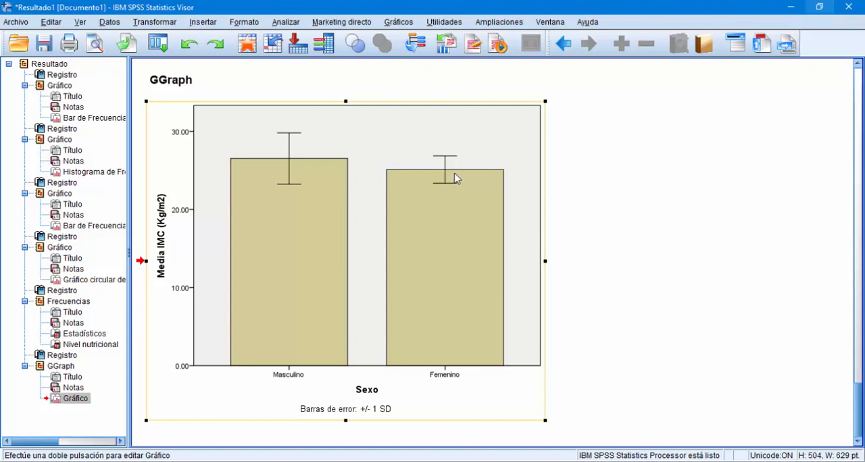
pyautogui.doubleClick(503, 152)
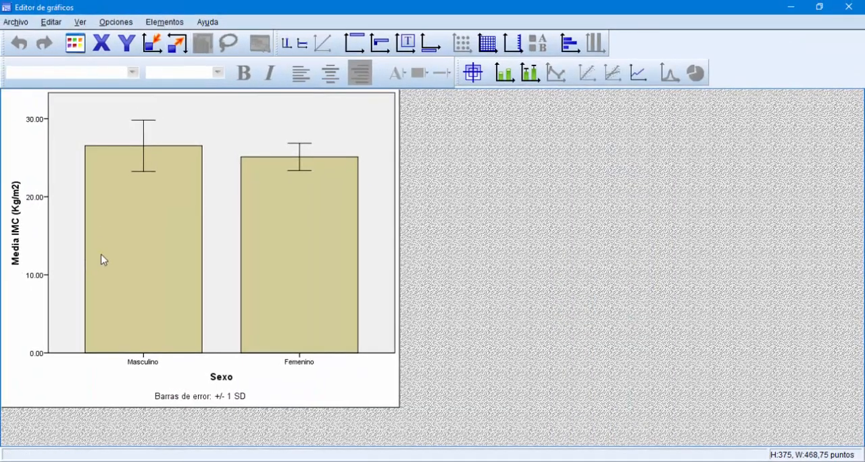
pyautogui.rightClick(176, 221)
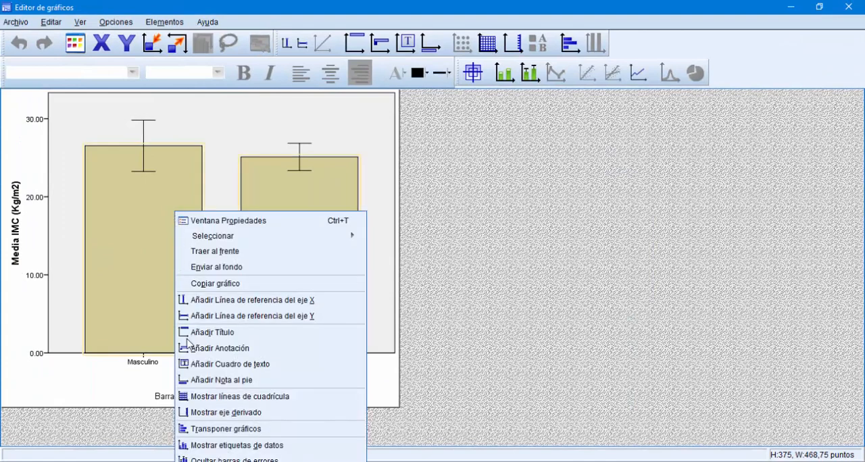
pyautogui.click(227, 448)
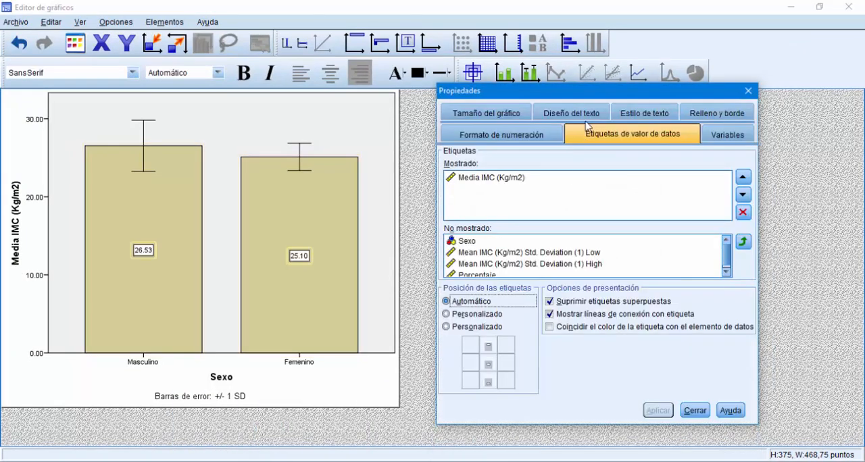
pyautogui.click(750, 93)
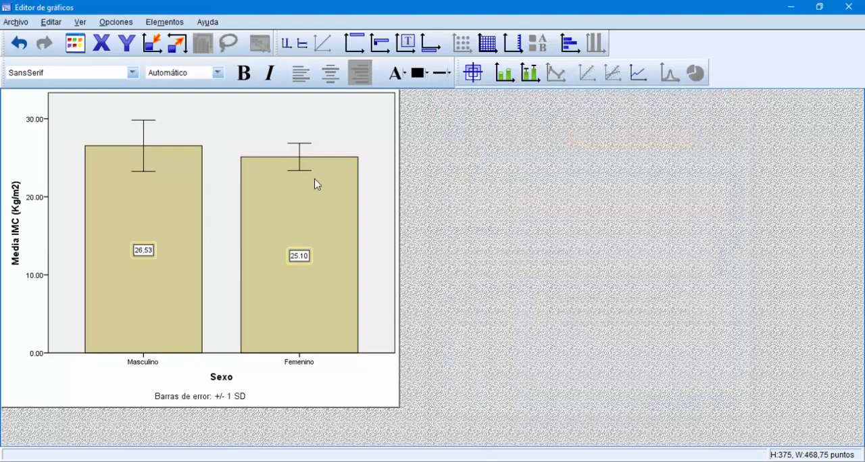
# Step: Fill both bars of the mean IMC by Sexo chart with orange, then close the chart editor
pyautogui.click(323, 206)
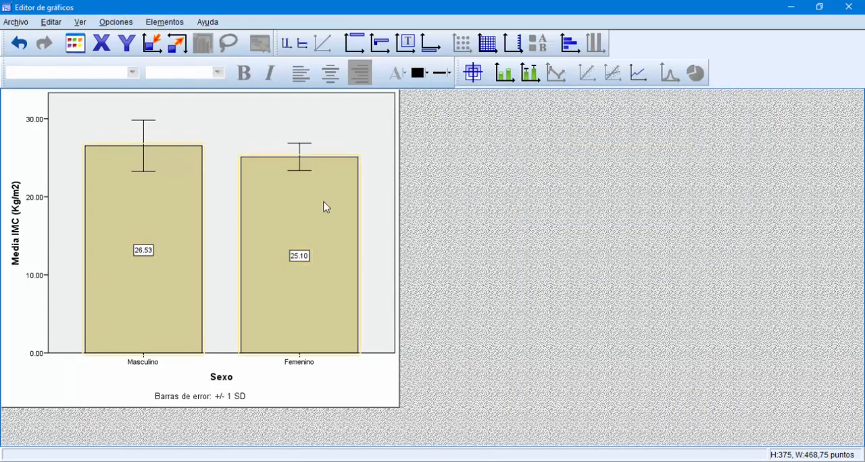
pyautogui.click(425, 73)
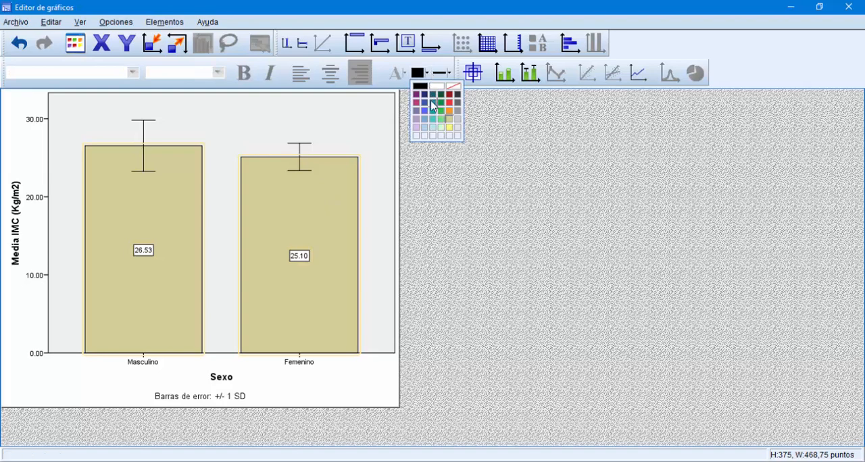
pyautogui.click(432, 103)
pyautogui.click(430, 74)
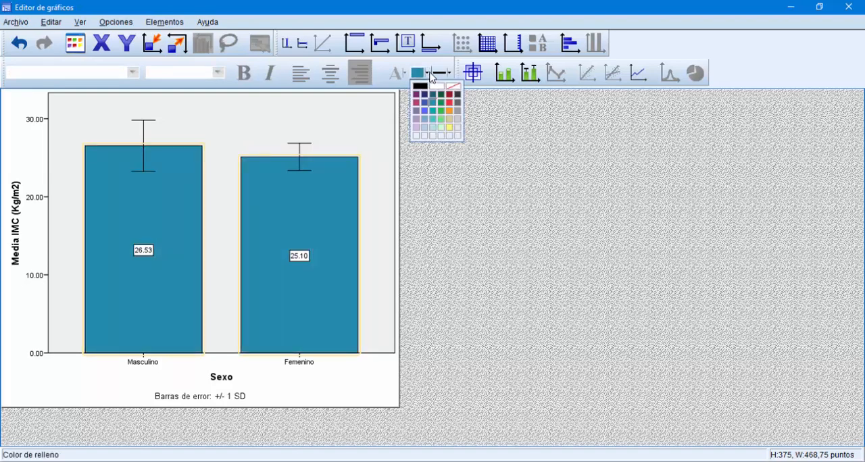
pyautogui.click(448, 111)
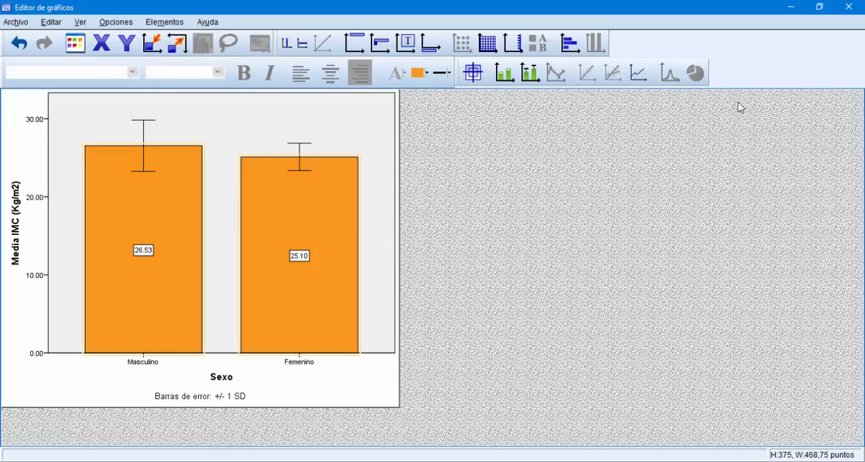
pyautogui.click(849, 7)
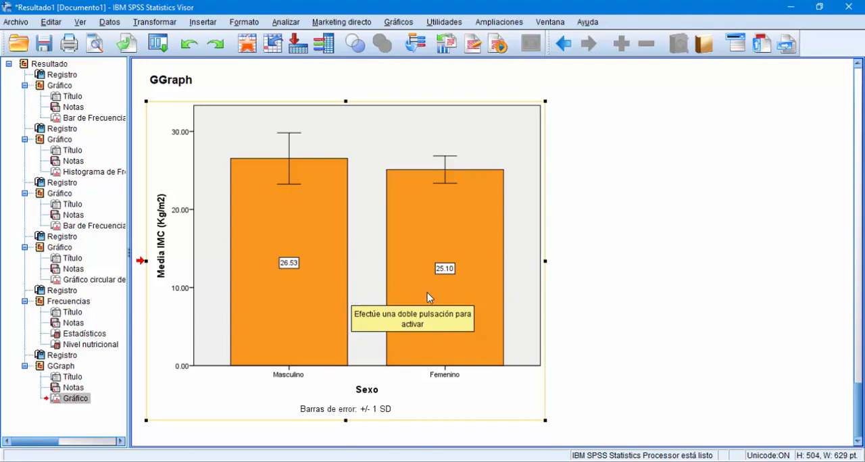
pyautogui.click(551, 301)
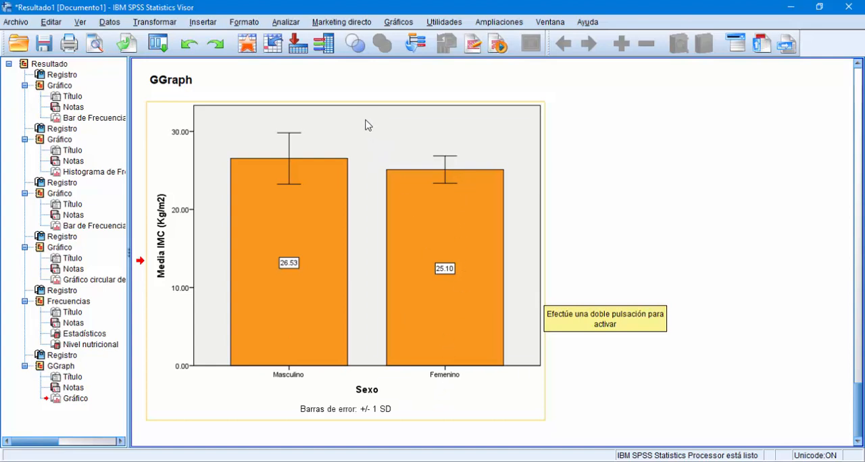
# Step: Set up an Explorar analysis with IMC (Kg/m2) as the dependent variable and Sexo as the factor
pyautogui.click(286, 22)
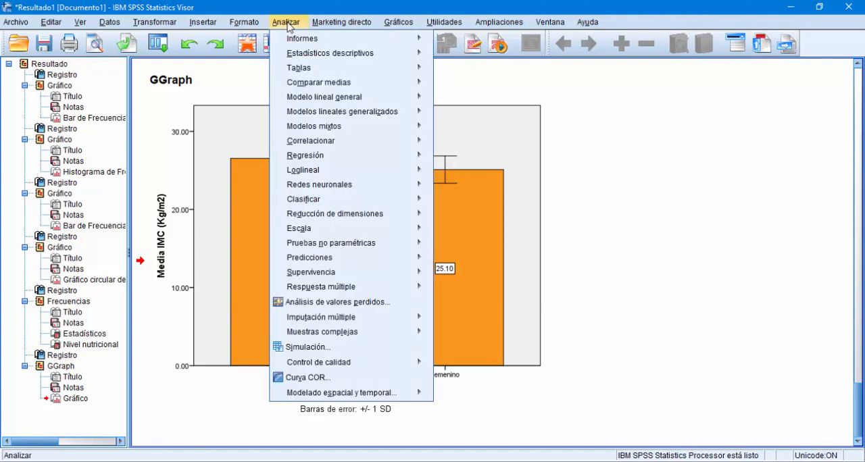
pyautogui.moveTo(307, 54)
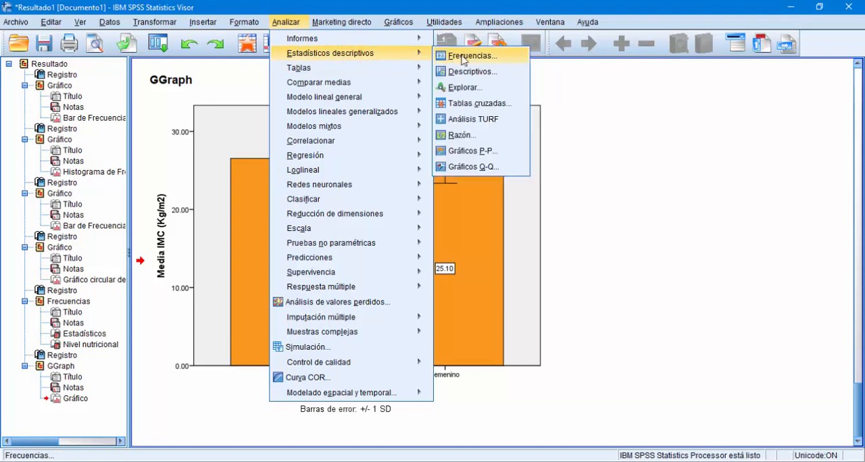
pyautogui.click(477, 88)
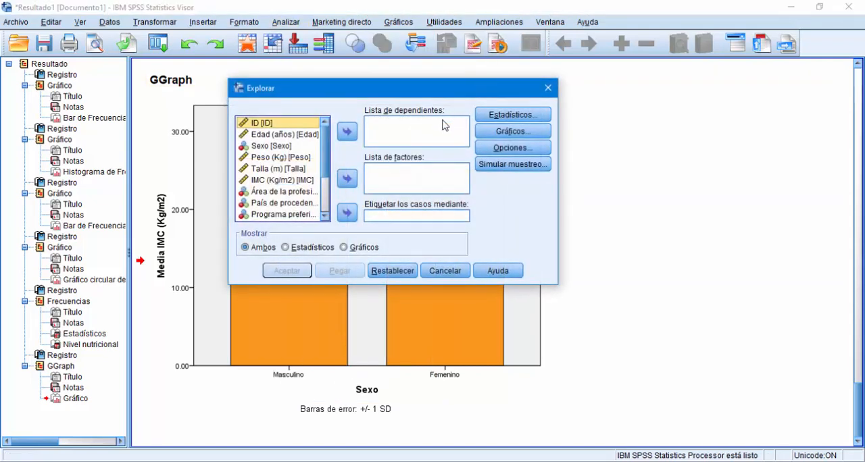
pyautogui.click(404, 130)
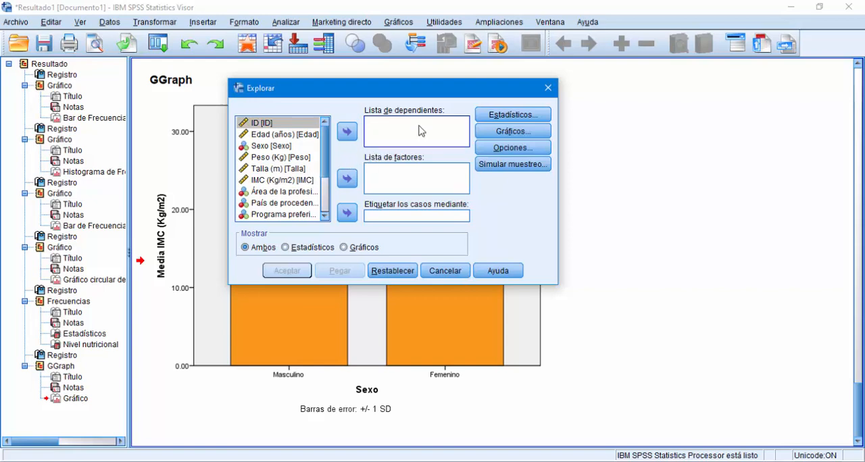
pyautogui.click(299, 181)
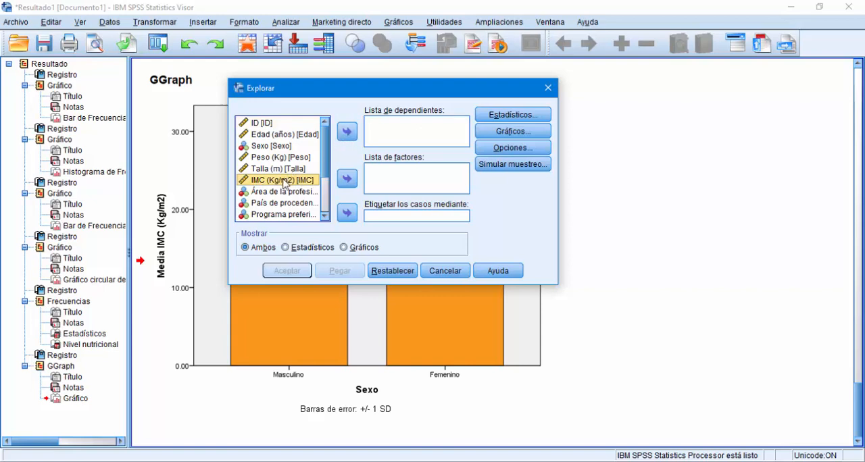
pyautogui.click(347, 132)
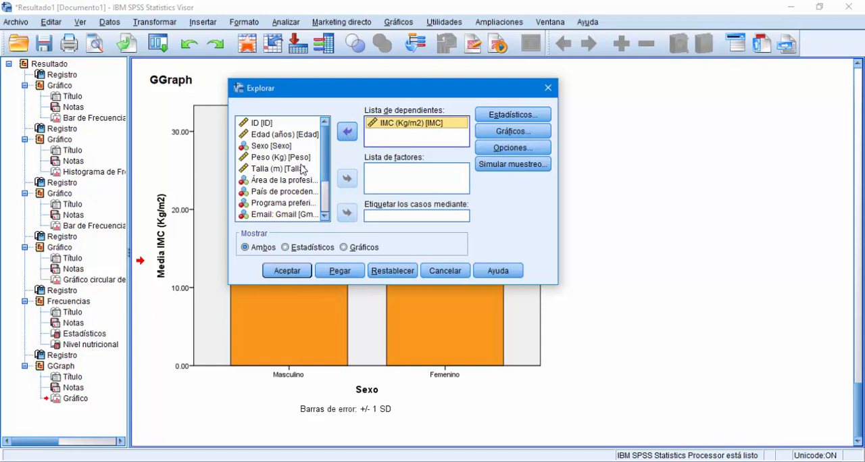
pyautogui.click(408, 182)
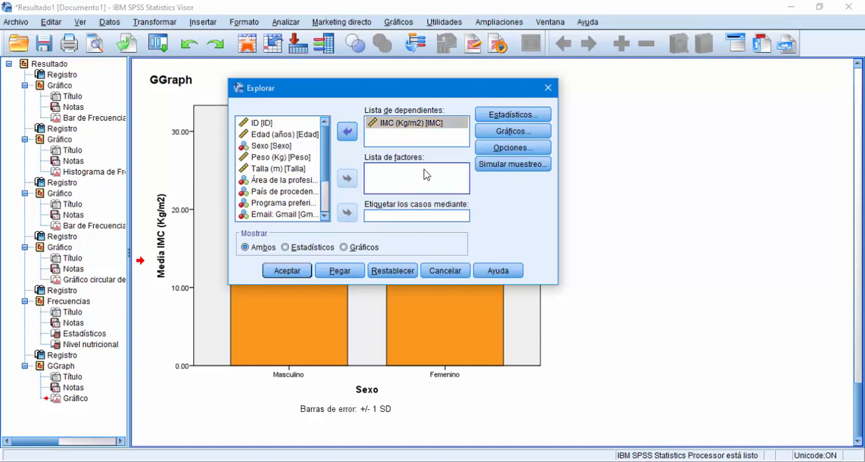
pyautogui.click(273, 146)
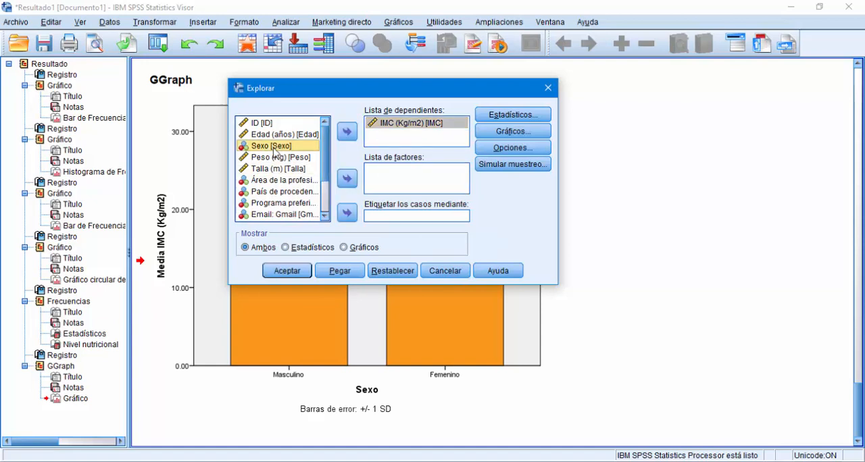
pyautogui.click(346, 179)
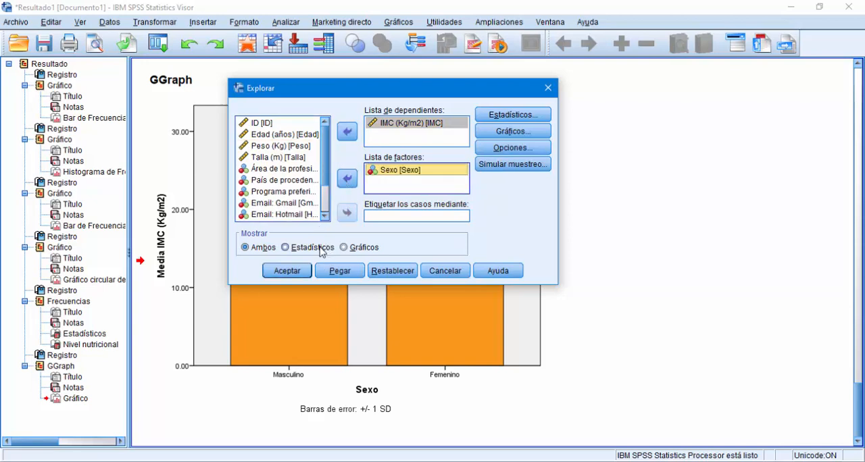
# Step: Limit the Explorar output to Estadísticos, keep Descriptivos with a 95% confidence interval for the mean, and run the analysis
pyautogui.click(297, 248)
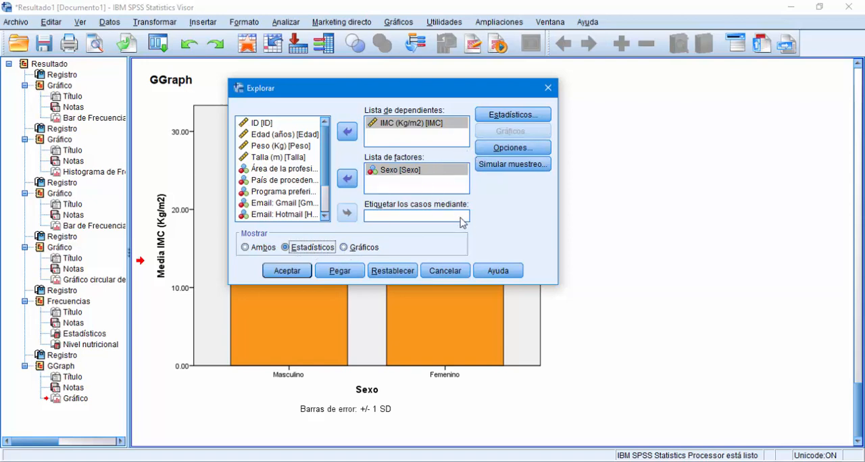
pyautogui.click(497, 123)
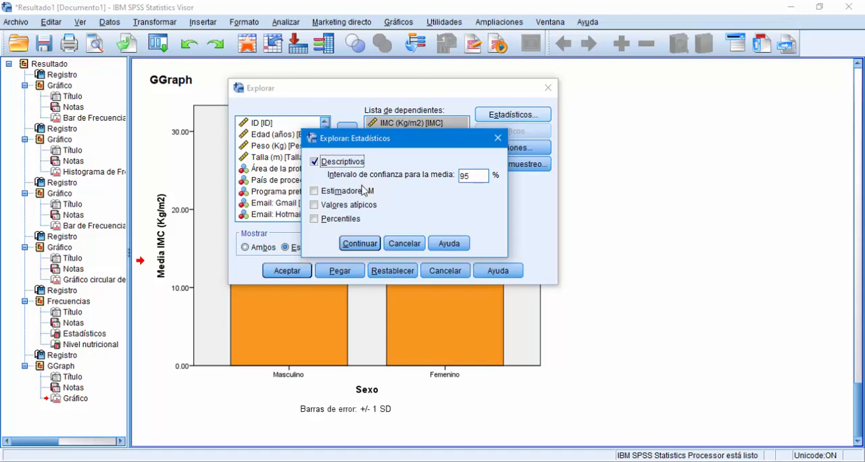
pyautogui.click(372, 245)
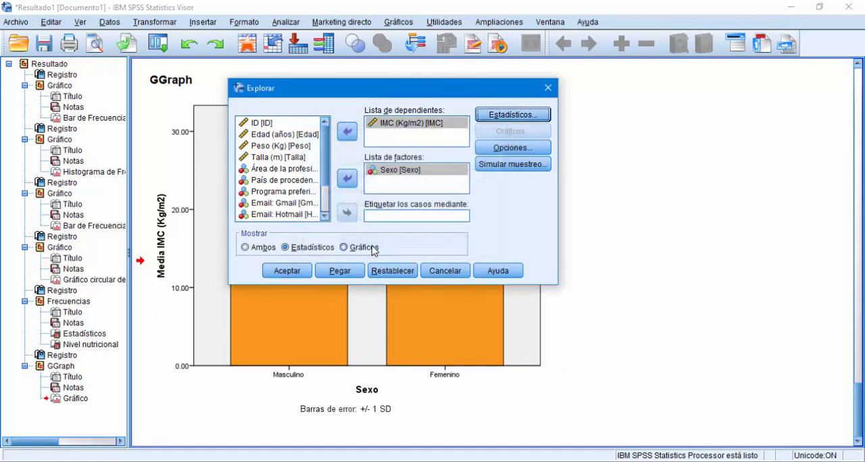
pyautogui.click(296, 272)
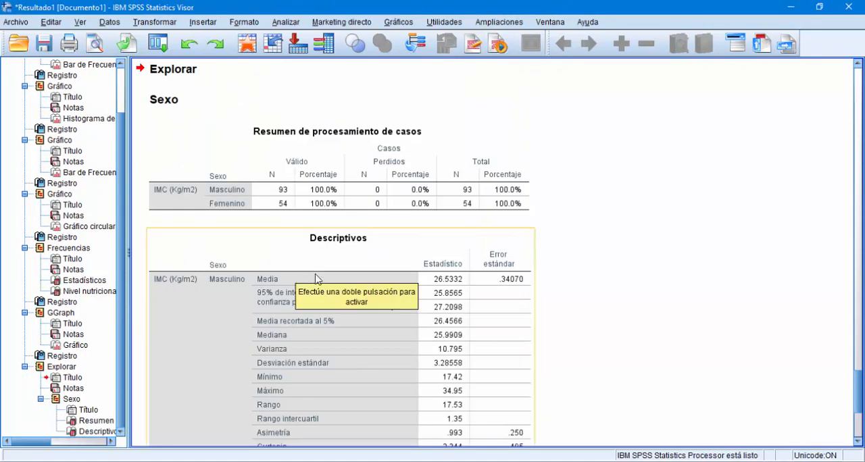
# Step: Examine the IMC descriptives for Masculino and Femenino and compare their means with the labels on the bar chart
pyautogui.scroll(-5, 317, 275)
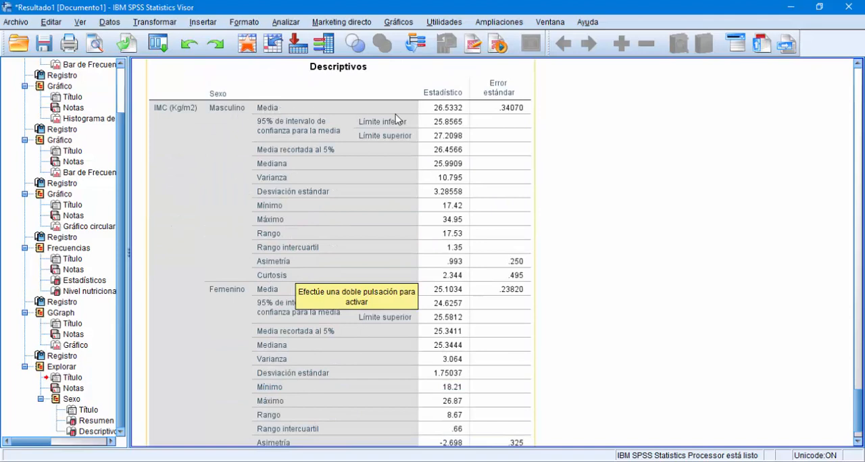
pyautogui.click(280, 204)
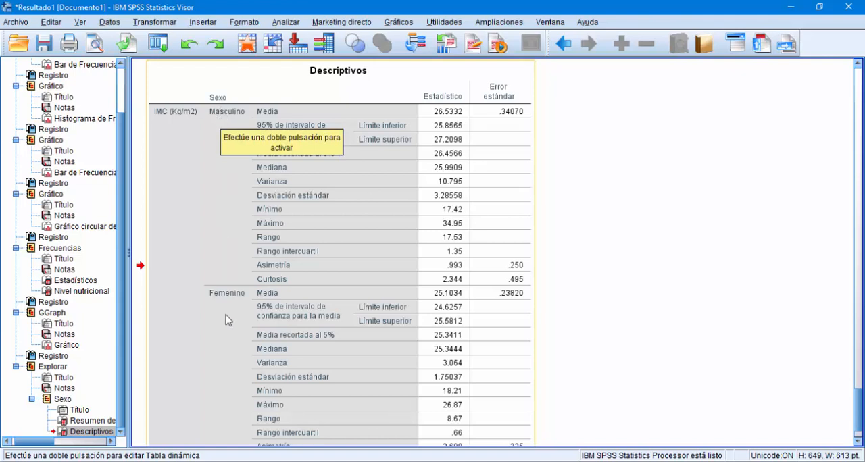
pyautogui.click(437, 116)
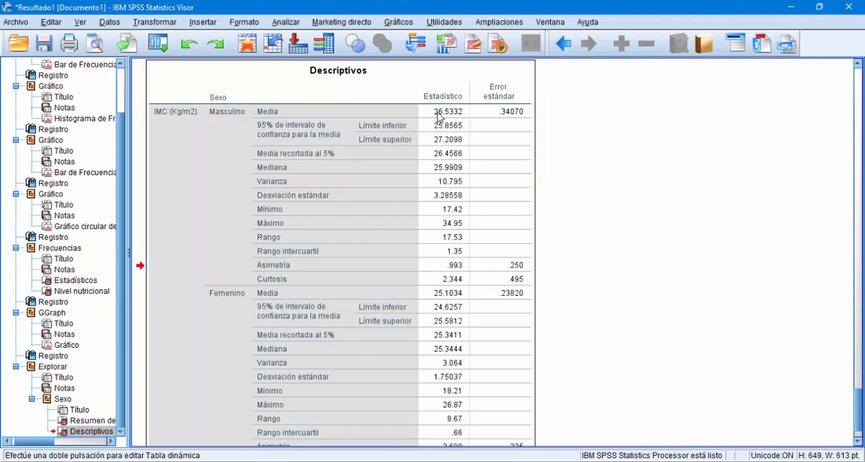
pyautogui.scroll(10, 422, 237)
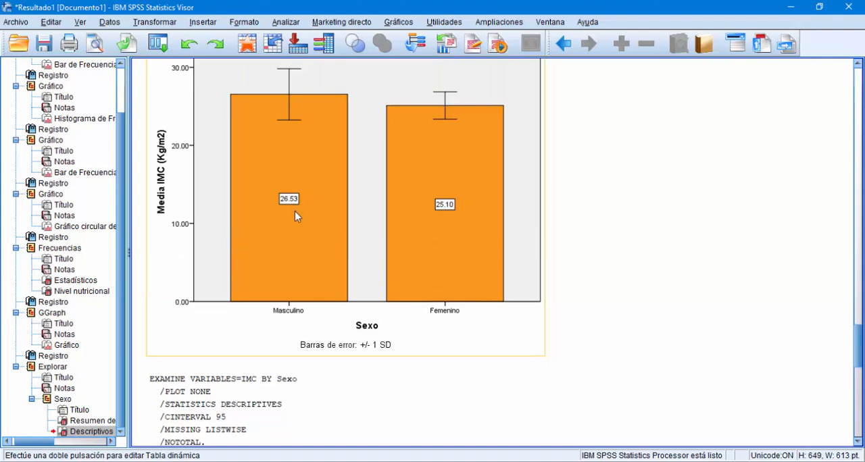
pyautogui.scroll(-10, 296, 216)
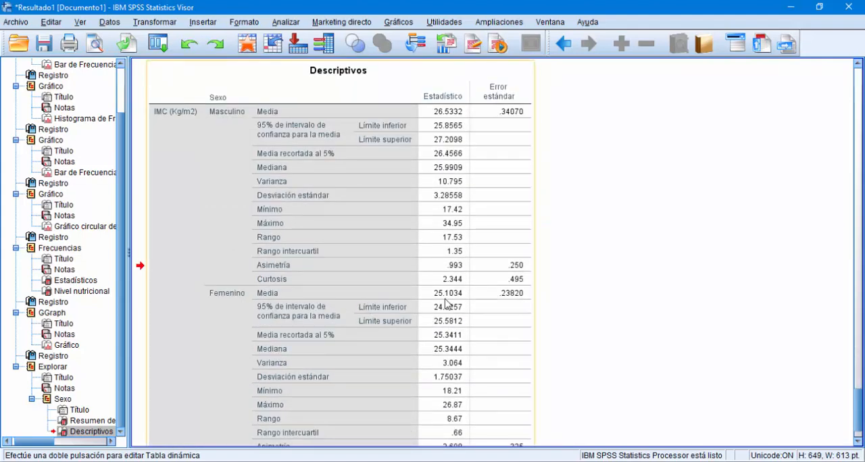
pyautogui.scroll(10, 445, 304)
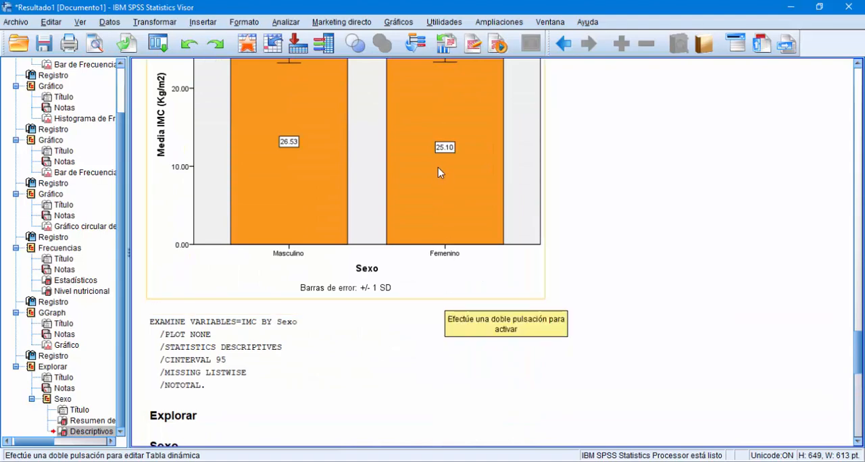
pyautogui.scroll(-10, 467, 205)
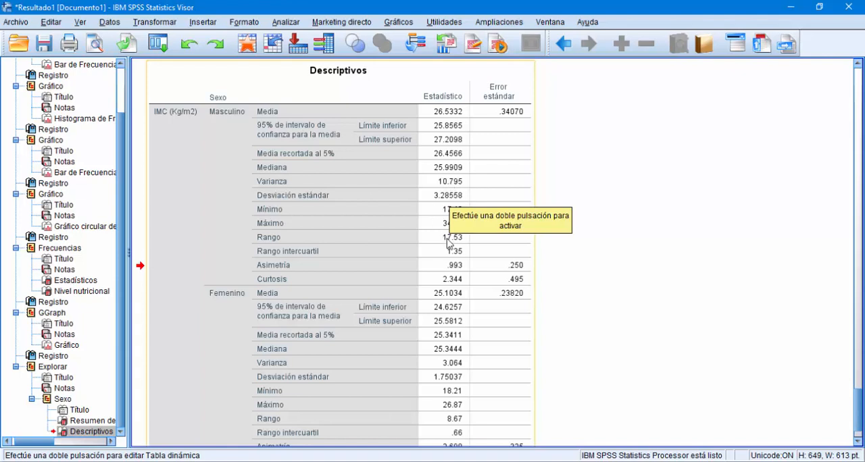
pyautogui.scroll(-2, 446, 243)
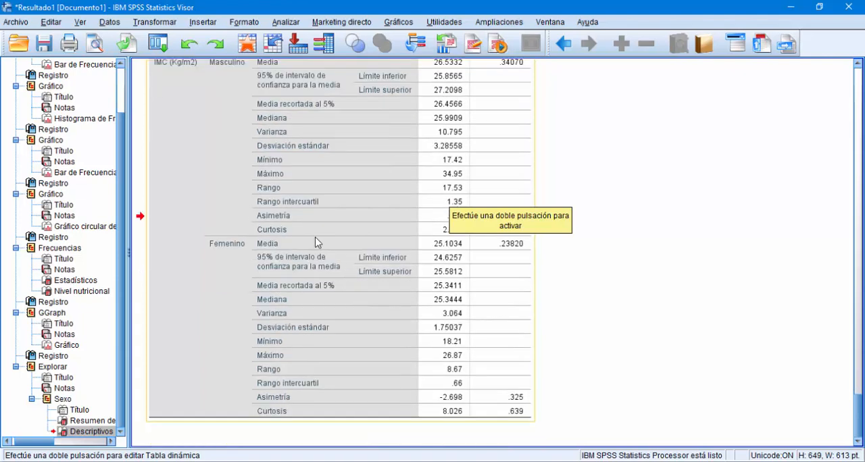
pyautogui.scroll(15, 289, 273)
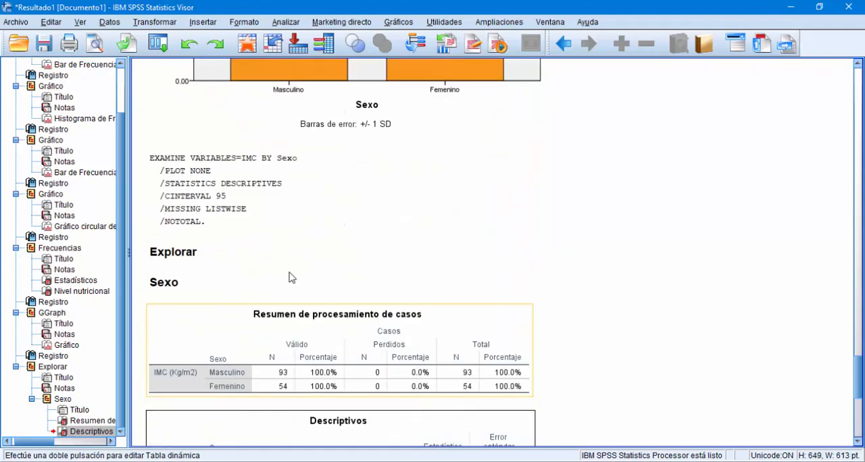
pyautogui.scroll(-15, 289, 277)
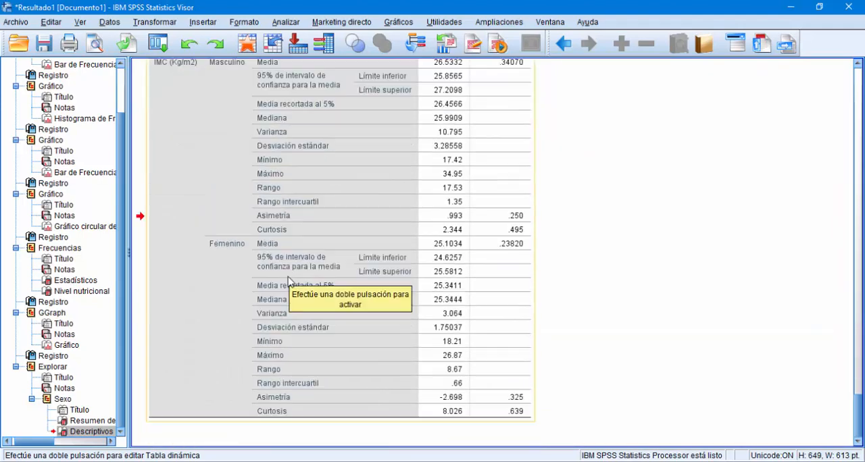